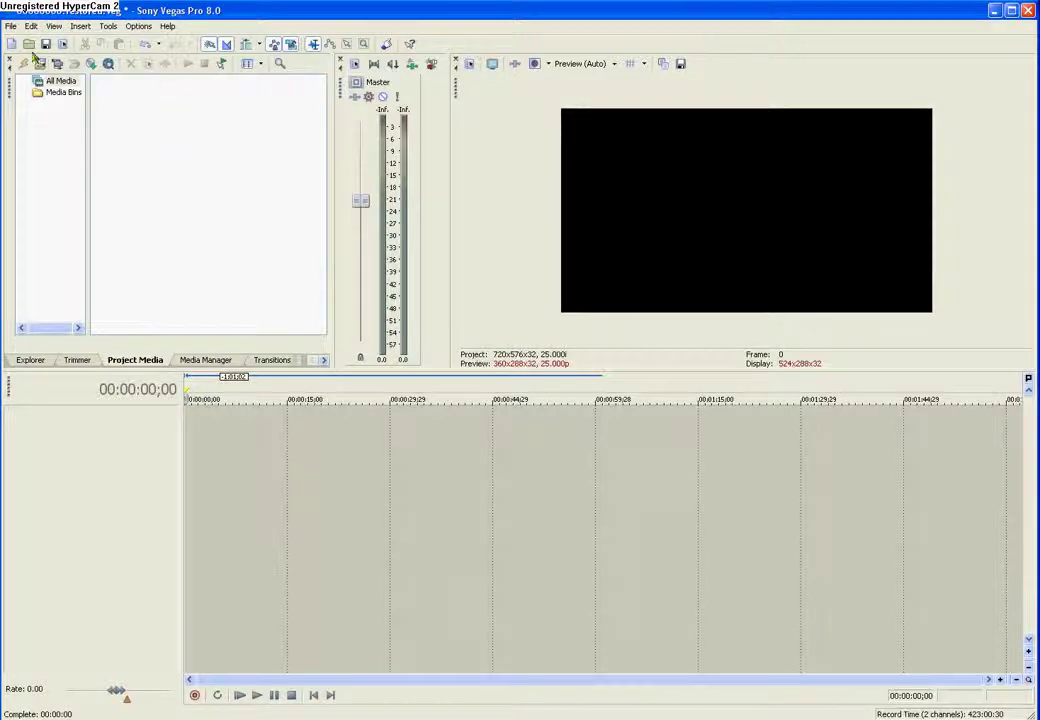
Open the Test 1 video from the KEY APERCER (I:) drive, browsing its files as thumbnails.
click(9, 26)
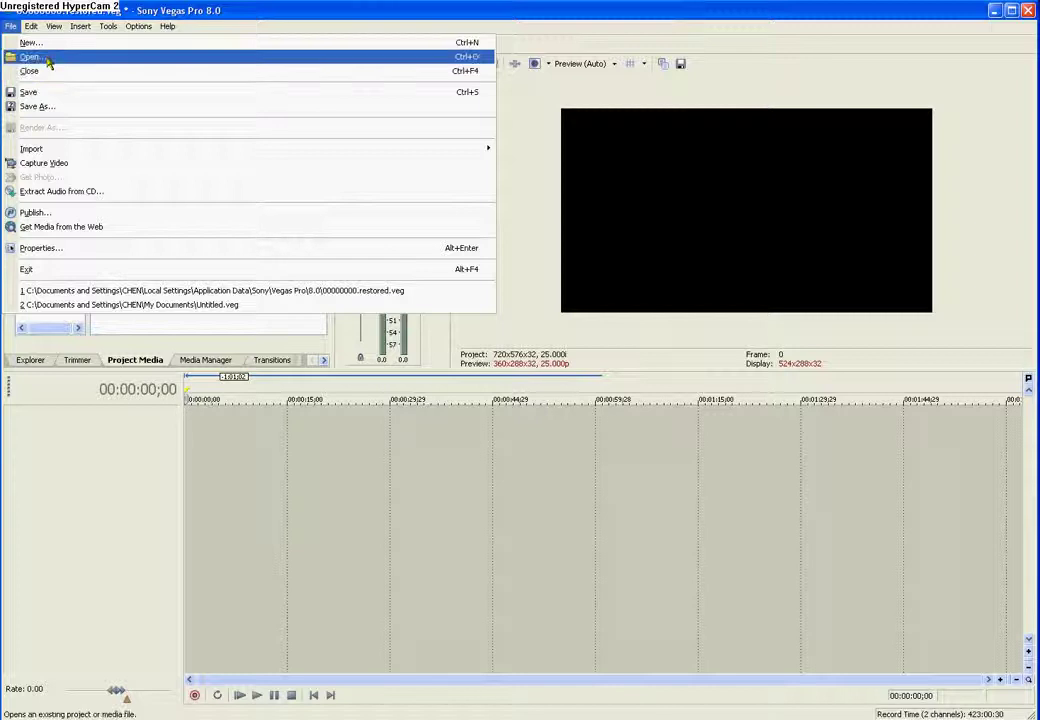
click(46, 58)
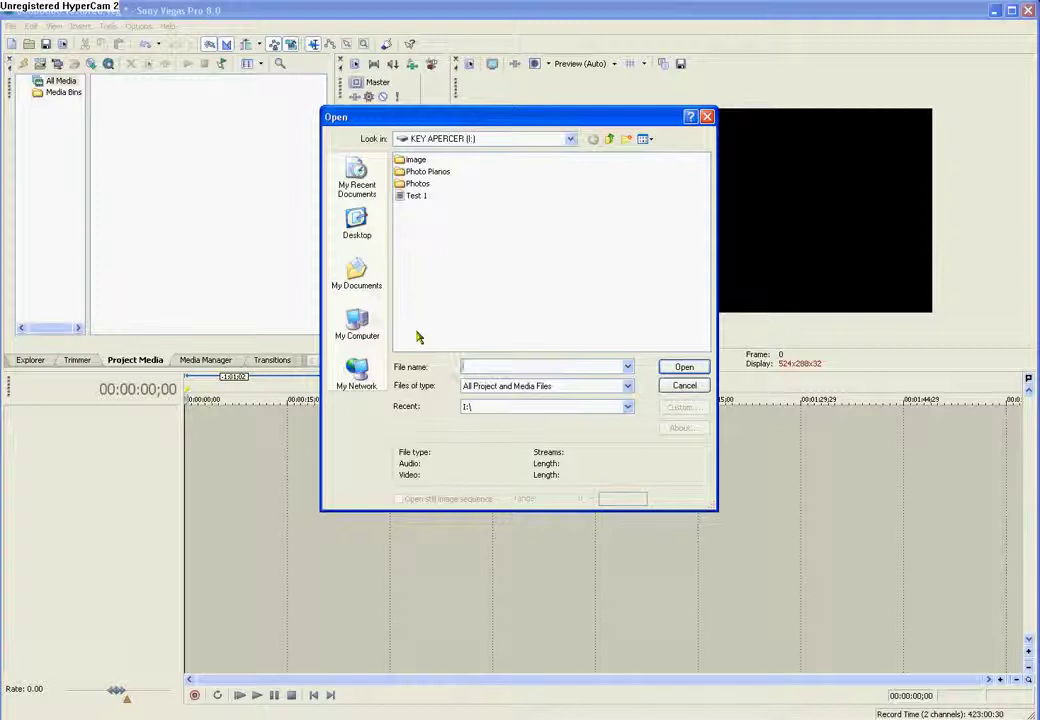
click(356, 275)
click(362, 322)
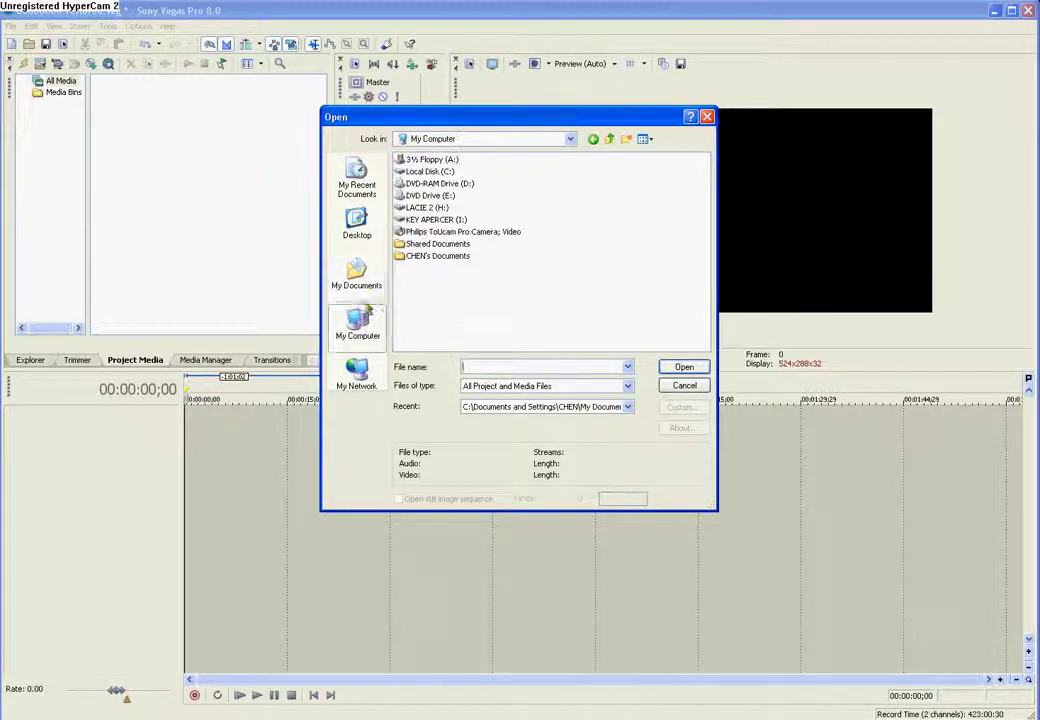
double_click(440, 222)
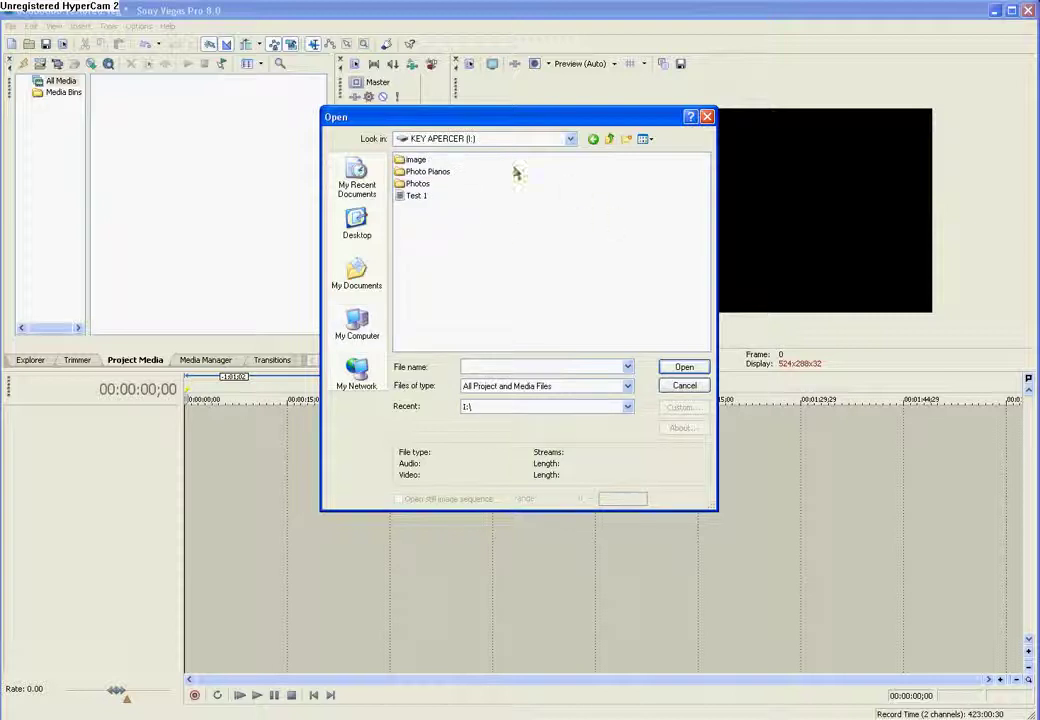
click(648, 139)
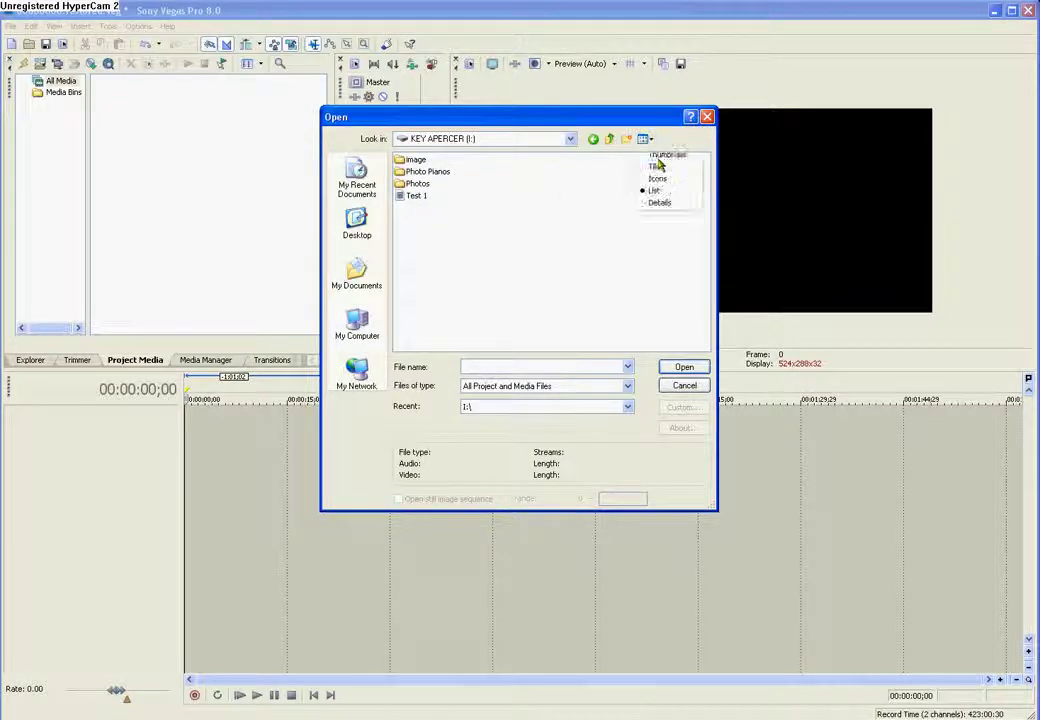
click(658, 164)
click(438, 290)
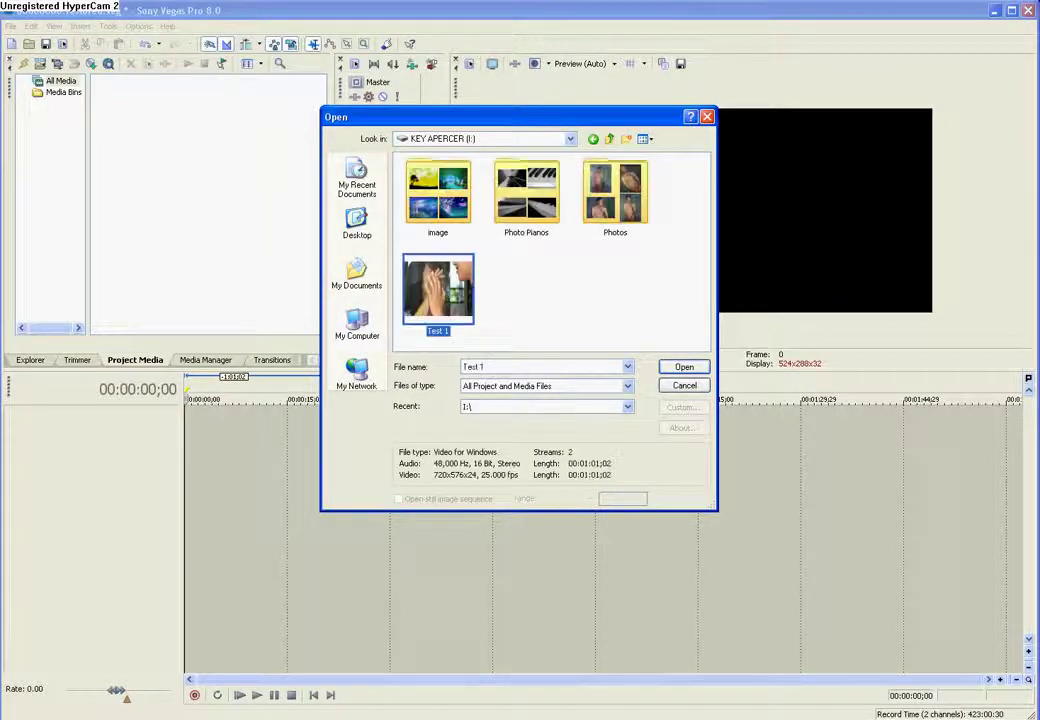
click(683, 367)
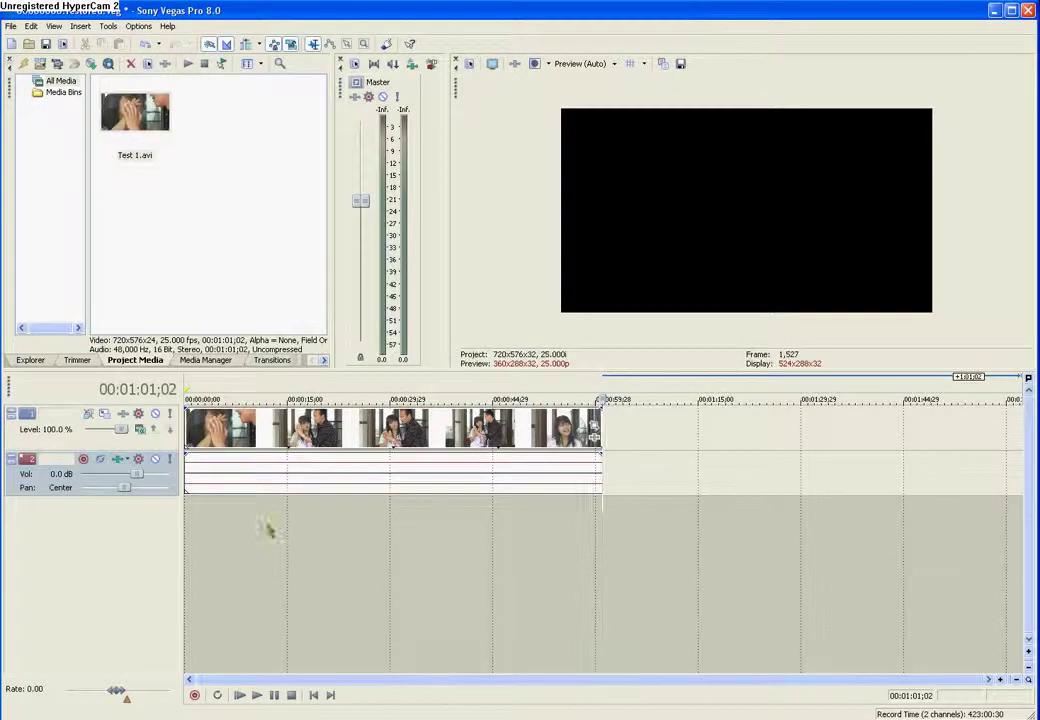
Play and scrub through the first ten seconds of the clip to review the footage.
drag(268, 530, 209, 548)
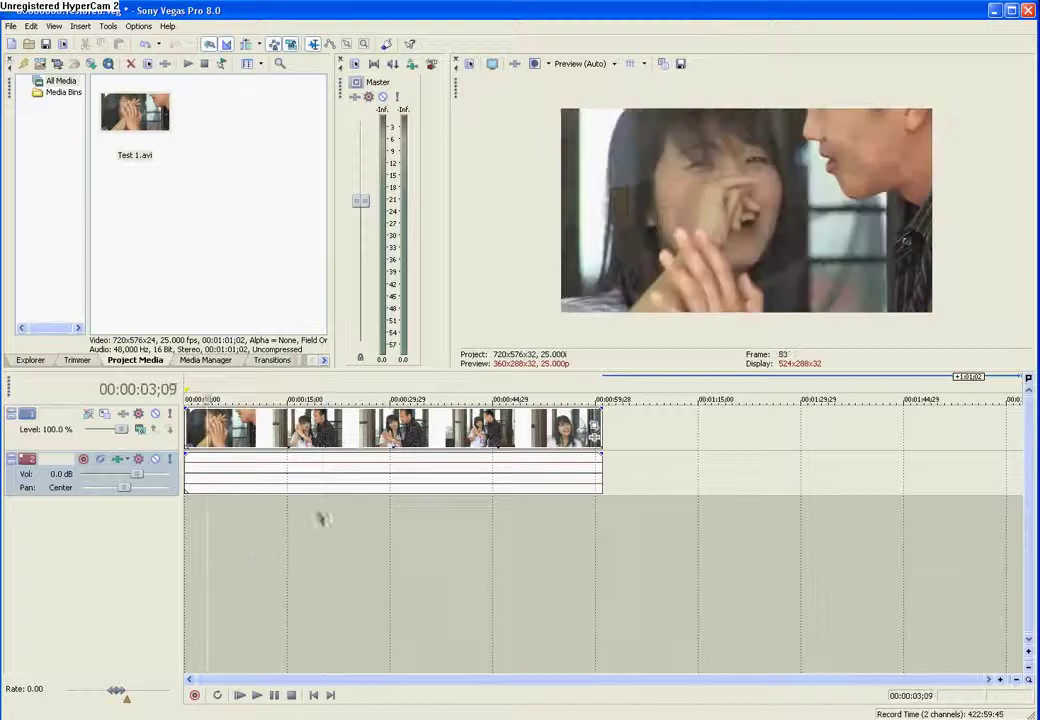
click(257, 695)
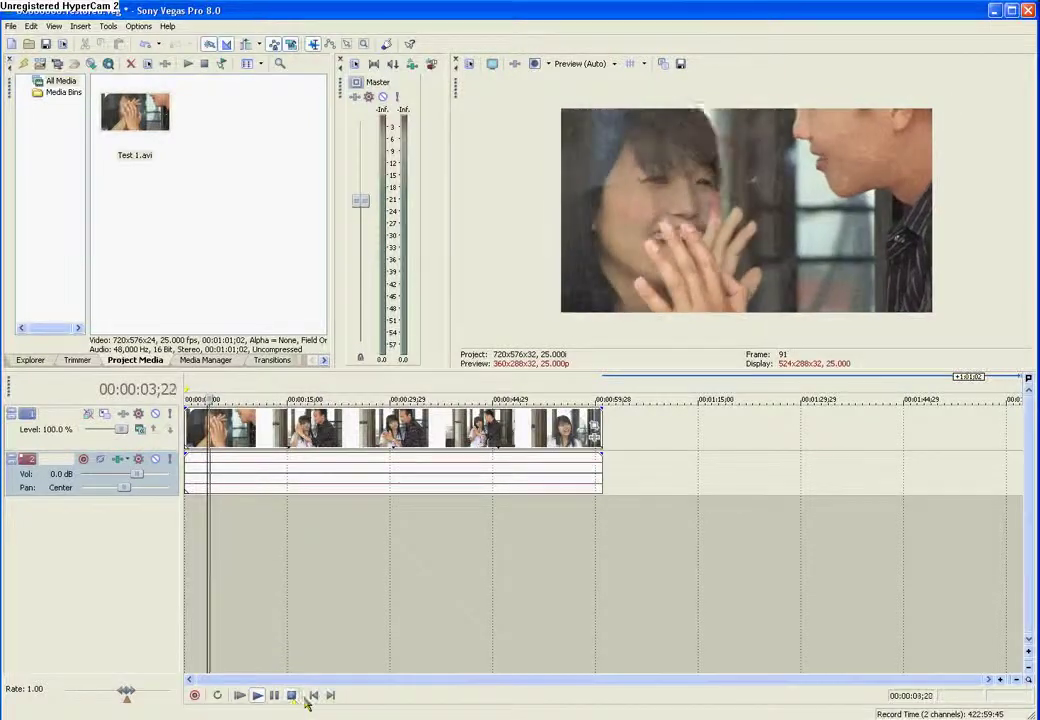
click(291, 695)
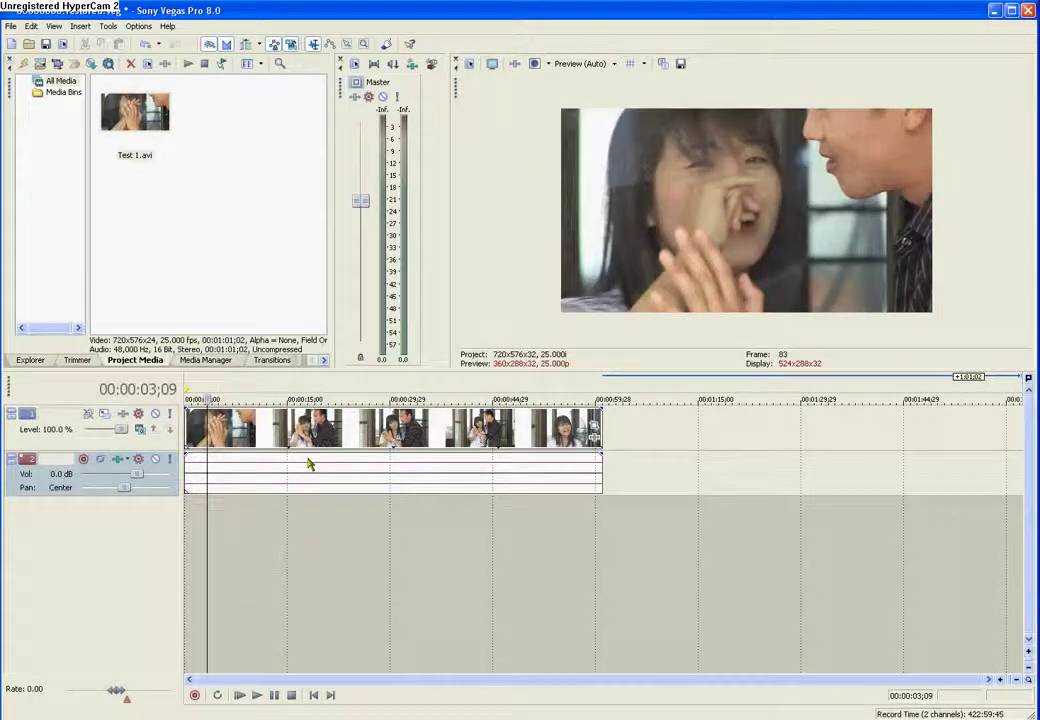
click(190, 550)
click(234, 557)
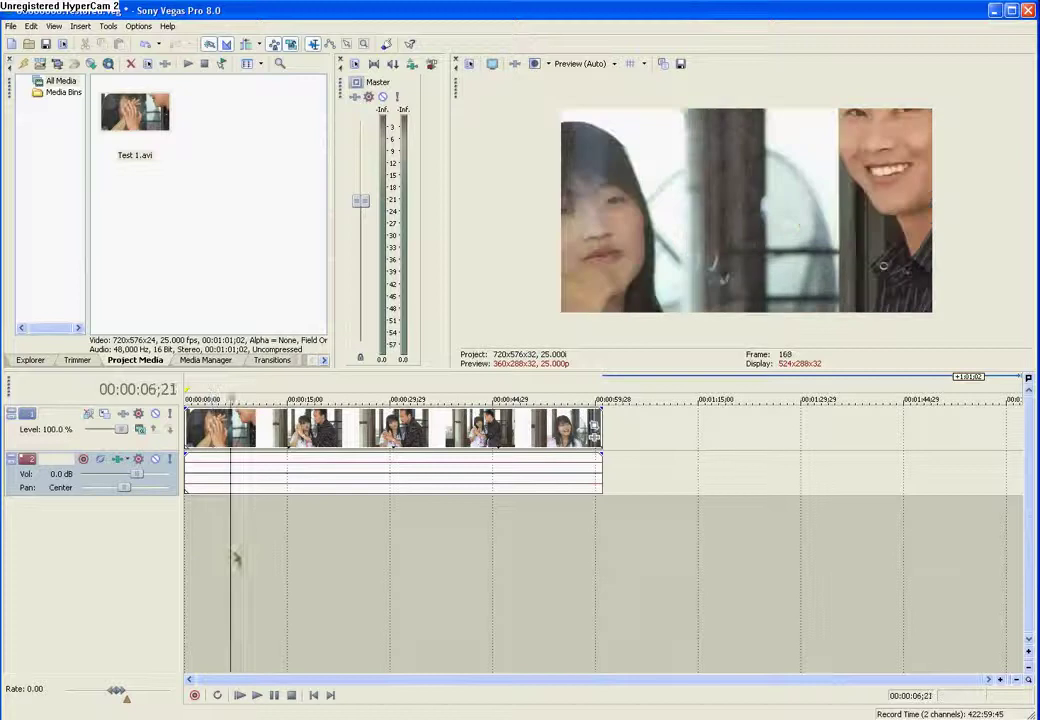
click(314, 695)
key(space)
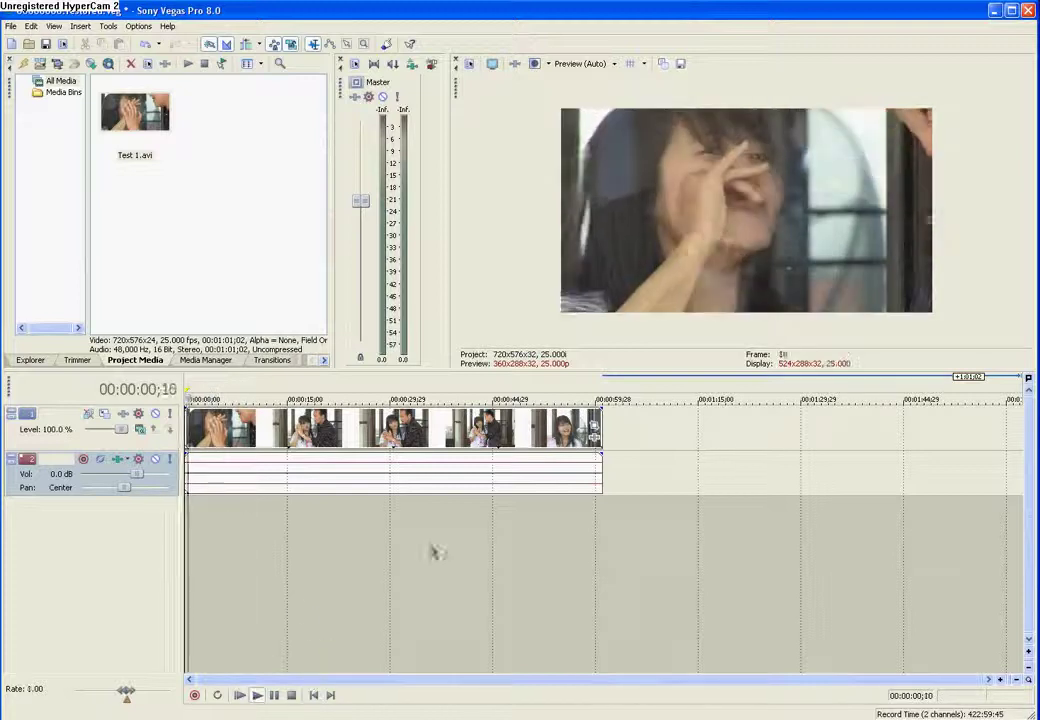
key(Return)
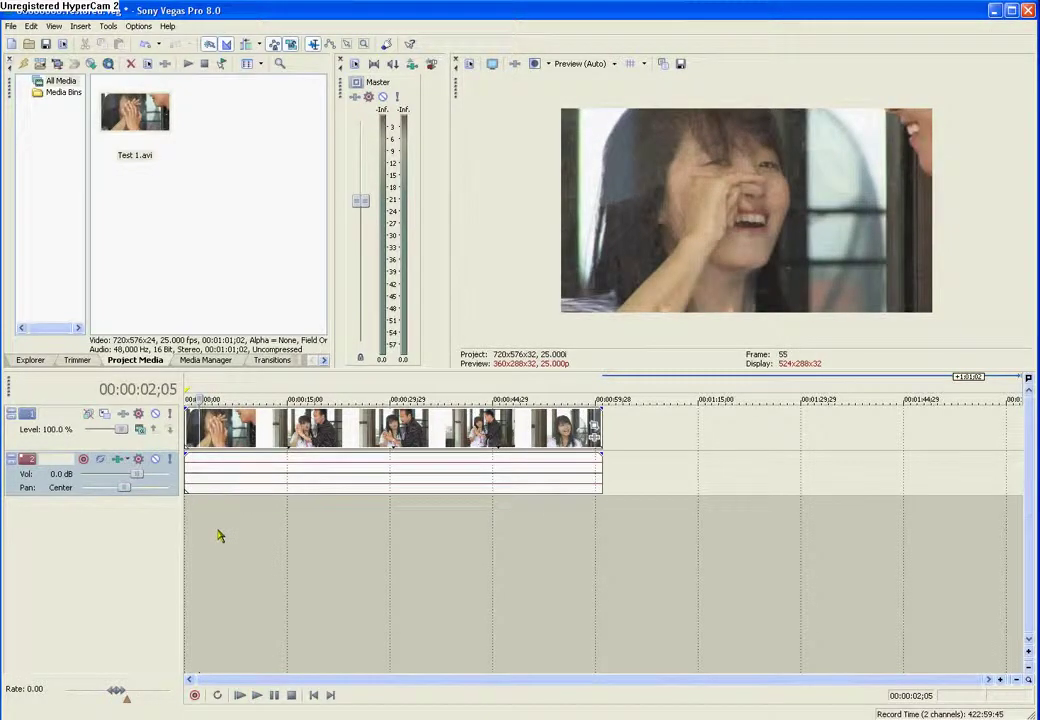
drag(220, 537, 251, 537)
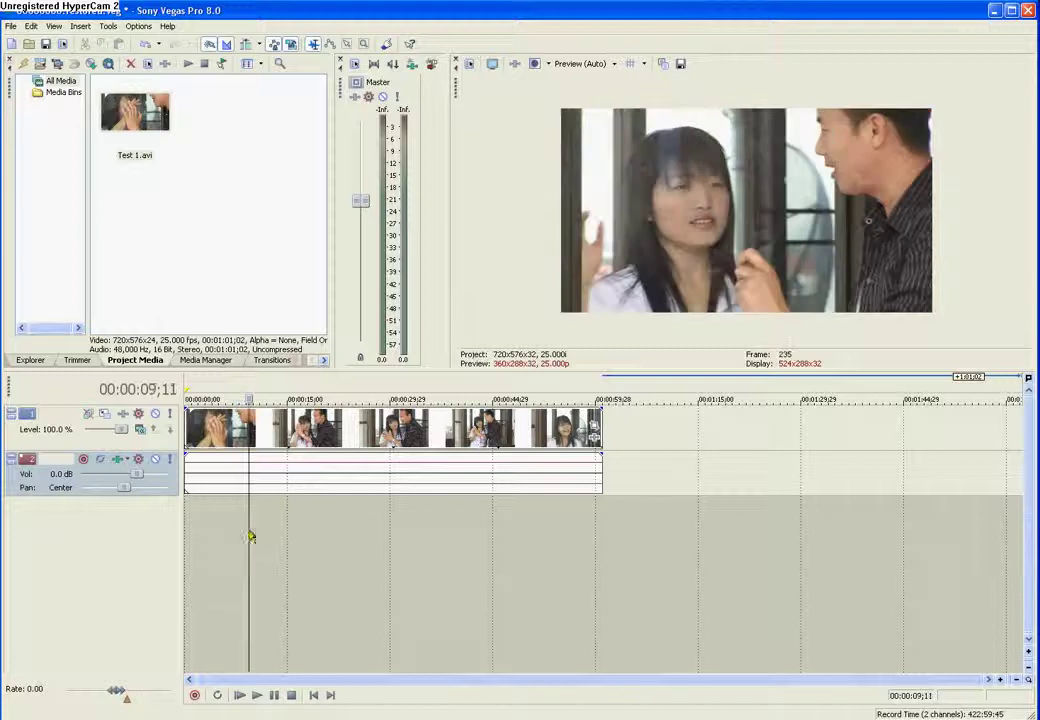
Trim the ends of the clip's video and audio events to 00:00:08;04.
click(234, 576)
key(space)
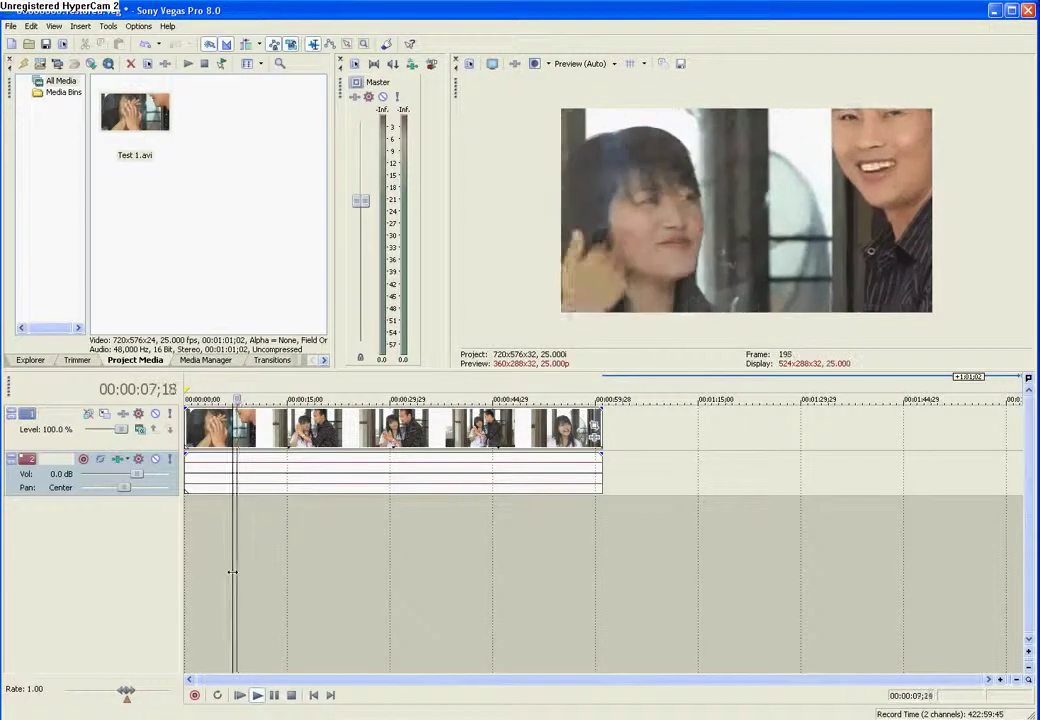
key(Return)
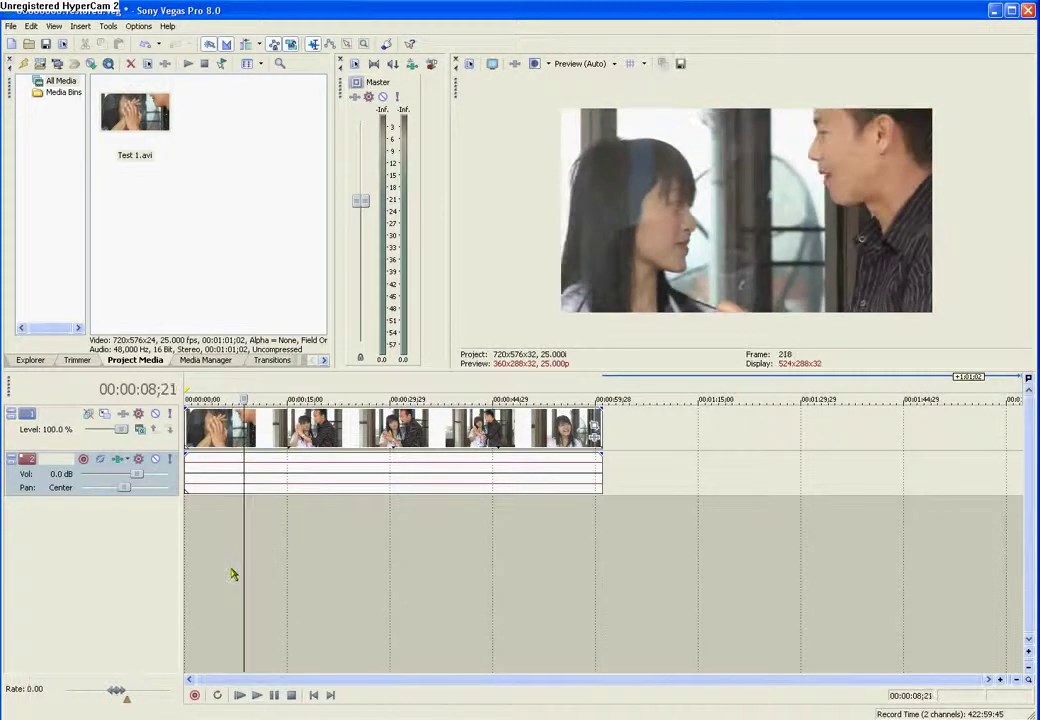
key(Left)
key(Left)
key(Left)
key(Left)
key(Left)
key(Left)
key(Left)
key(Left)
key(Left)
key(Left)
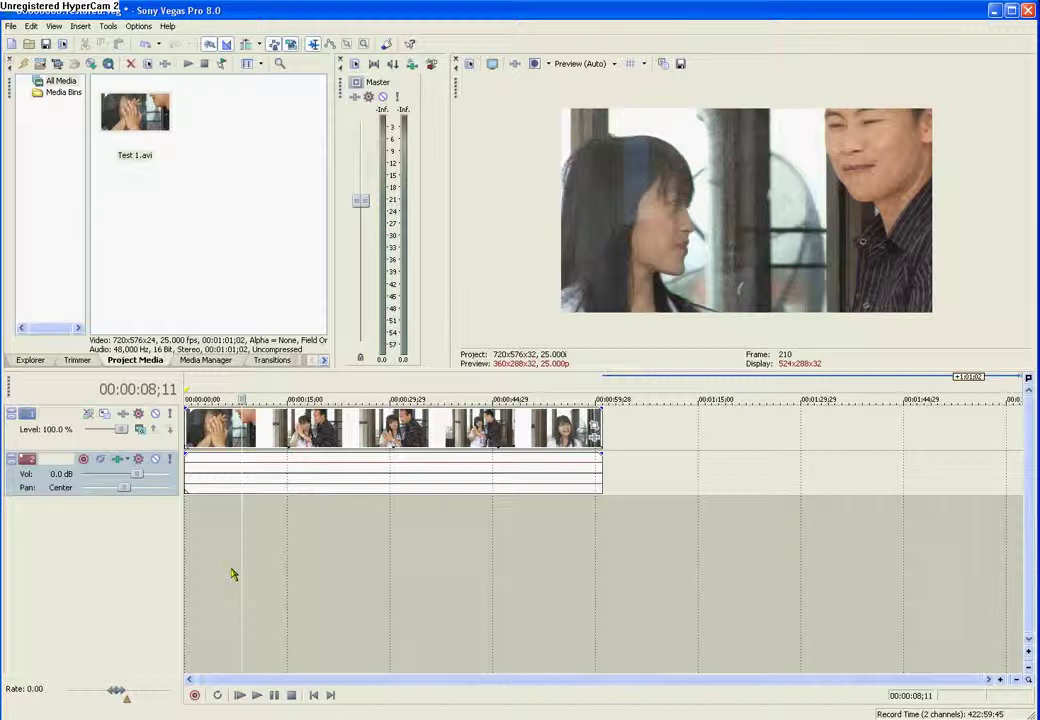
key(Left)
key(Left)
key(Left)
key(Left)
key(Left)
key(Left)
key(Left)
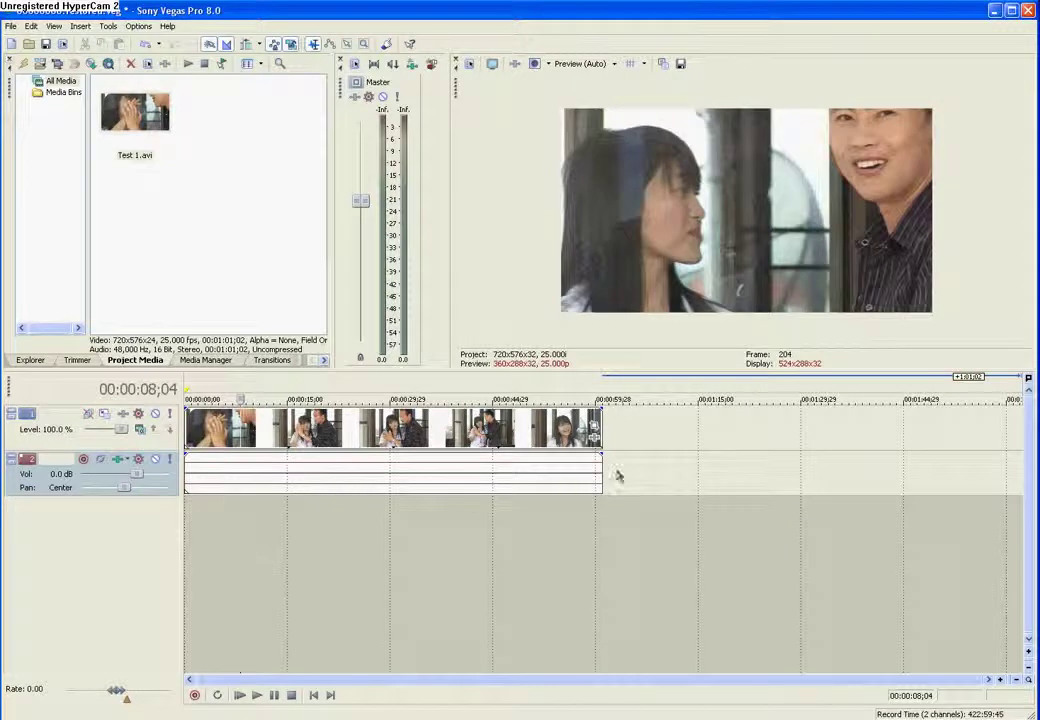
drag(600, 428, 237, 428)
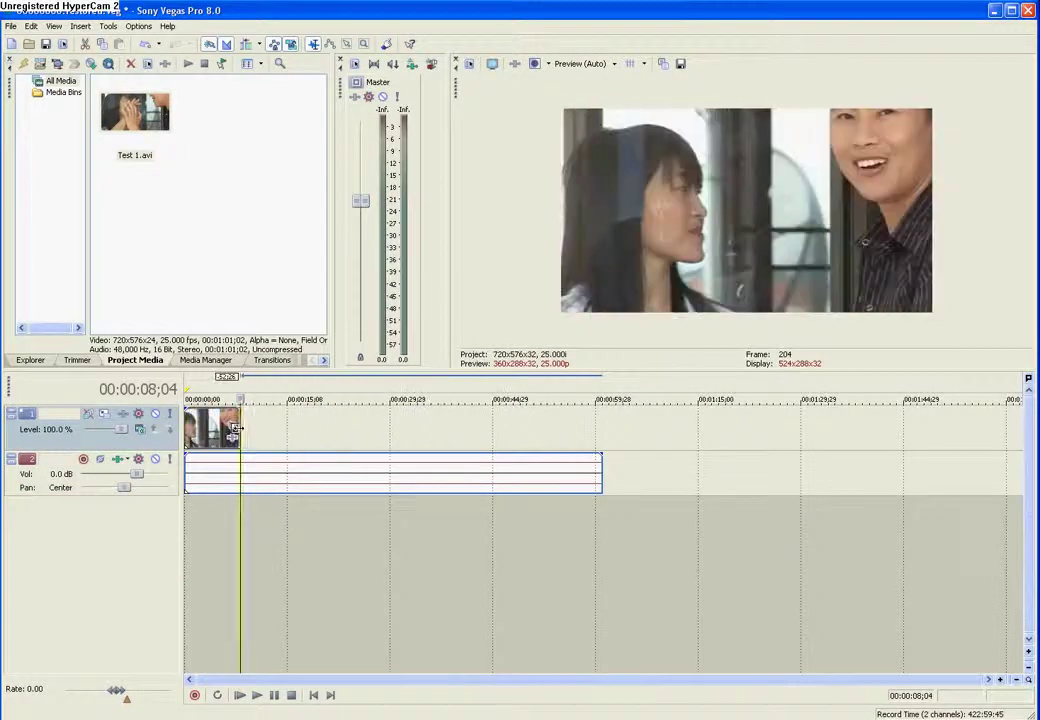
drag(598, 475, 234, 471)
Delete the clip's audio event while keeping its video, and remove the emptied audio track.
click(222, 537)
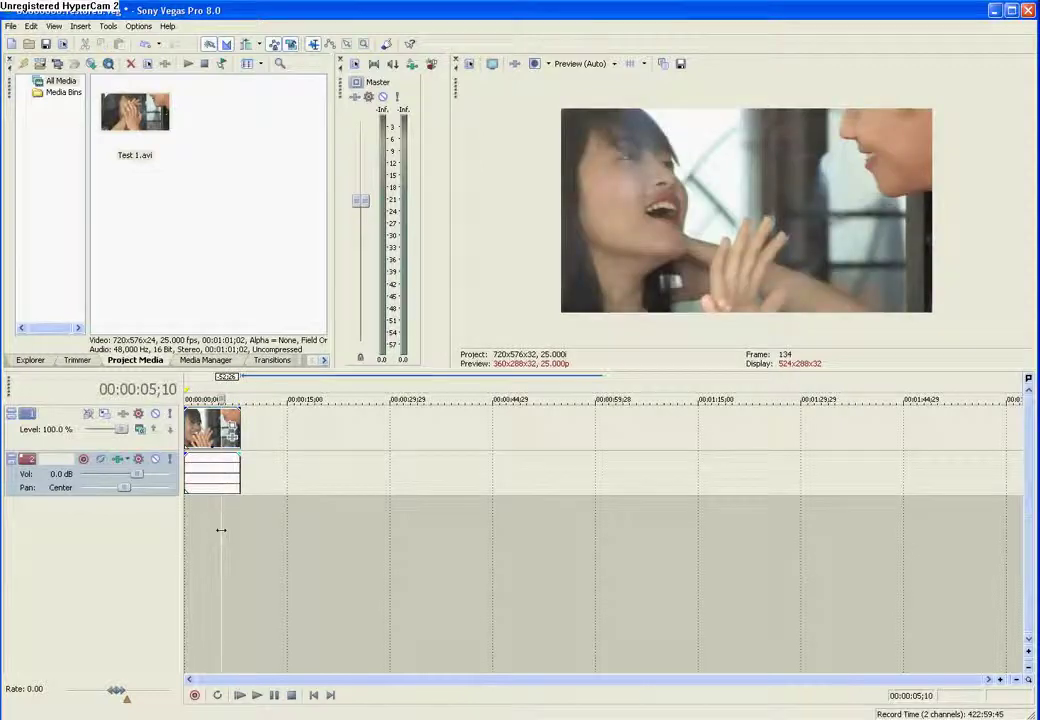
click(212, 430)
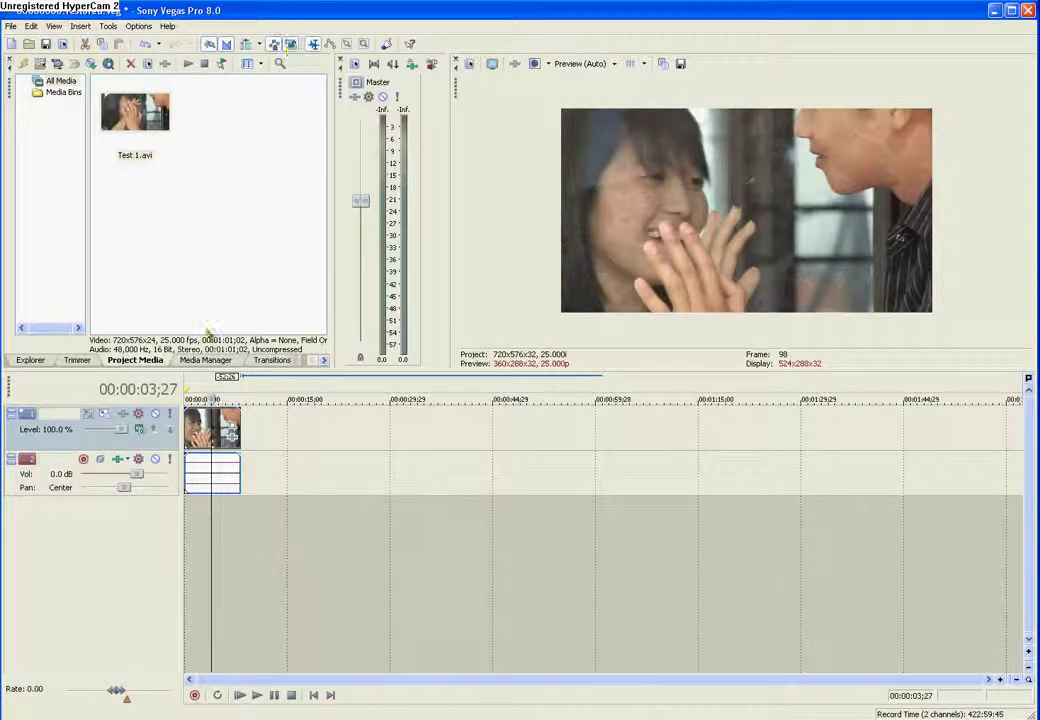
click(210, 476)
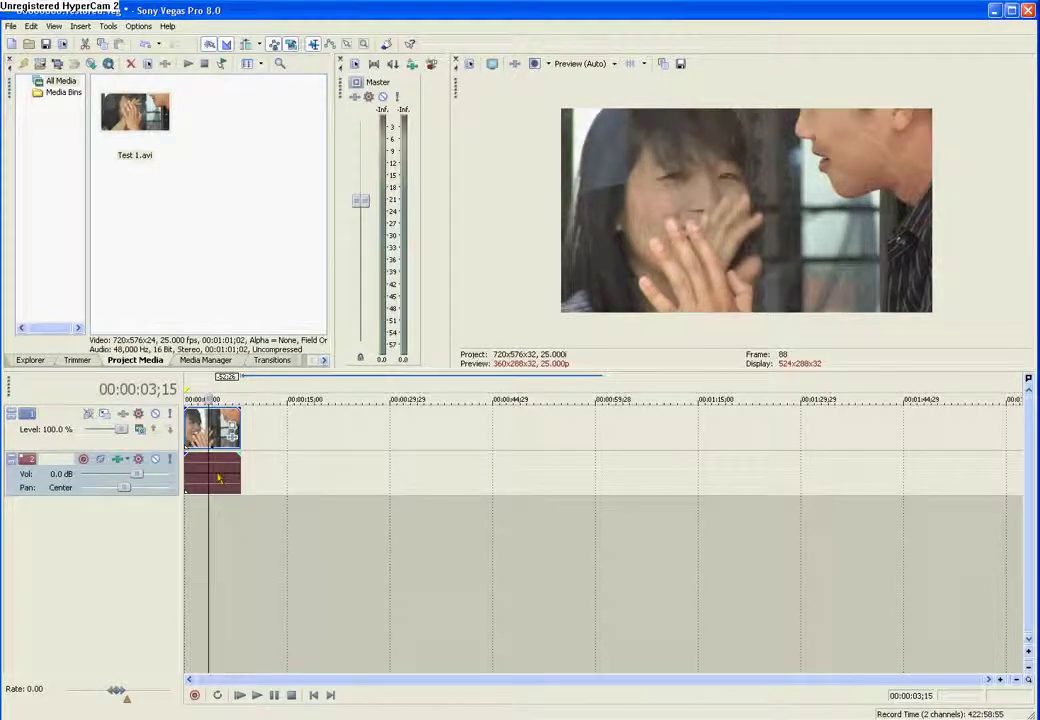
key(Delete)
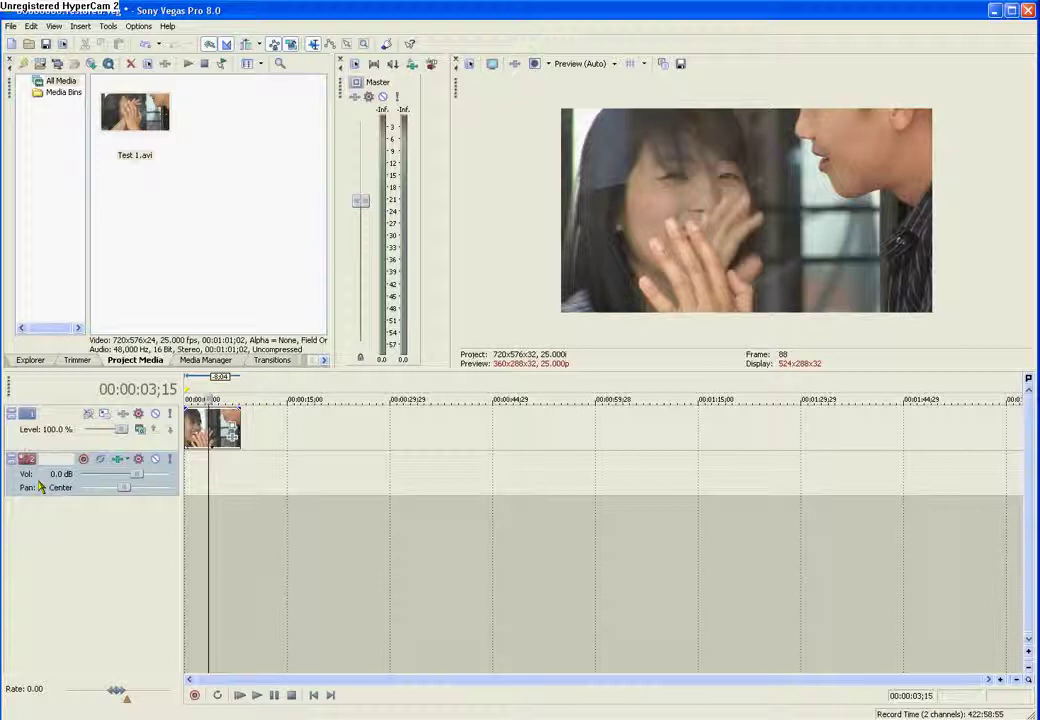
key(Delete)
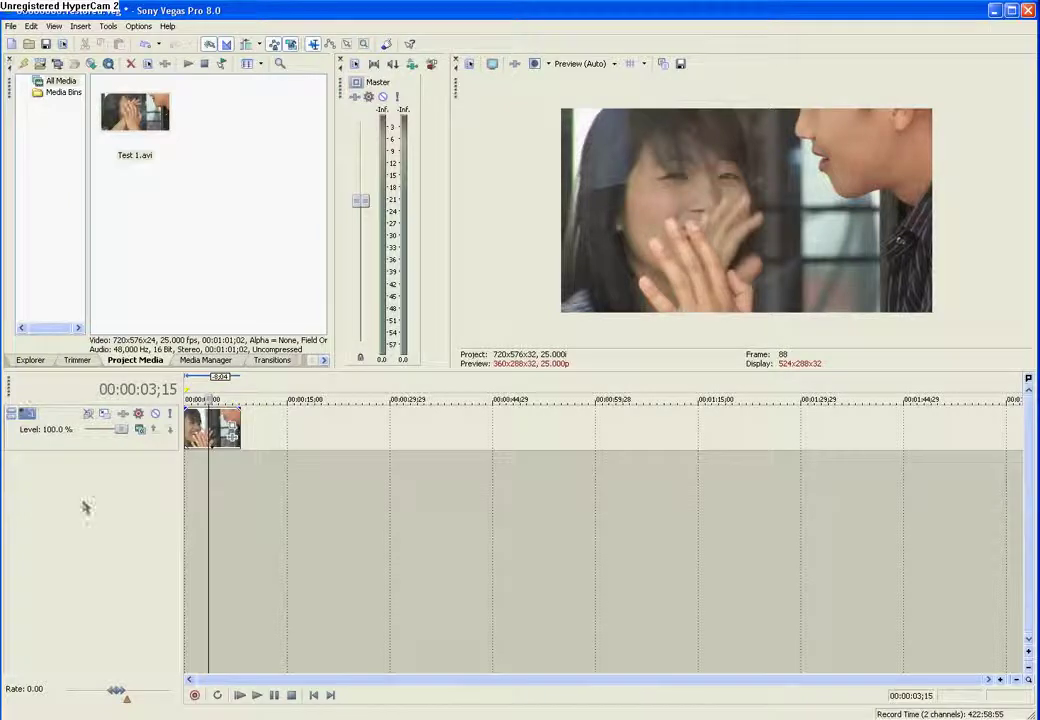
Play the trimmed clip from the start and scrub through its first seconds on an enlarged timeline.
click(204, 520)
scroll(251, 536, up, 8)
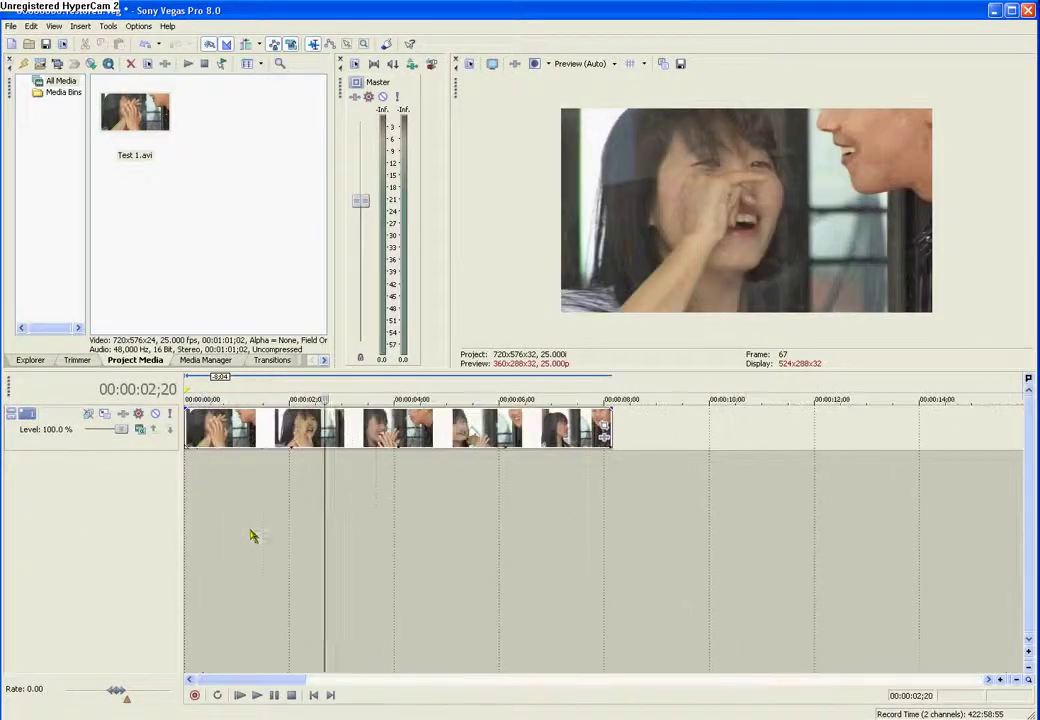
click(314, 695)
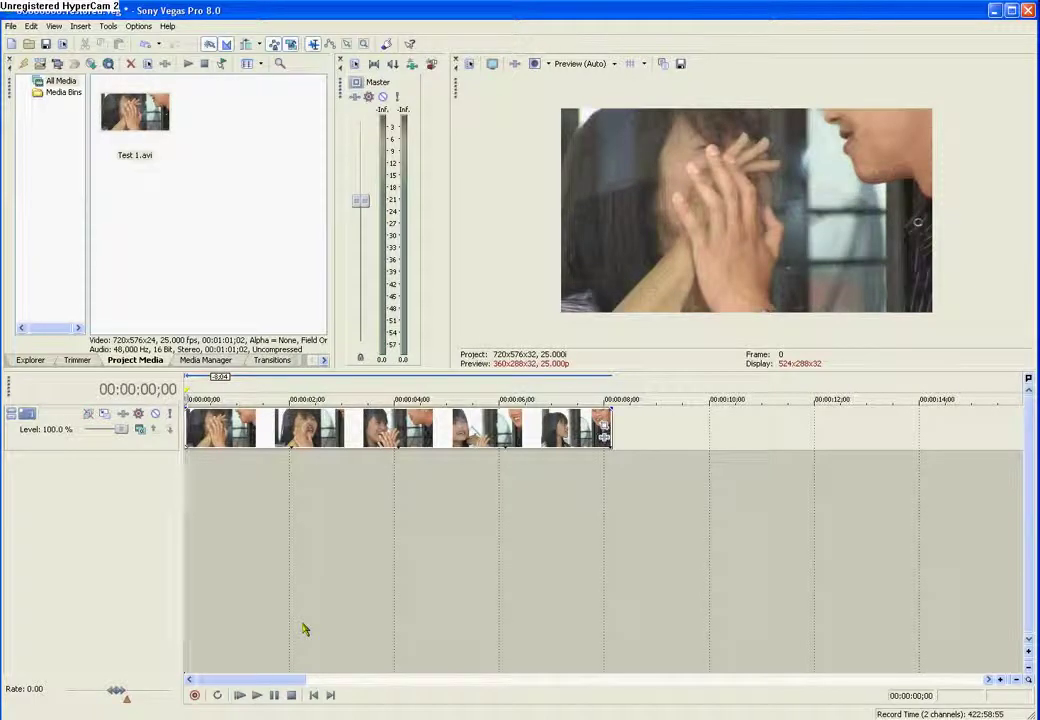
key(space)
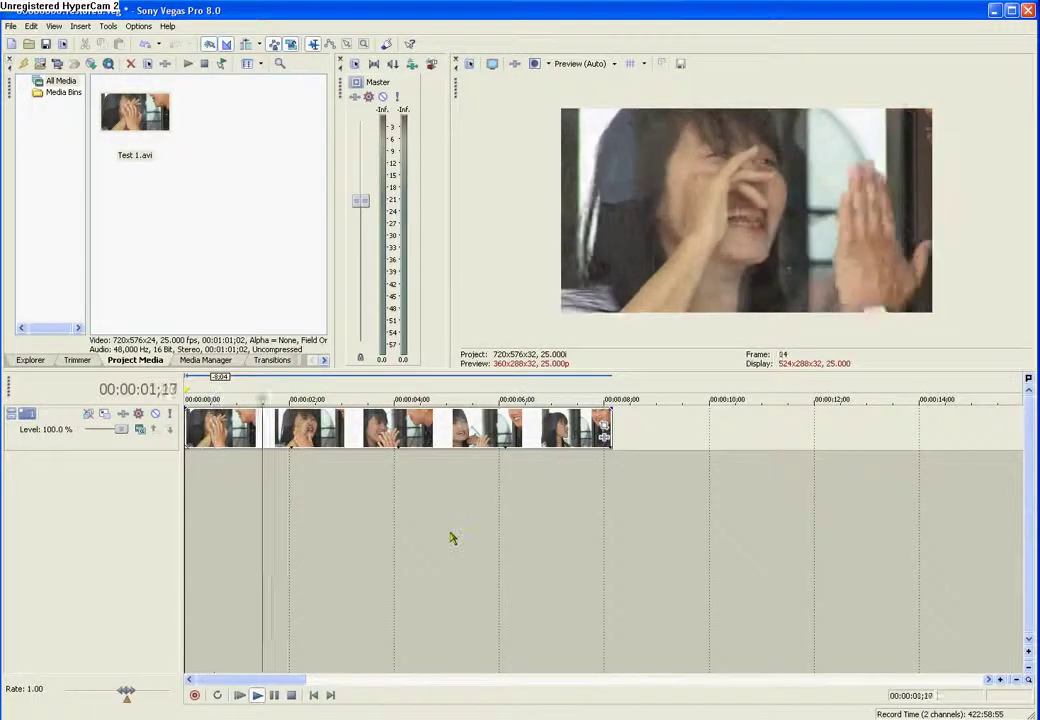
key(Return)
click(228, 536)
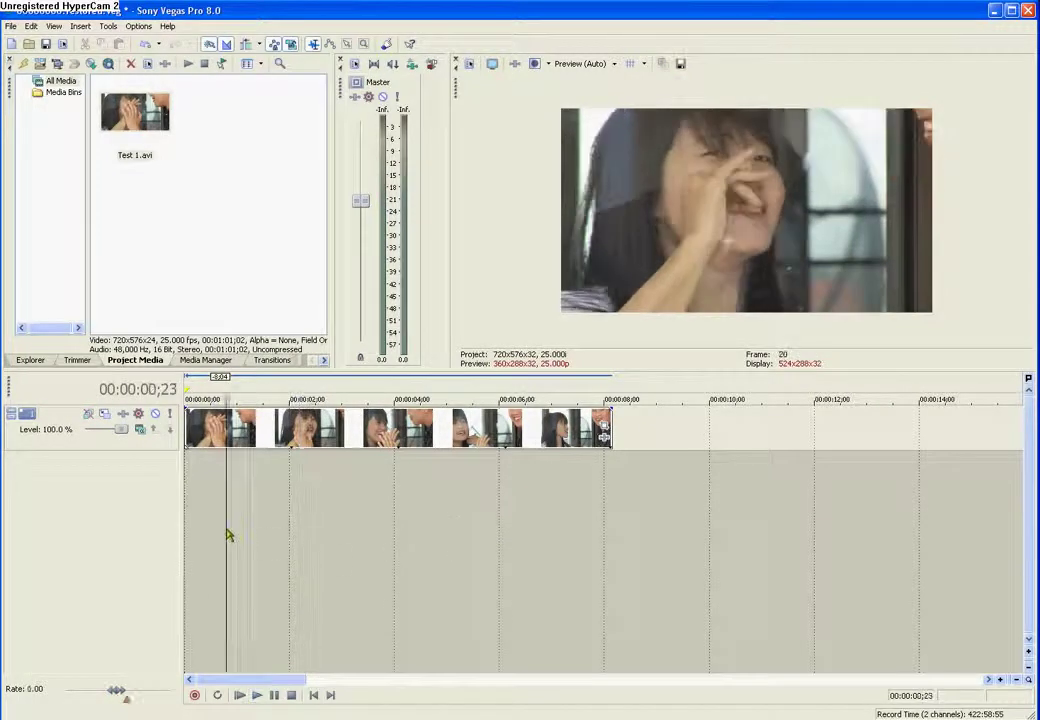
click(211, 532)
click(257, 550)
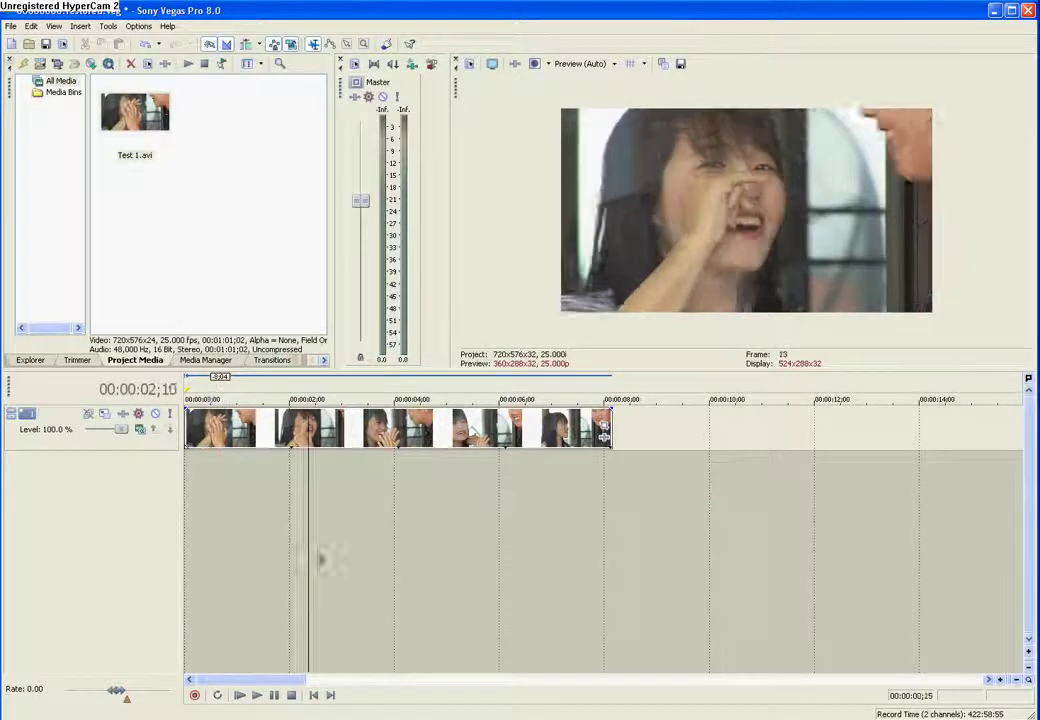
click(342, 565)
click(360, 562)
click(348, 550)
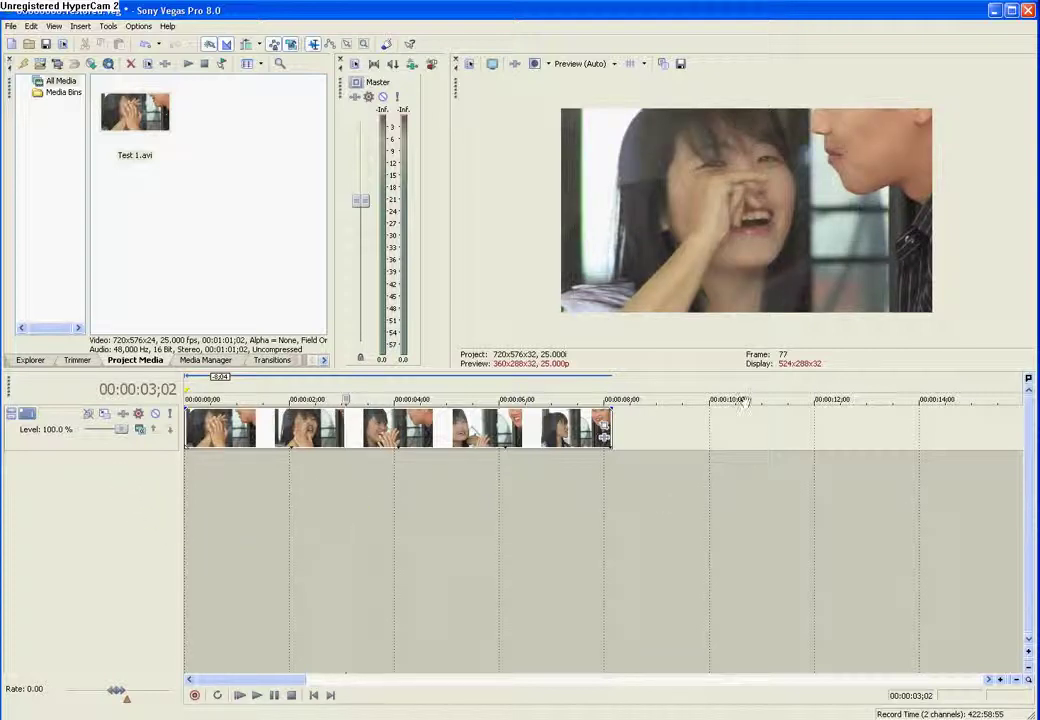
Insert a new empty video track above the track that holds the clip.
right_click(643, 421)
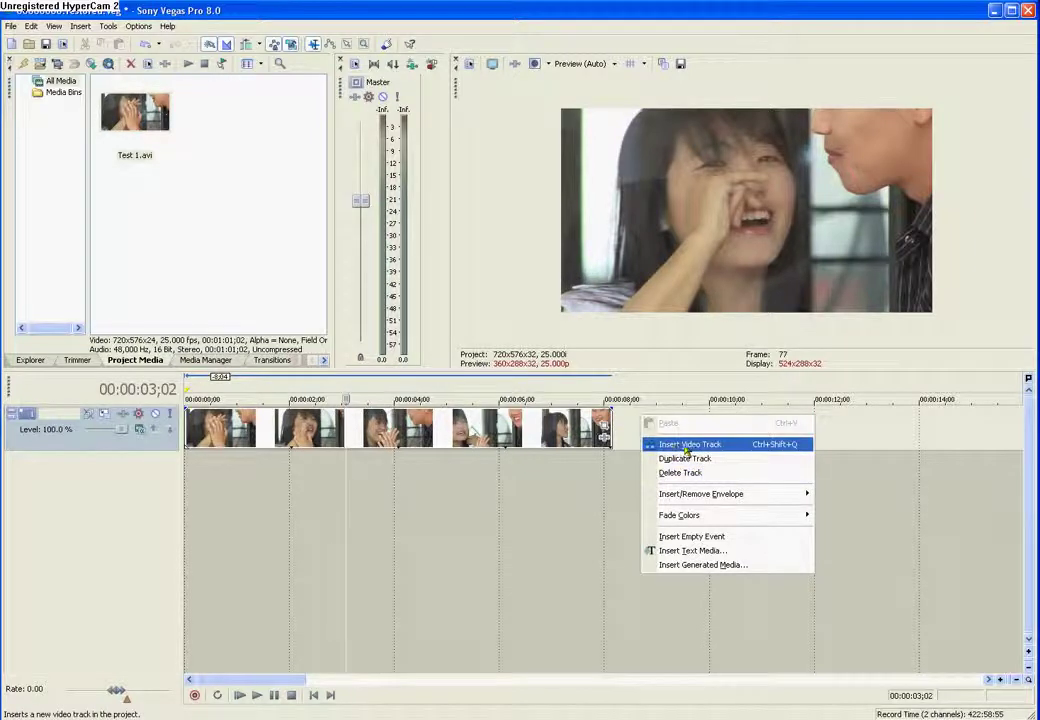
click(536, 492)
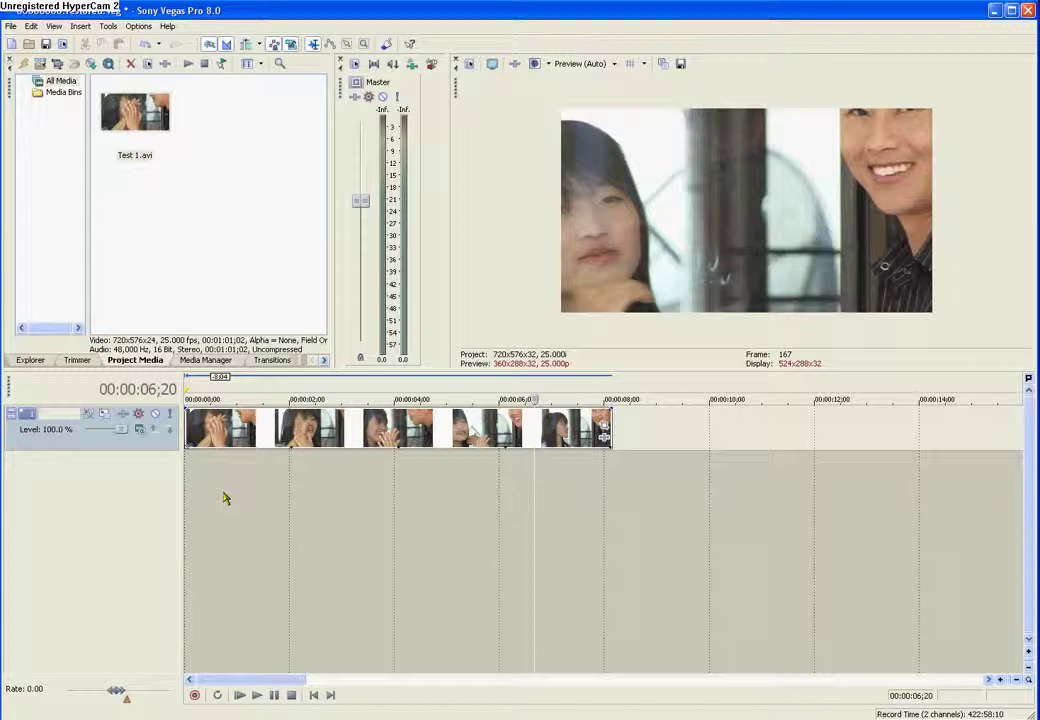
click(251, 505)
right_click(82, 443)
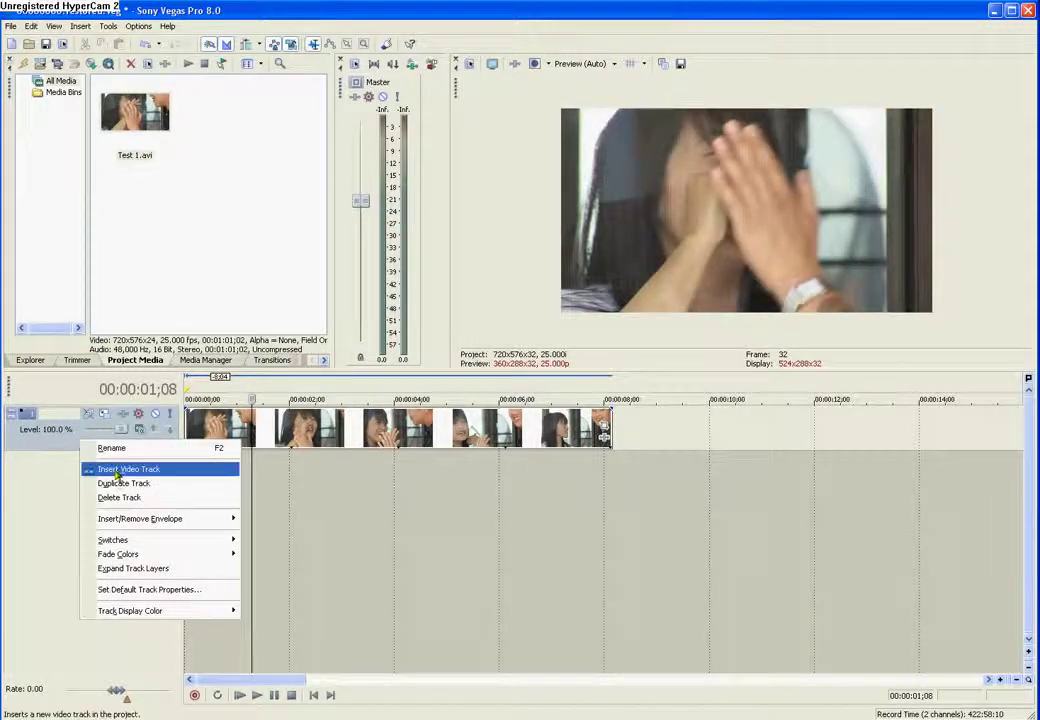
click(118, 470)
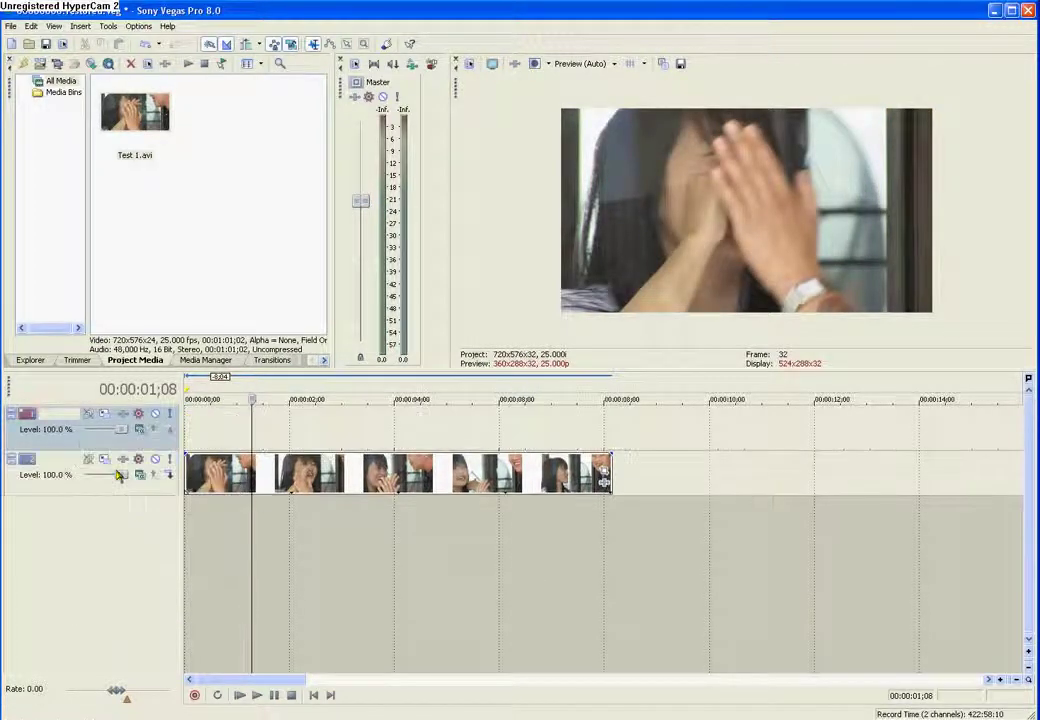
click(215, 431)
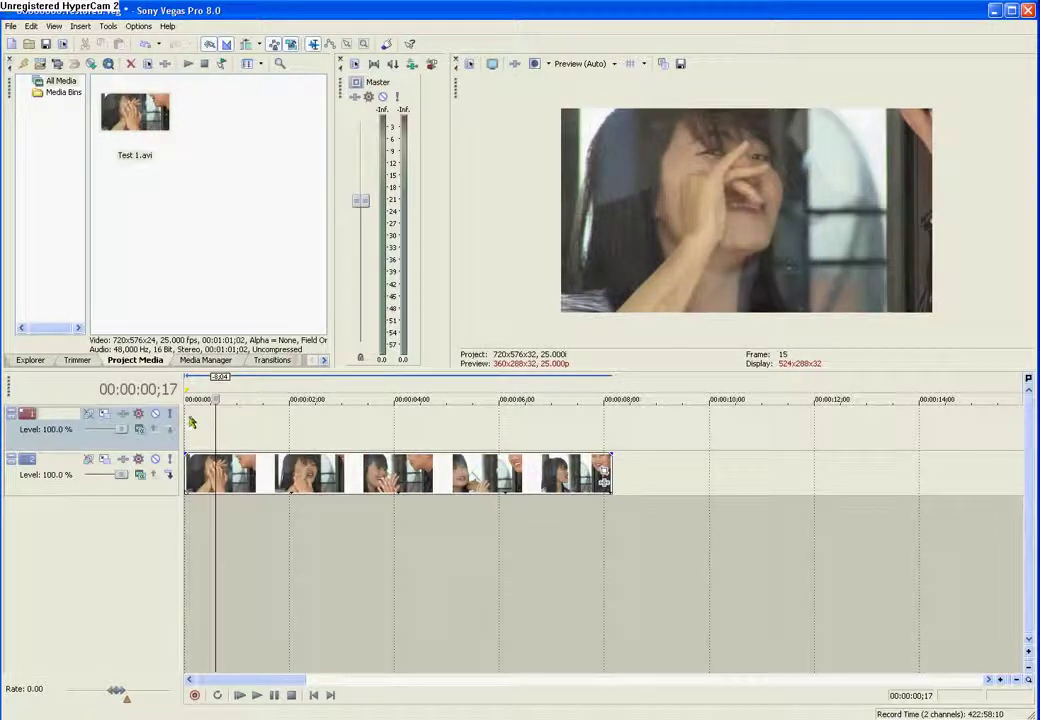
Scrub back and forth through roughly the first four seconds of the clip to review its frames.
mouse_move(207, 433)
mouse_down()
mouse_move(242, 431)
mouse_move(217, 432)
mouse_up()
click(314, 425)
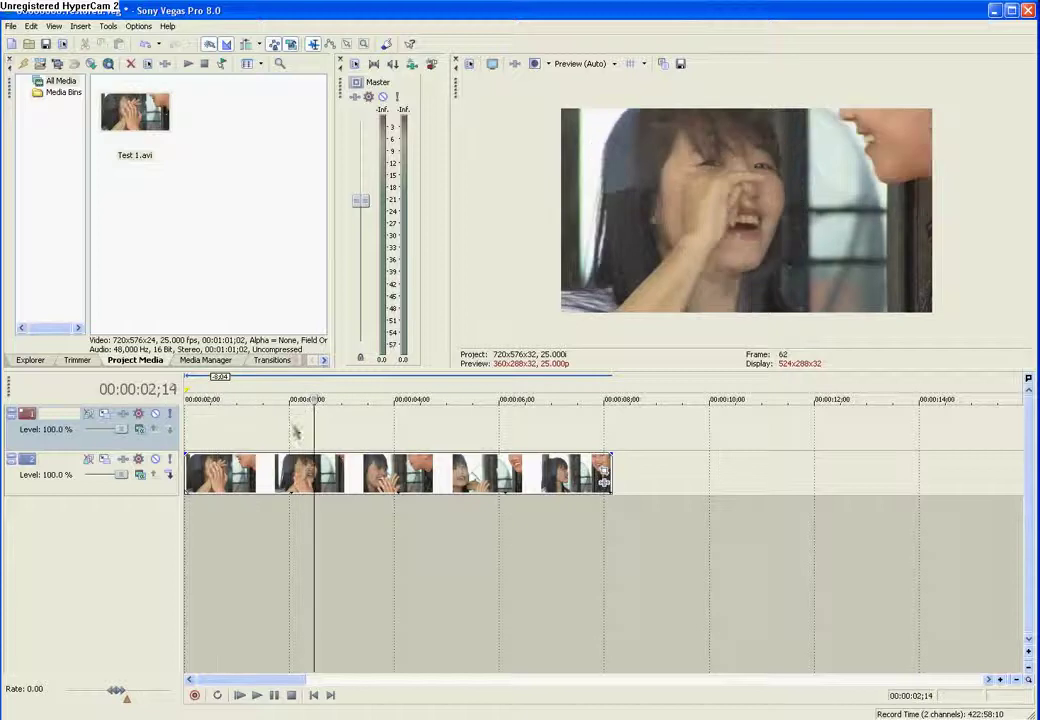
click(355, 428)
click(197, 425)
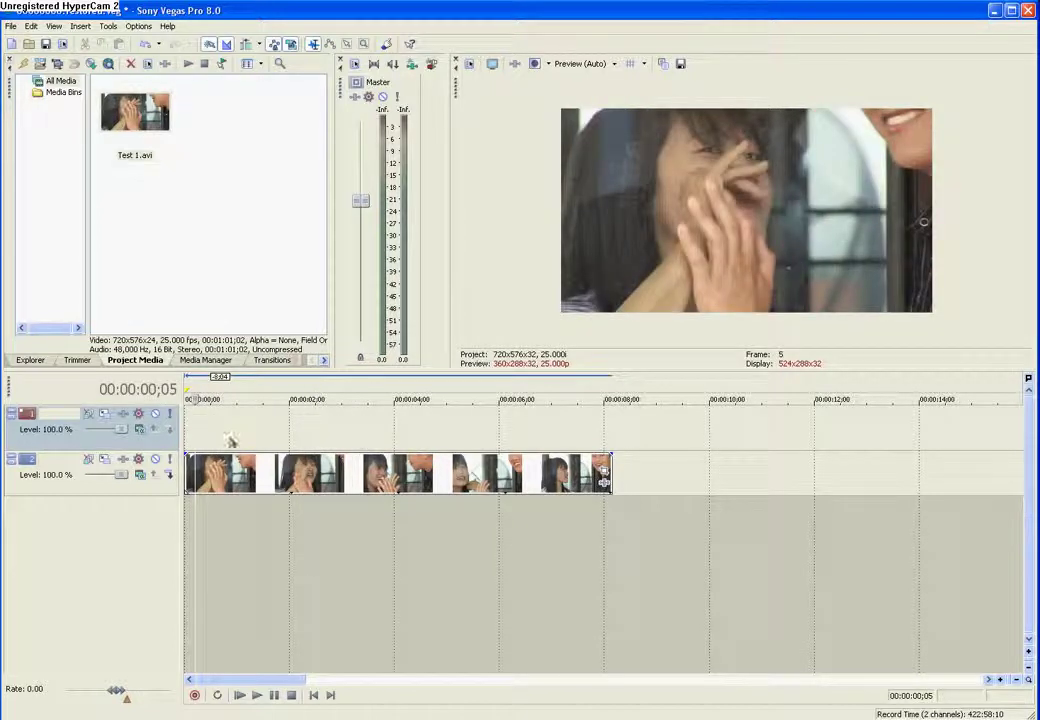
click(240, 436)
click(284, 435)
click(322, 436)
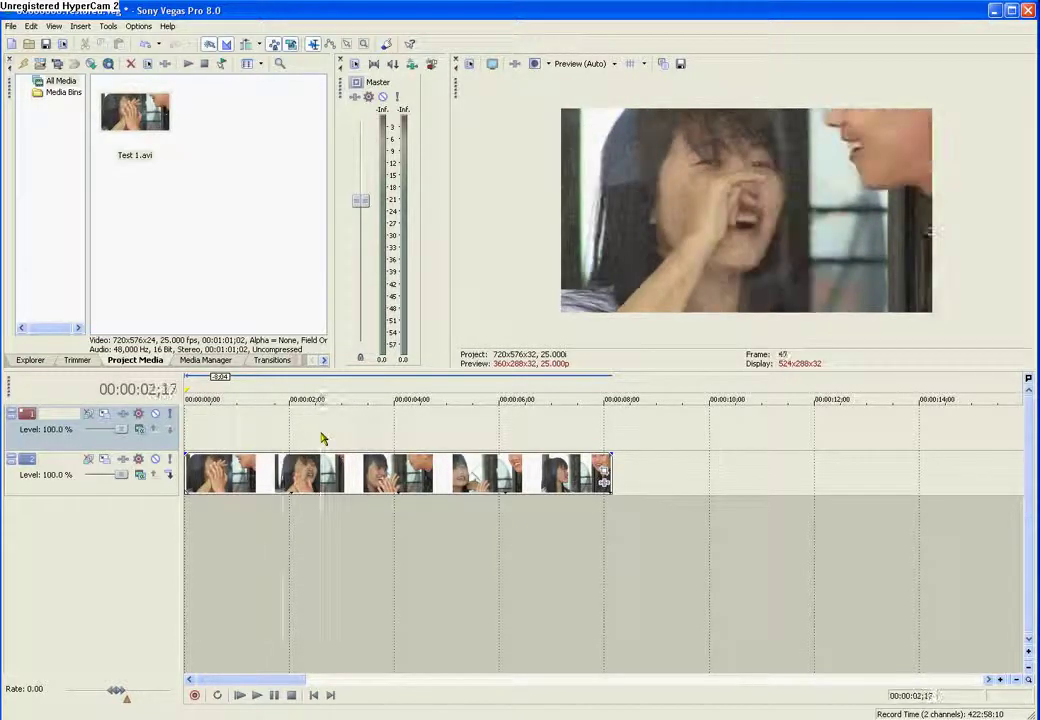
click(408, 432)
click(391, 425)
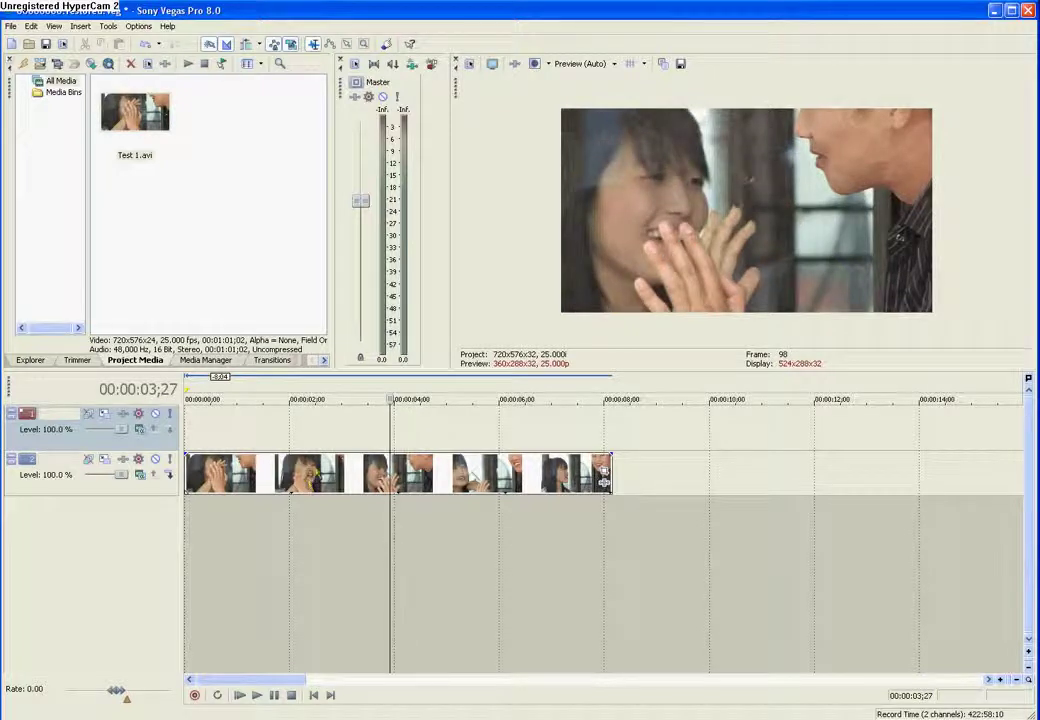
Copy the clip onto the empty video track above and align the copy with the start of the timeline.
right_click(316, 476)
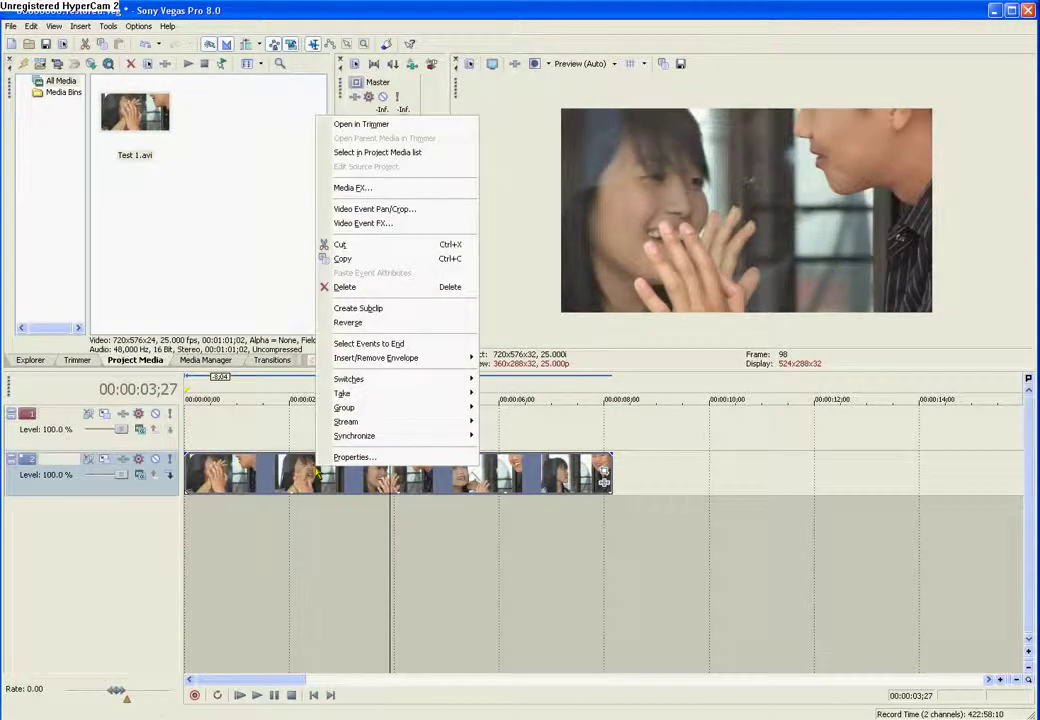
click(407, 260)
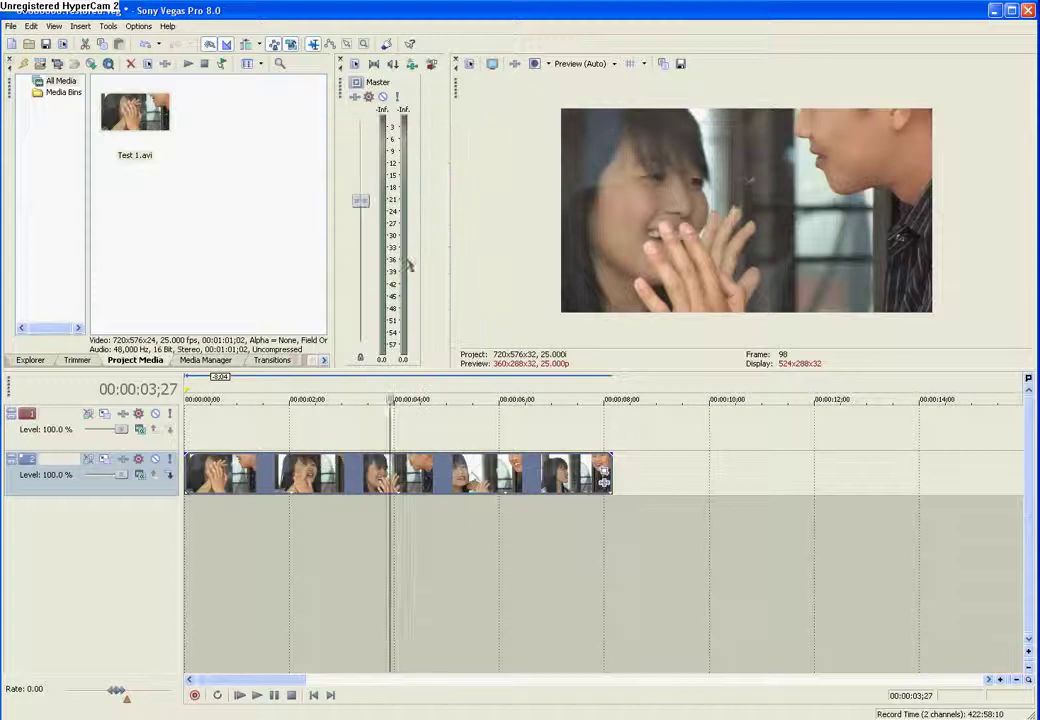
click(207, 428)
right_click(206, 424)
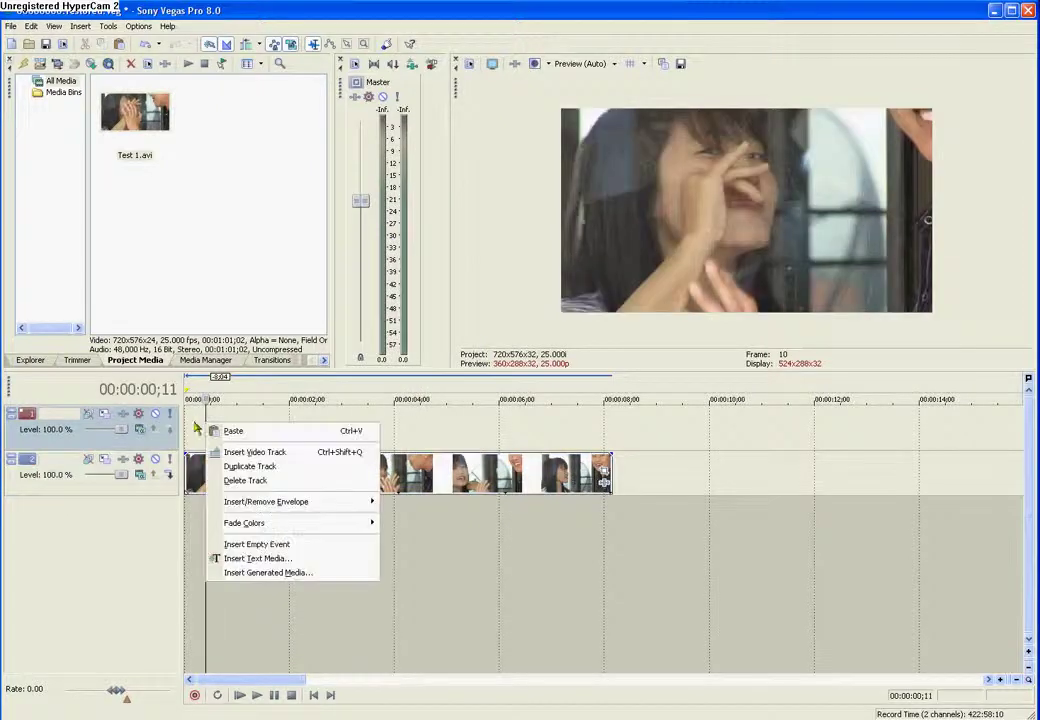
right_click(205, 418)
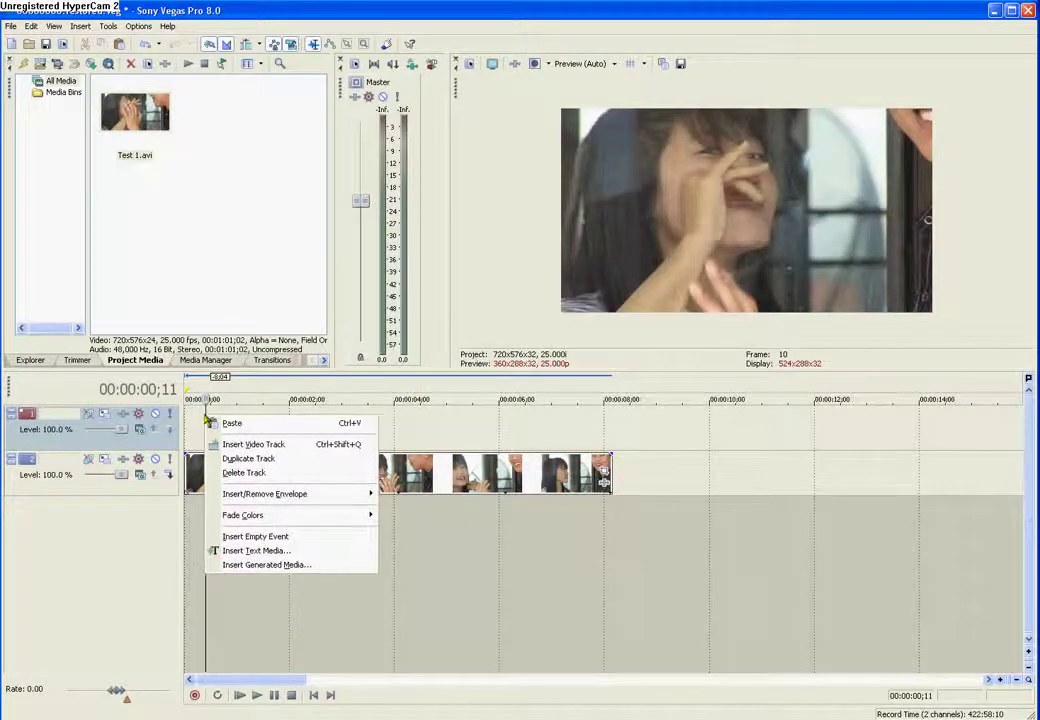
right_click(197, 428)
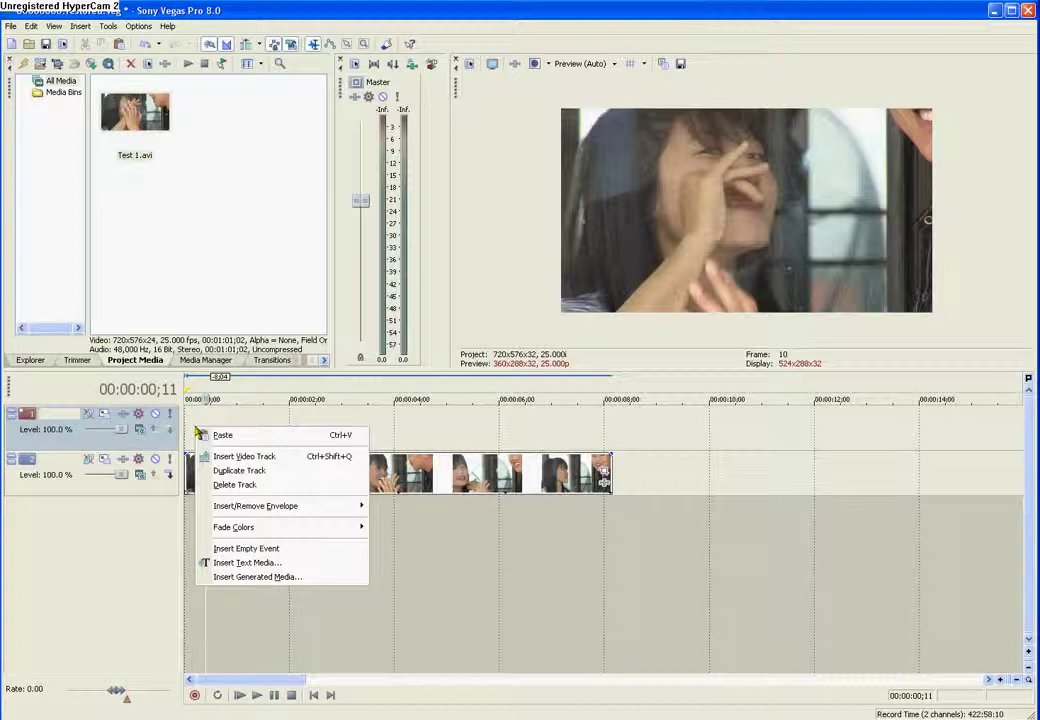
click(222, 436)
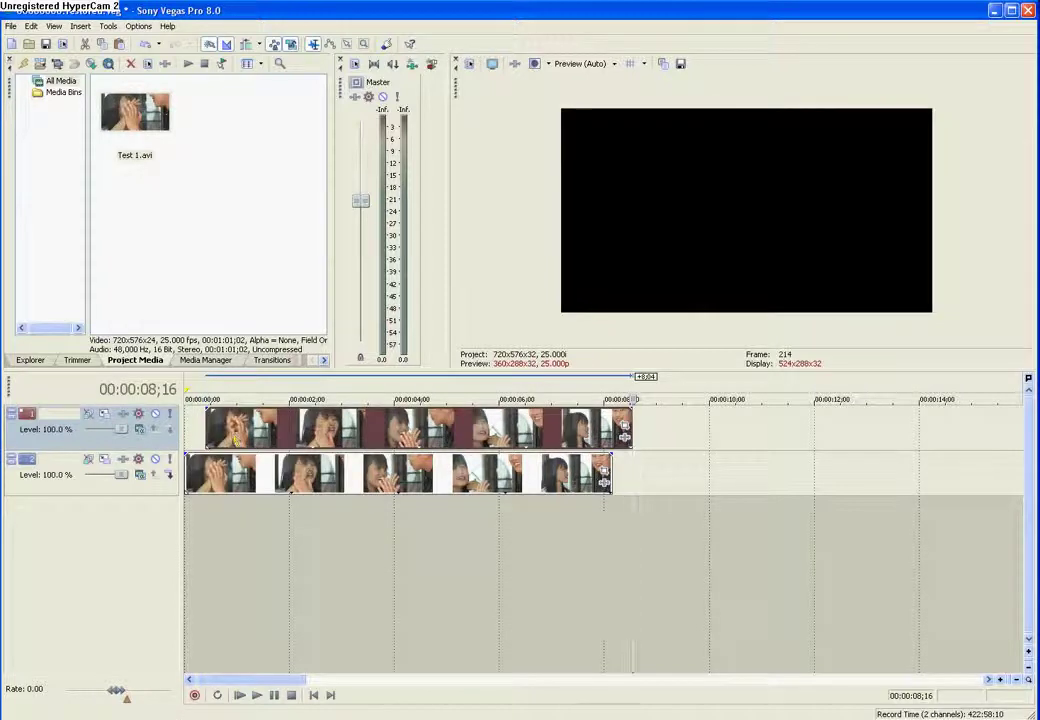
drag(230, 437, 209, 437)
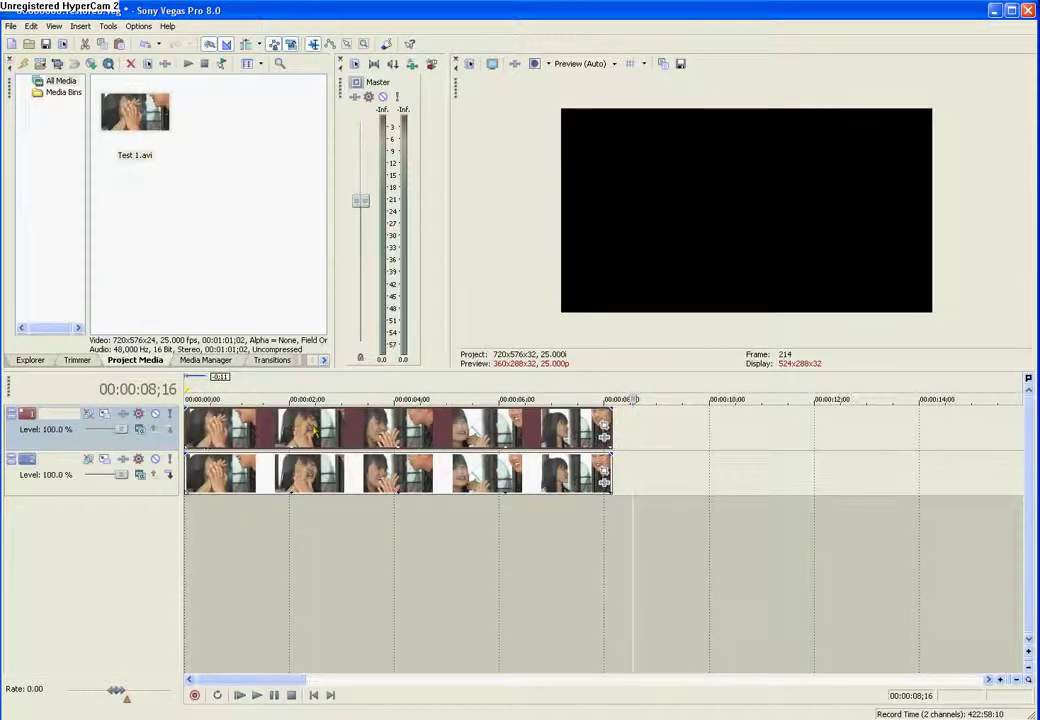
Preview the stacked clips up to about 00:00:03;27 and set the upper track's compositing mode to Screen.
click(258, 566)
key(space)
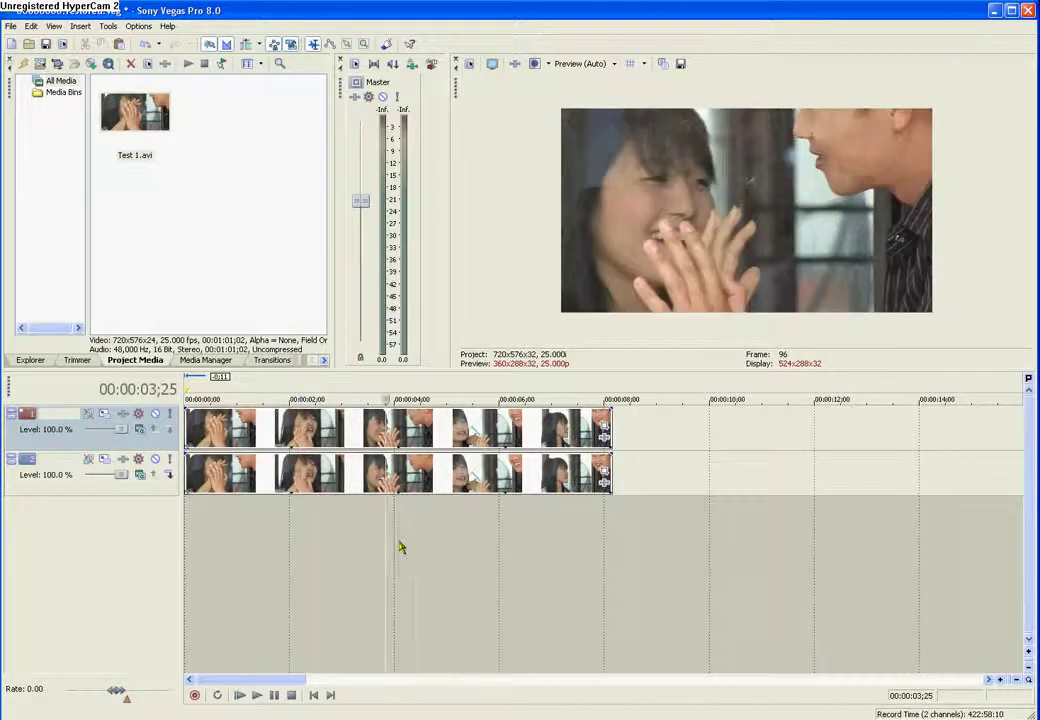
drag(420, 547, 390, 532)
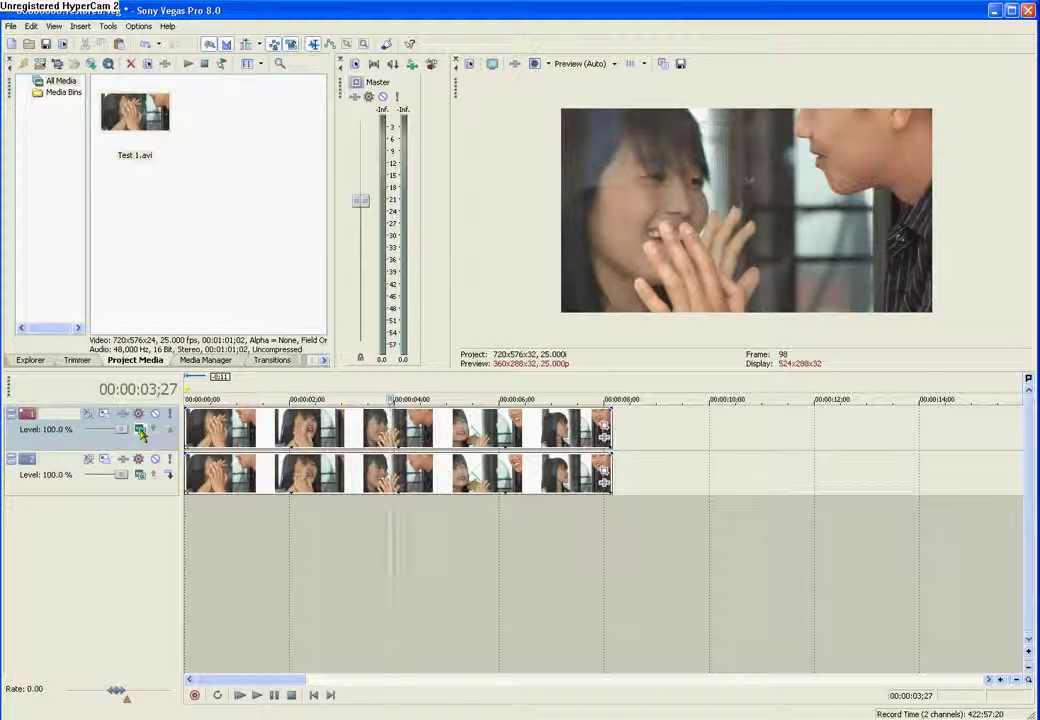
click(141, 431)
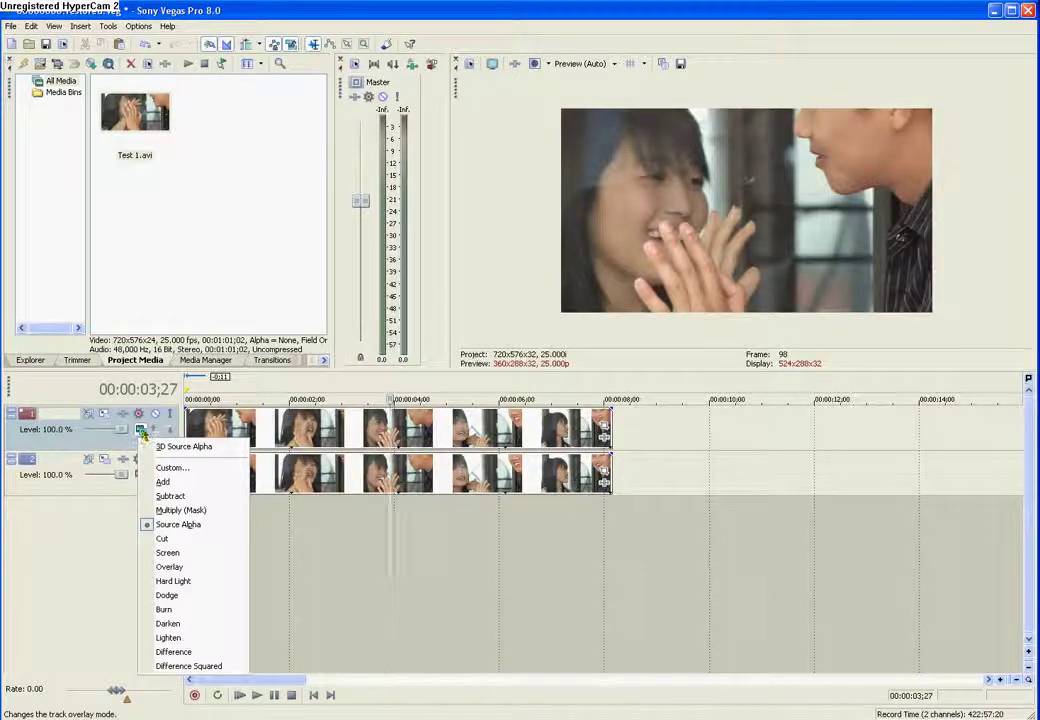
click(204, 561)
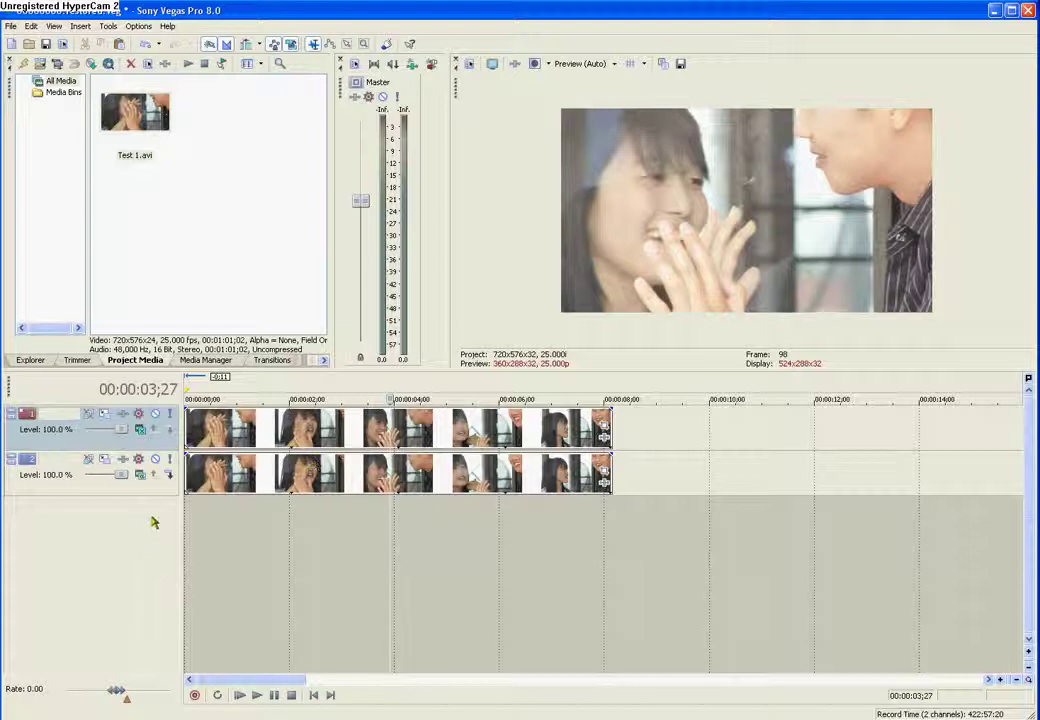
View the lower track's compositing modes without changing them and scrub the blended clips through their first four seconds.
click(141, 475)
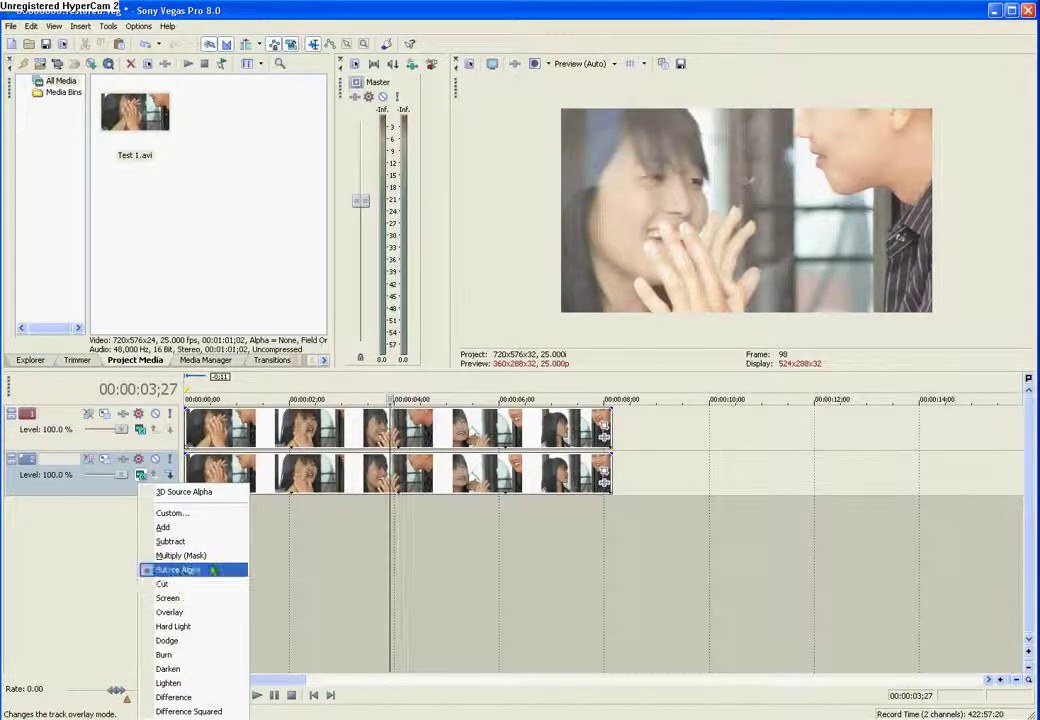
click(311, 548)
click(257, 549)
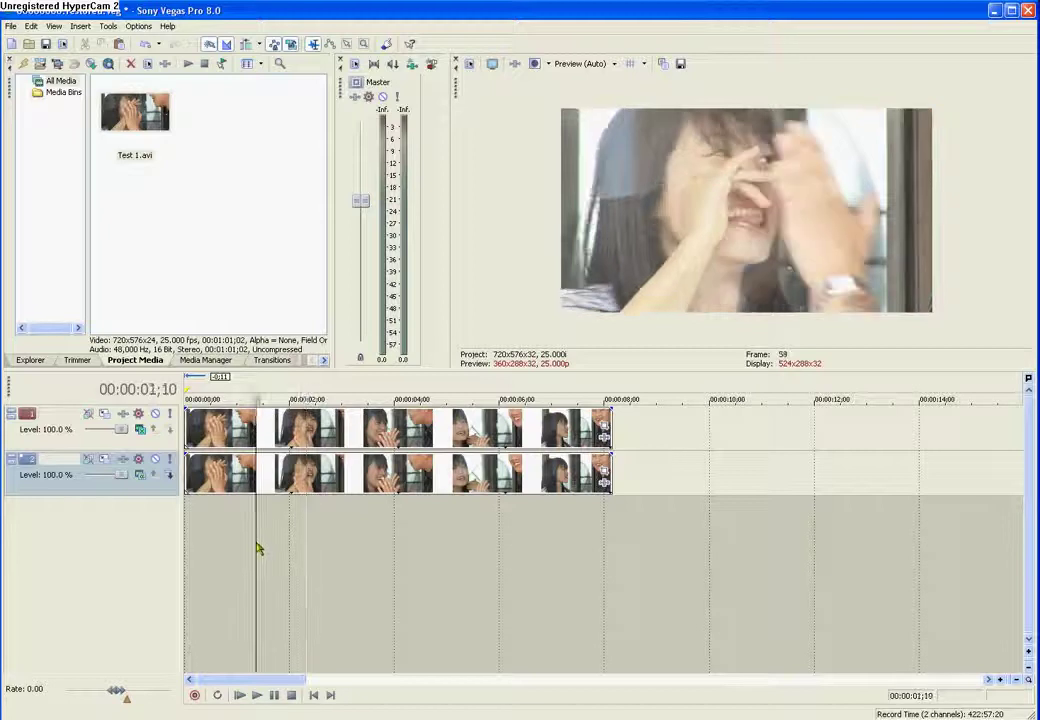
click(248, 549)
click(323, 559)
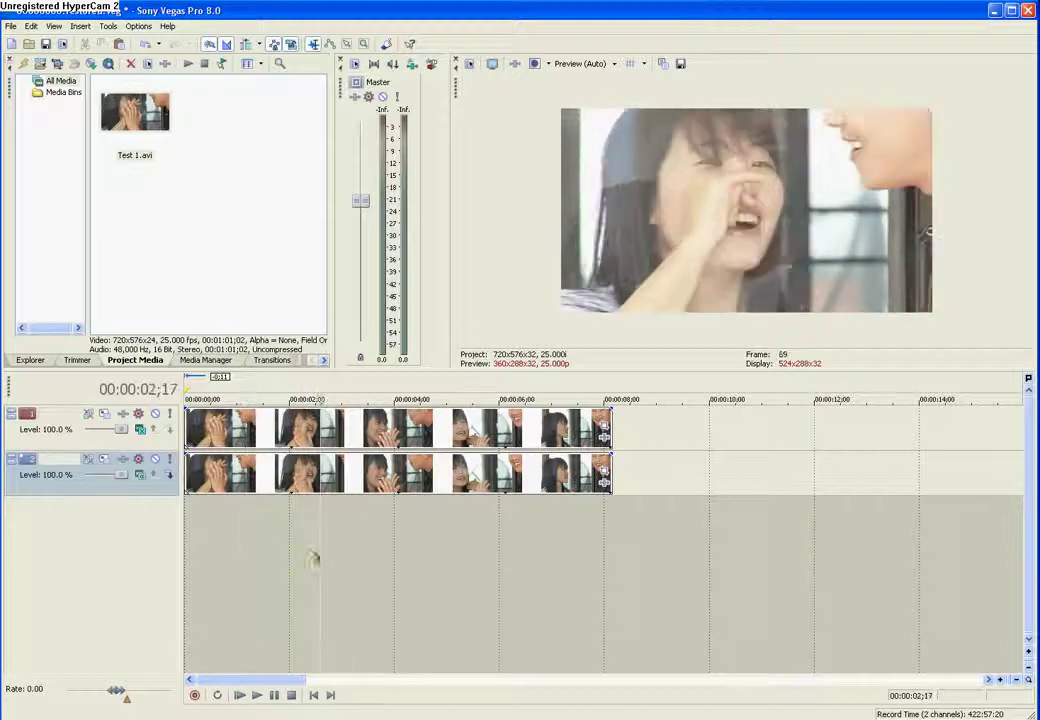
click(306, 555)
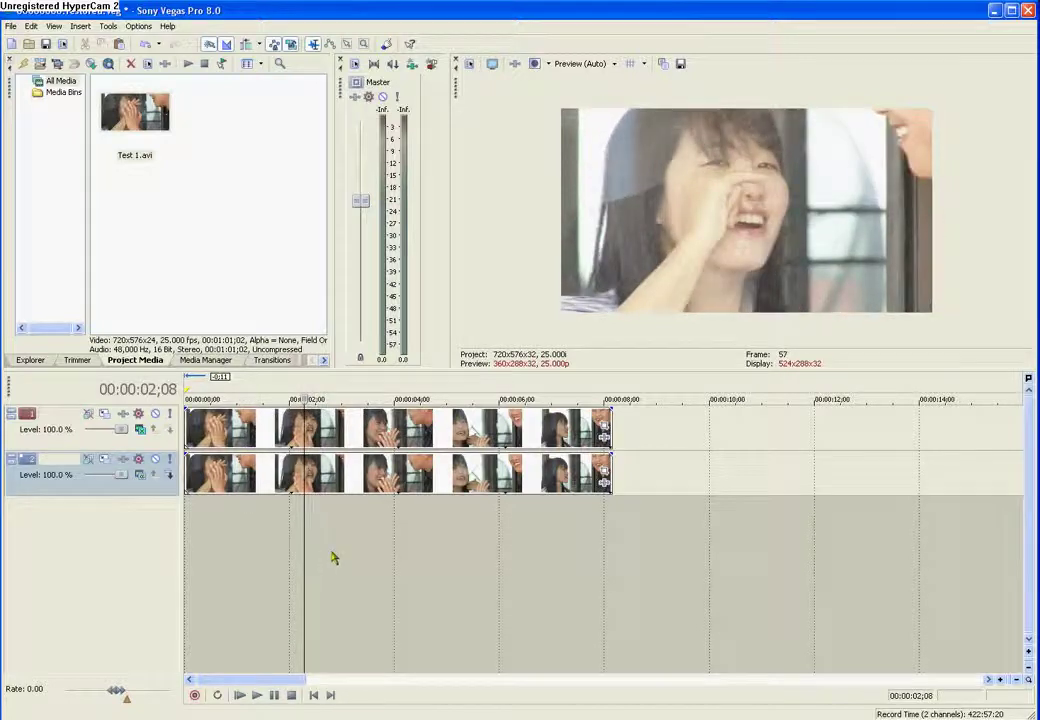
click(338, 559)
click(351, 560)
click(382, 561)
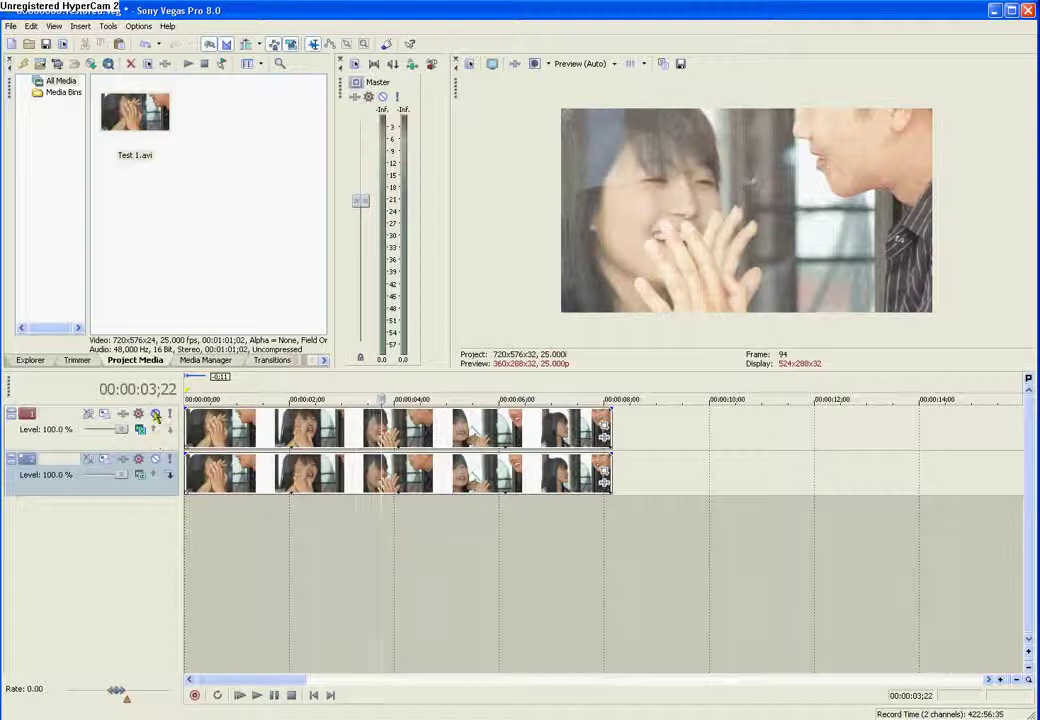
Mute and unmute the upper track to compare the picture, and check that track's compositing mode.
click(156, 414)
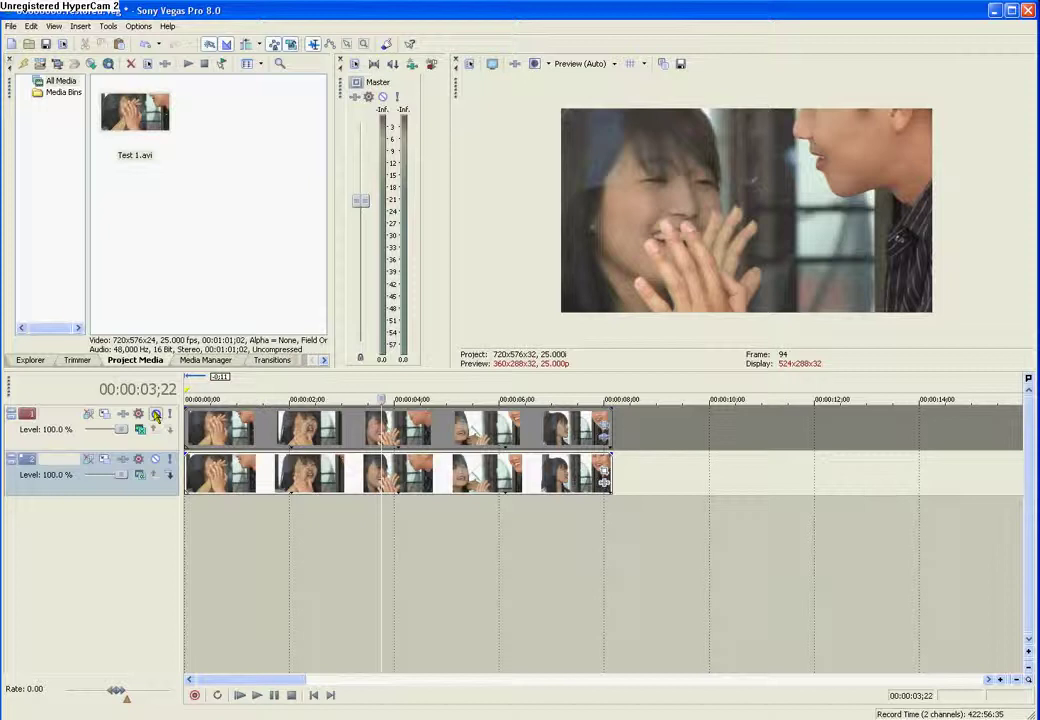
click(156, 414)
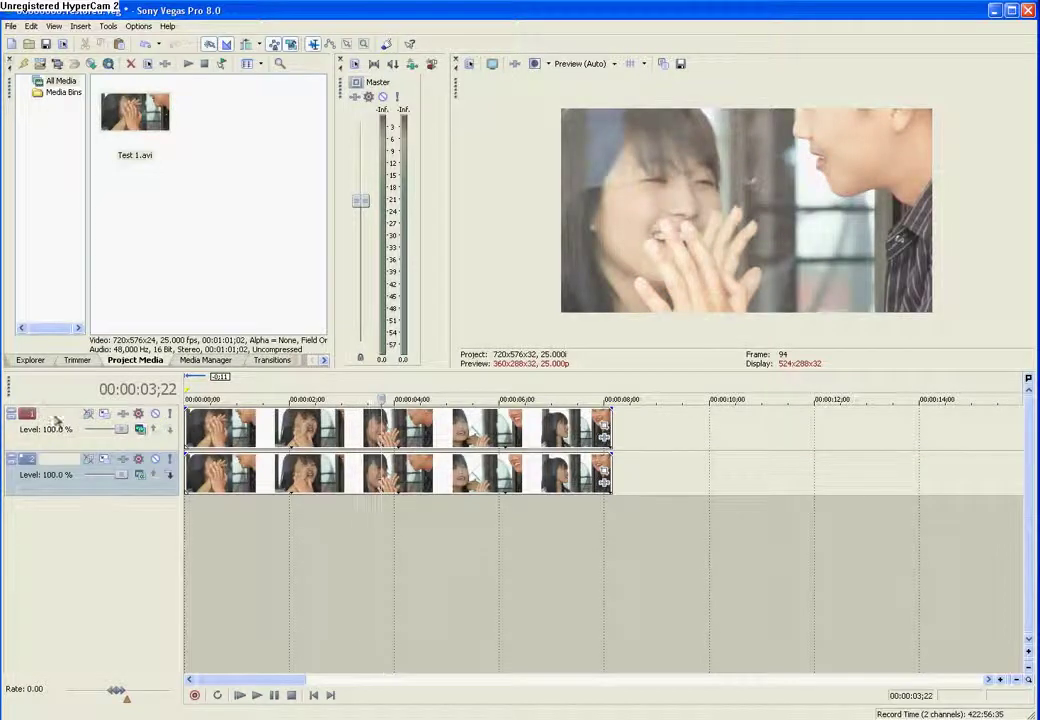
click(140, 429)
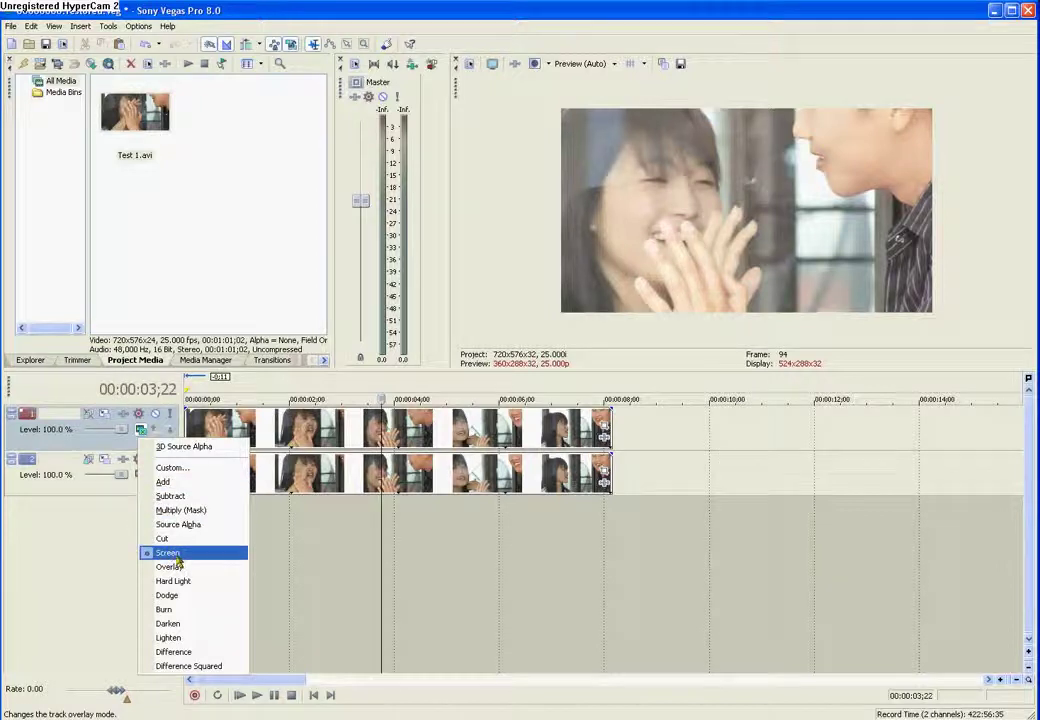
click(379, 542)
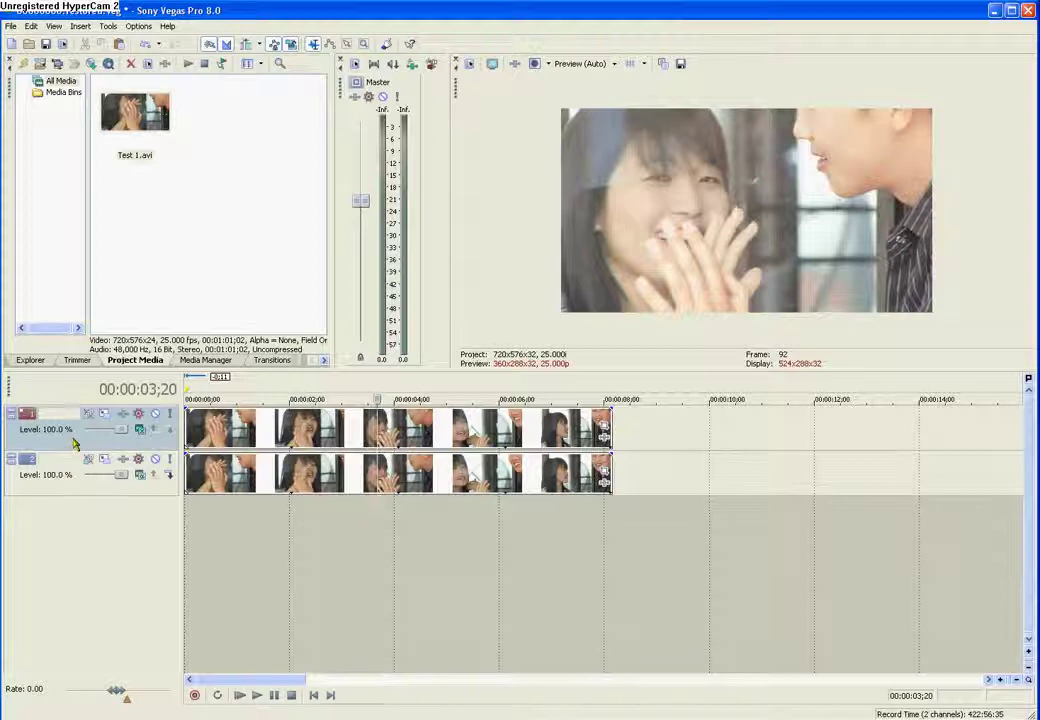
Insert a new video track above both clips and display the Media Generators.
right_click(74, 443)
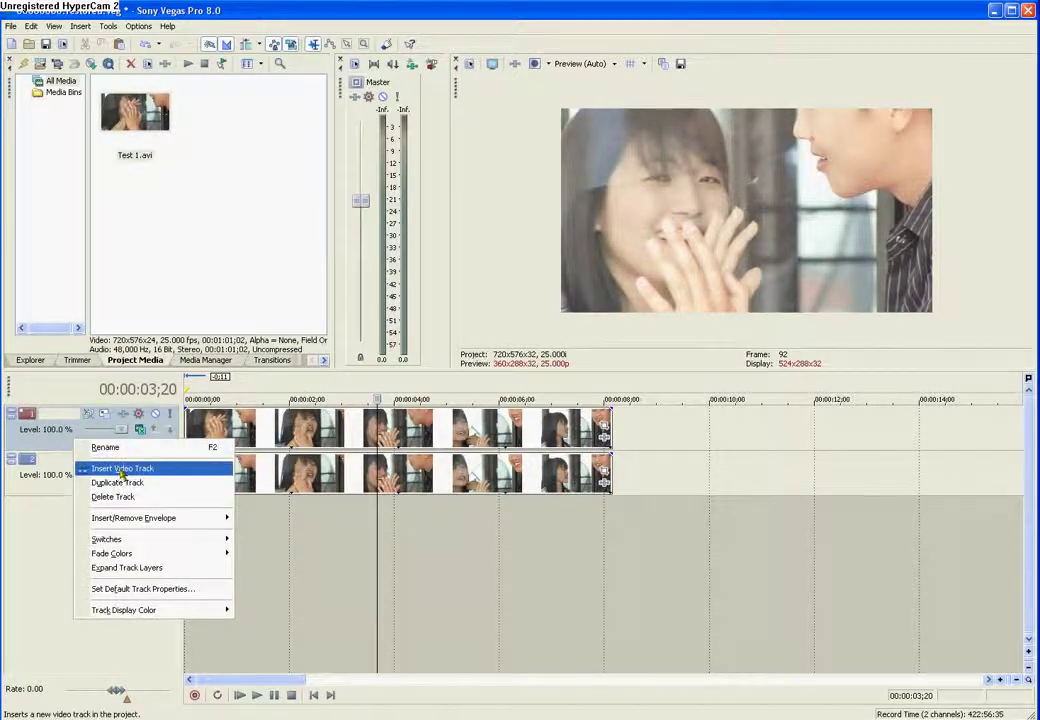
click(146, 470)
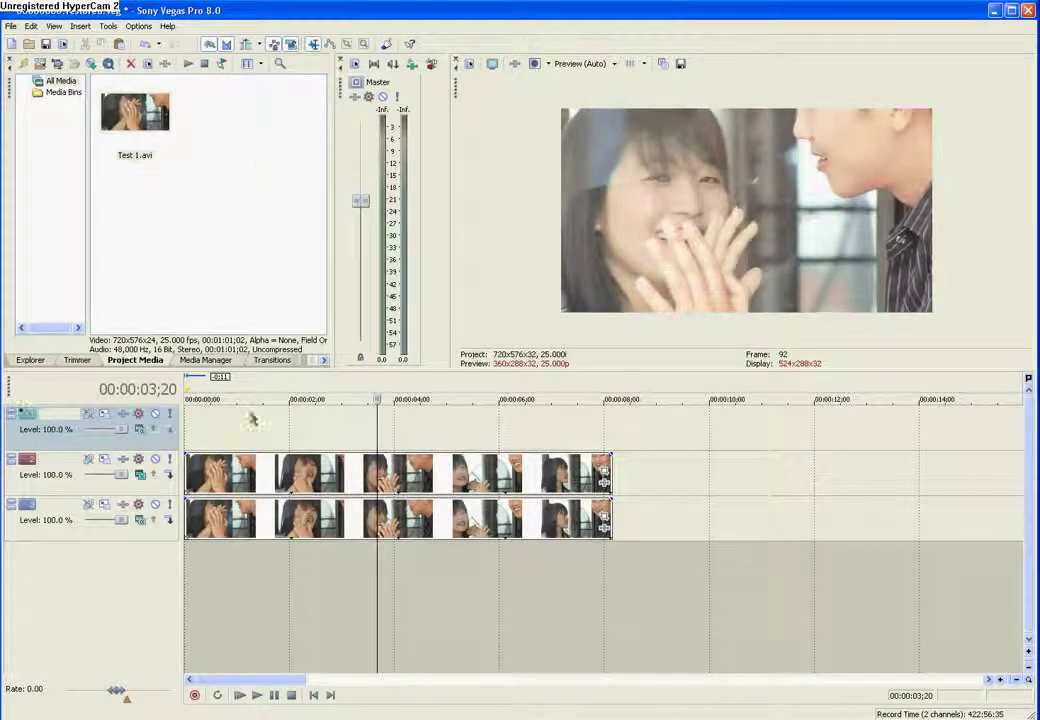
click(203, 362)
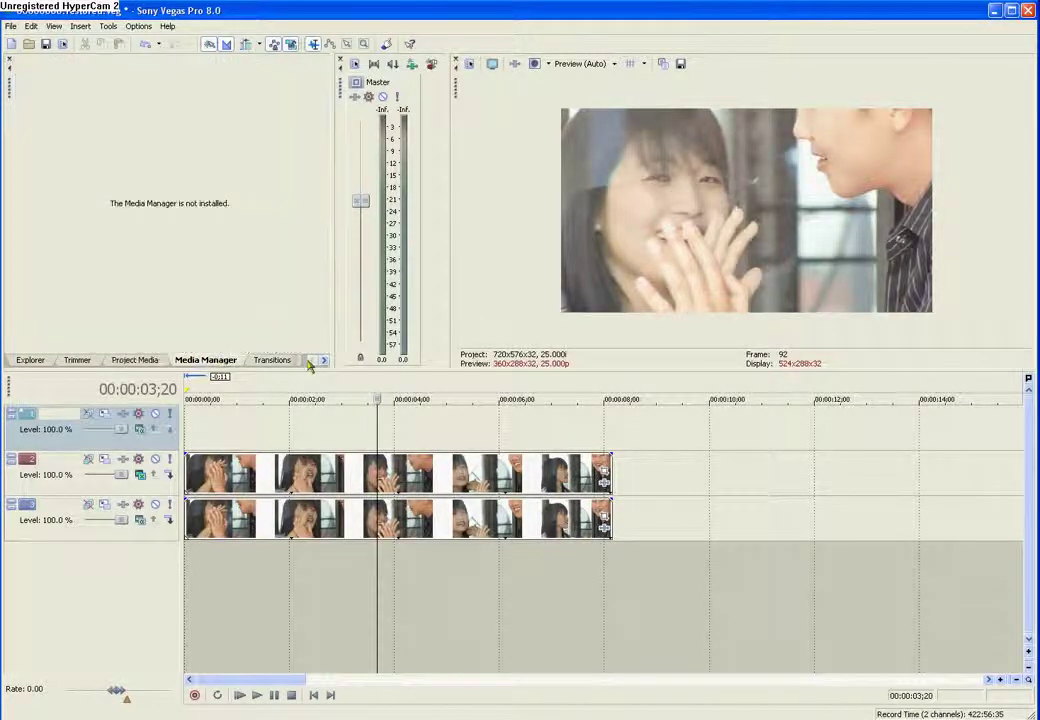
click(272, 360)
click(324, 360)
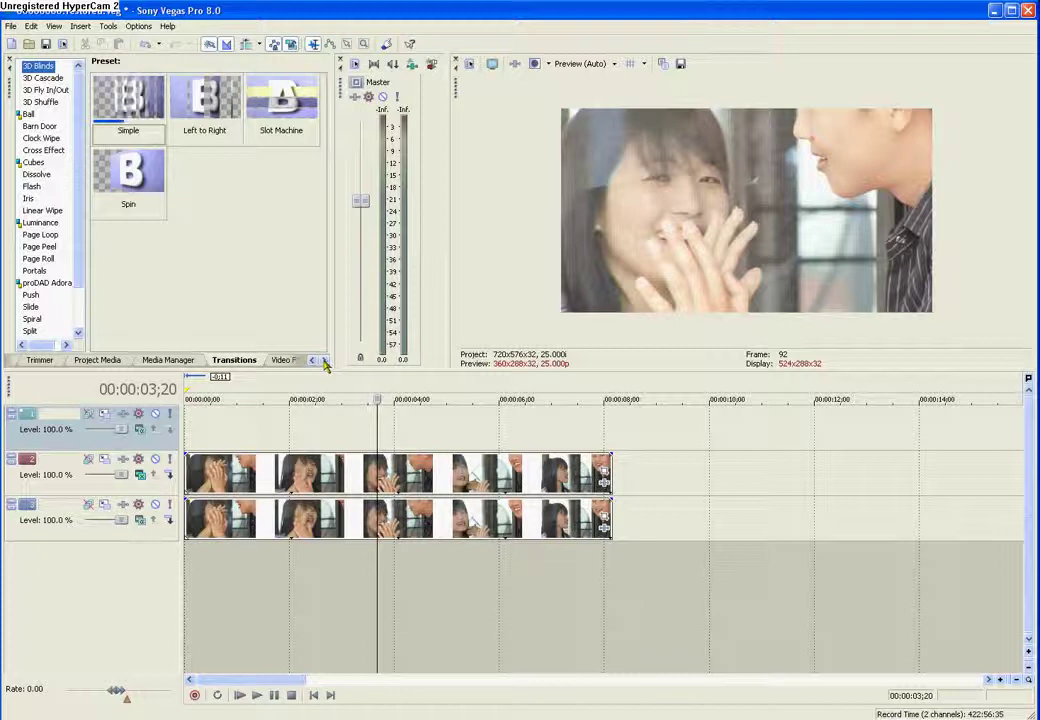
click(324, 360)
click(324, 360)
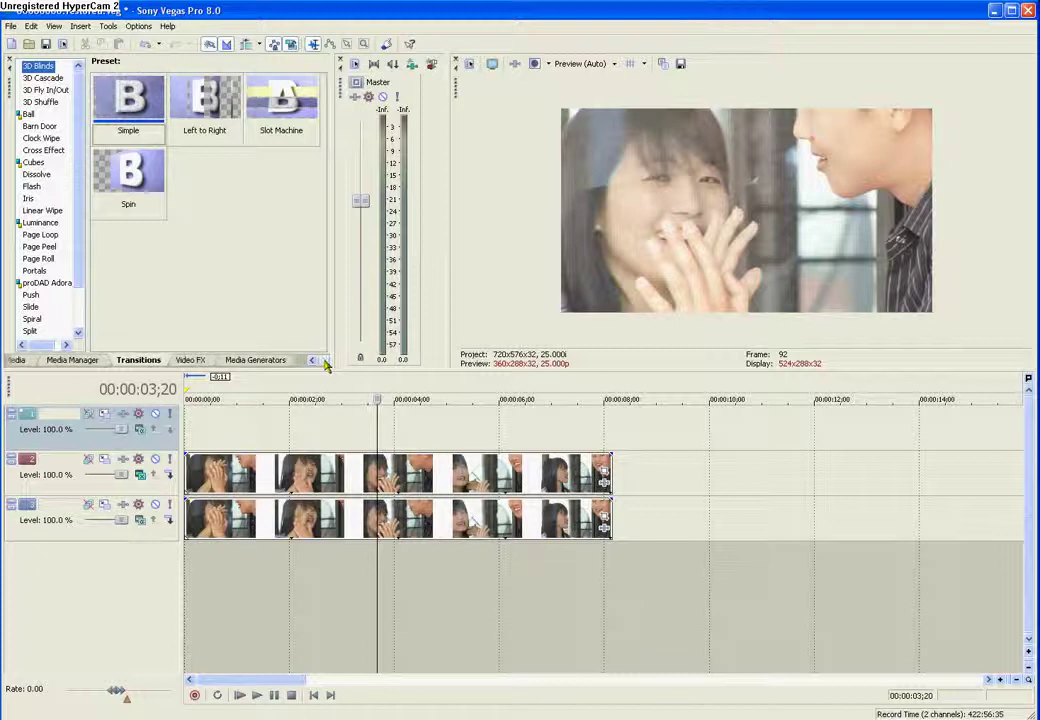
click(257, 365)
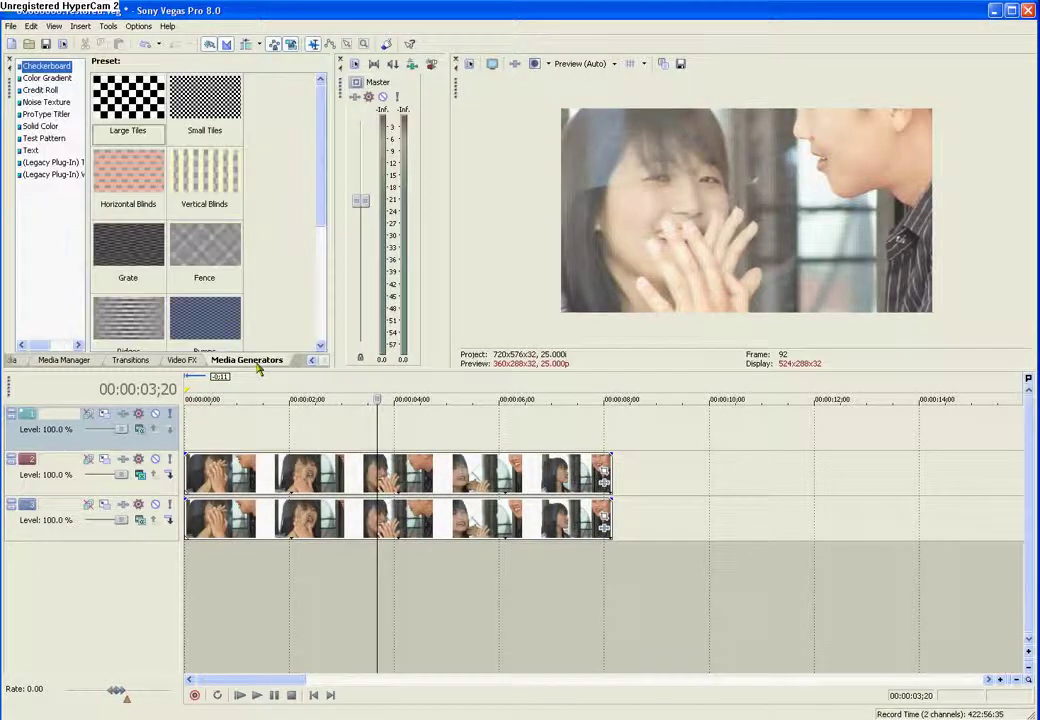
Place an Orange Solid Color event at the start of the new track and trim its end to match the clips.
click(60, 80)
mouse_move(324, 143)
mouse_down()
mouse_move(325, 308)
mouse_move(322, 145)
mouse_up()
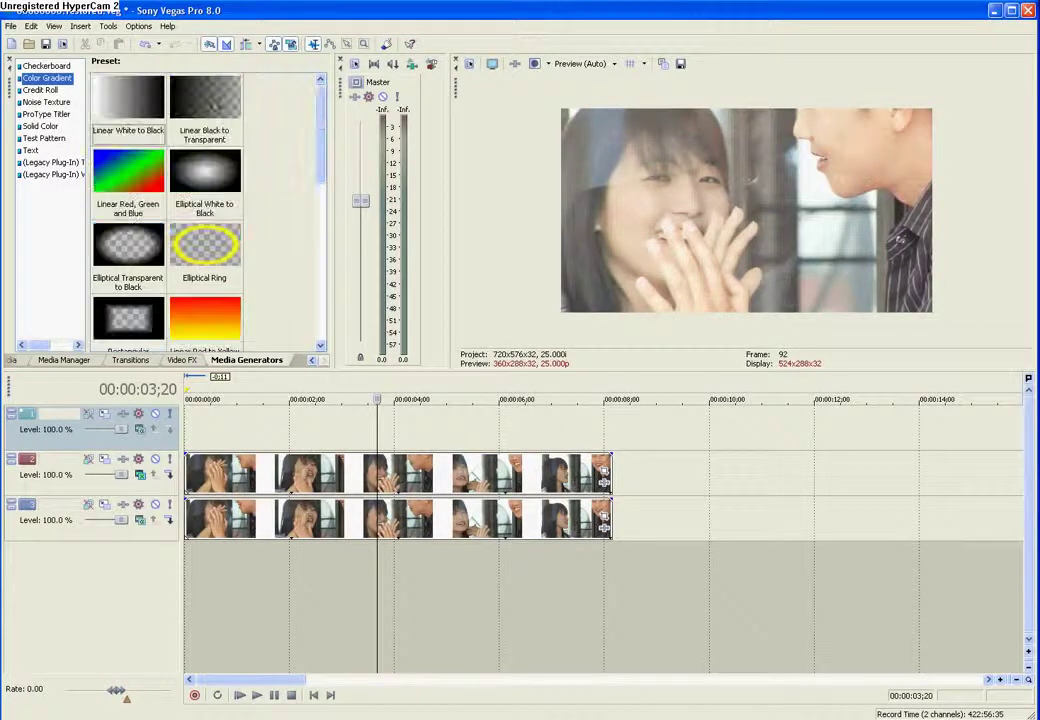
click(42, 127)
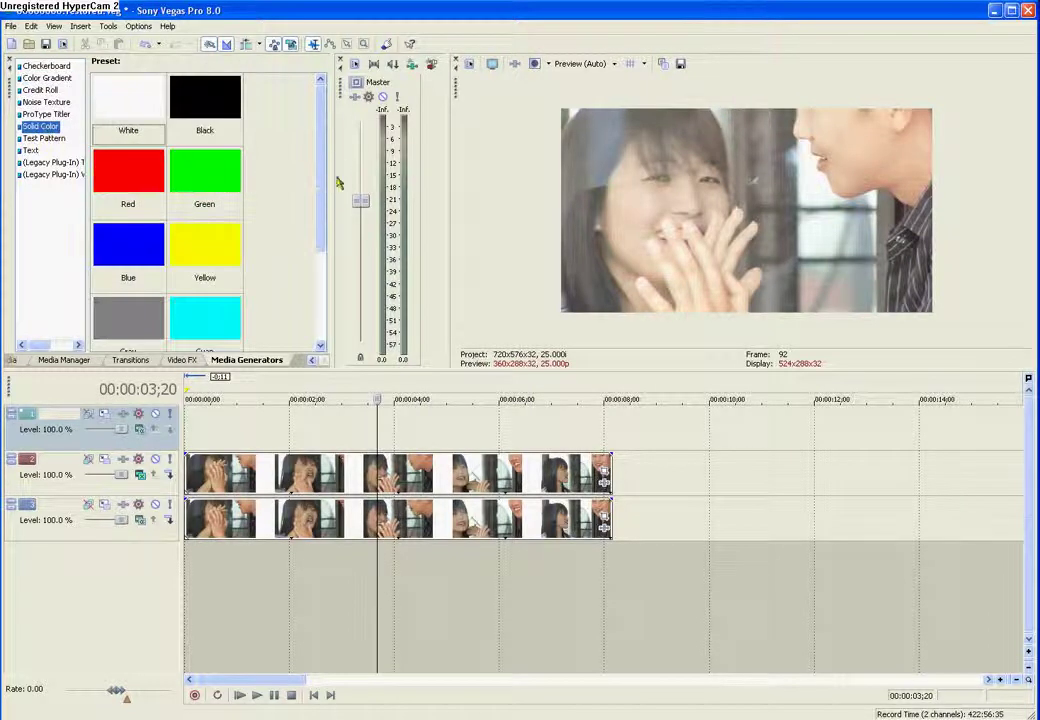
scroll(323, 167, down, 2)
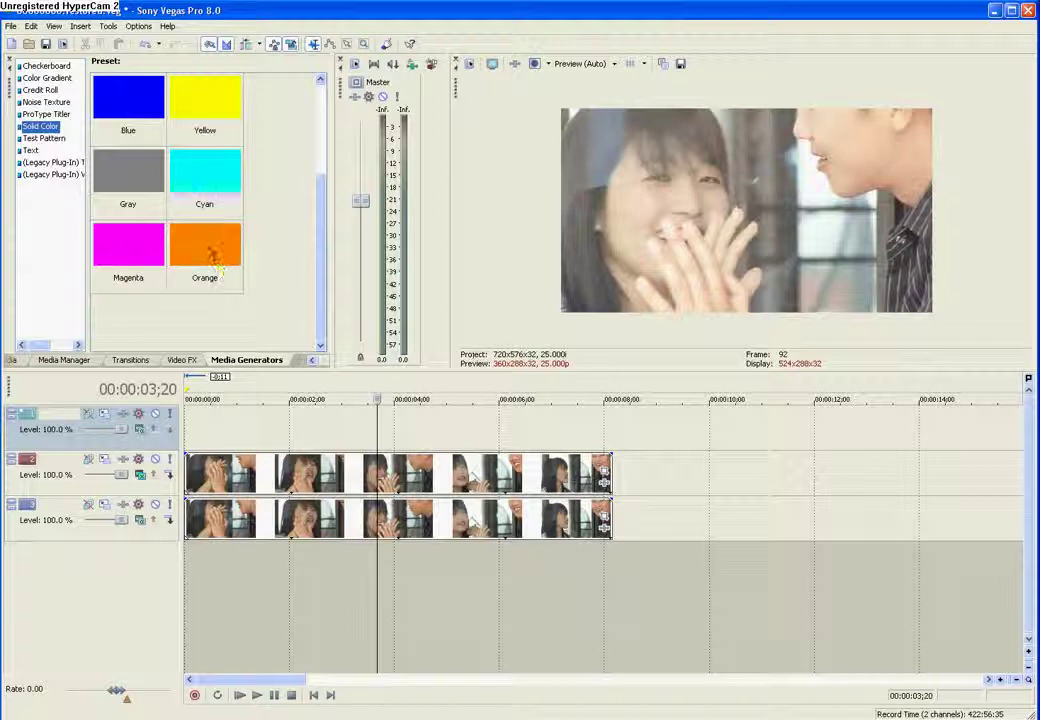
drag(212, 247, 190, 440)
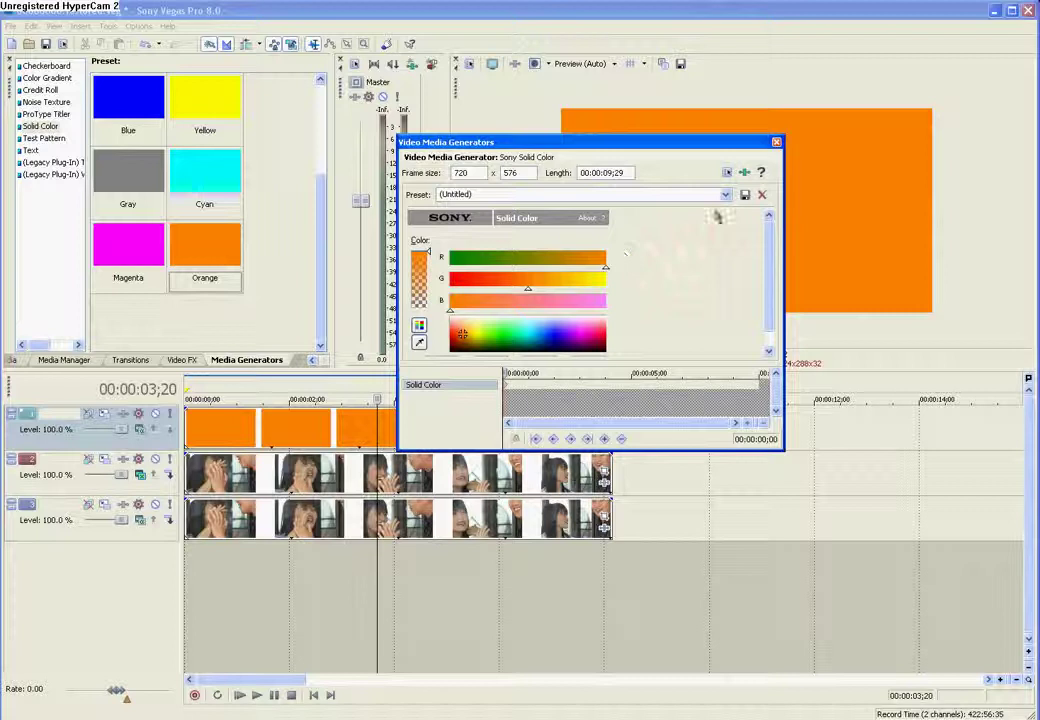
click(777, 144)
drag(708, 425, 612, 425)
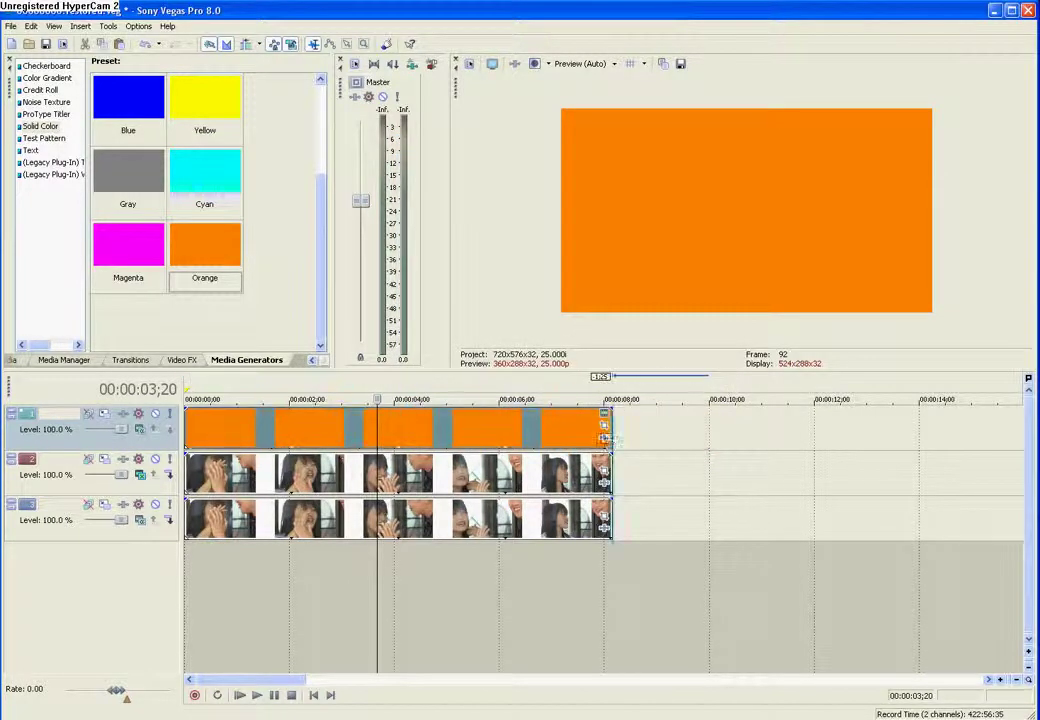
Set the orange track's compositing mode to Subtract and lower the orange event's opacity to about 32%.
click(295, 426)
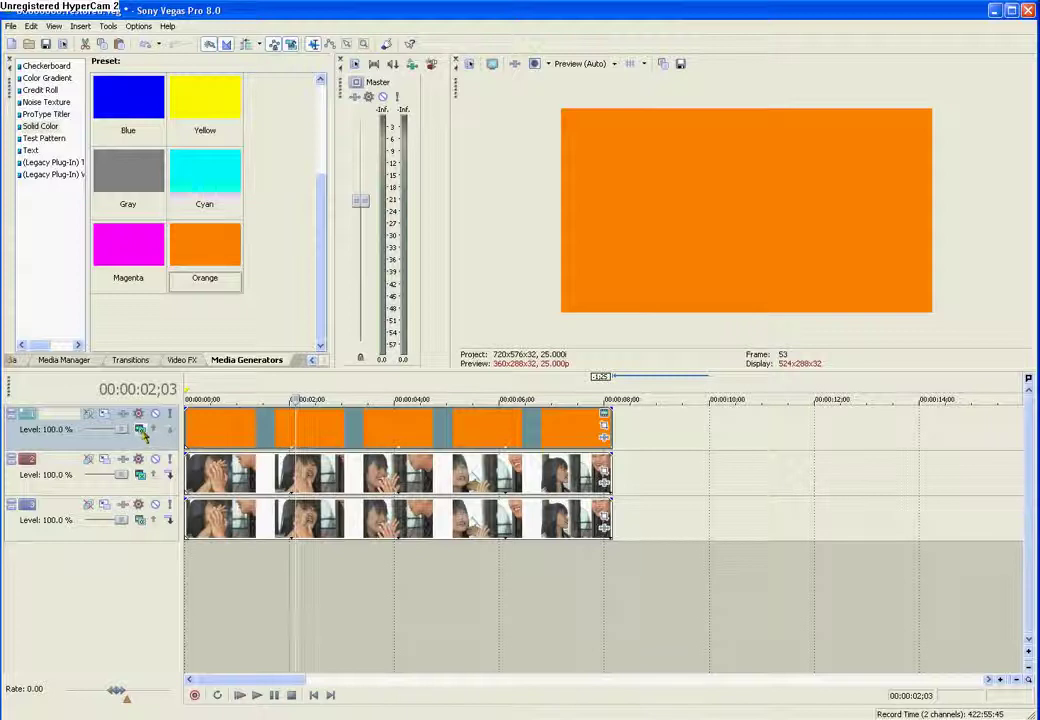
click(141, 430)
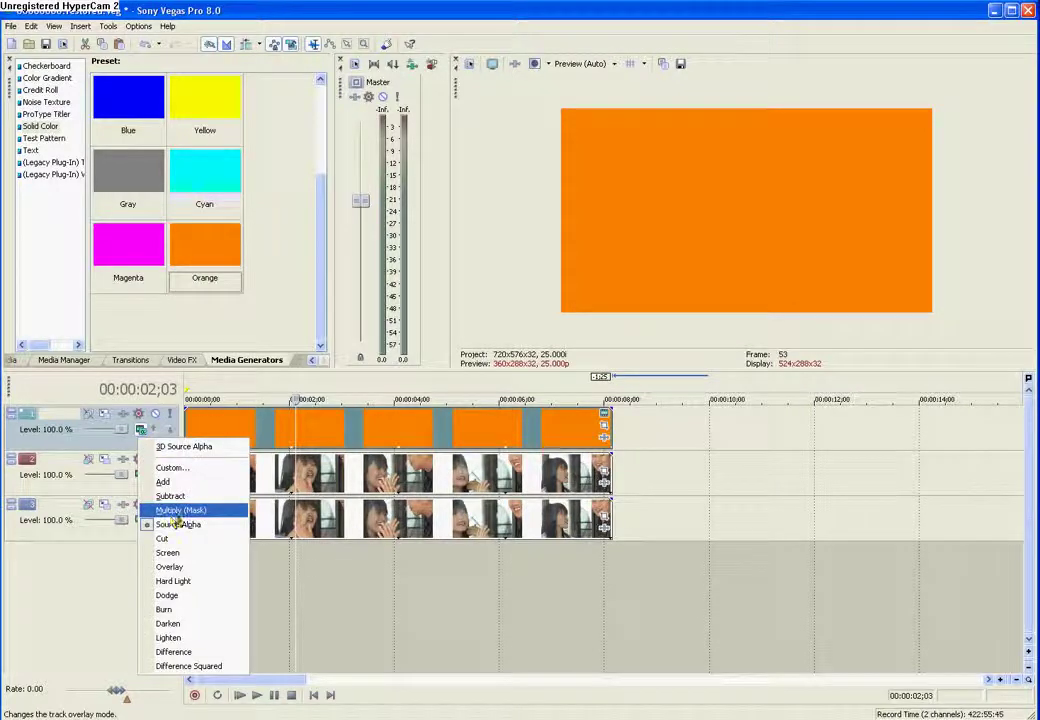
click(194, 497)
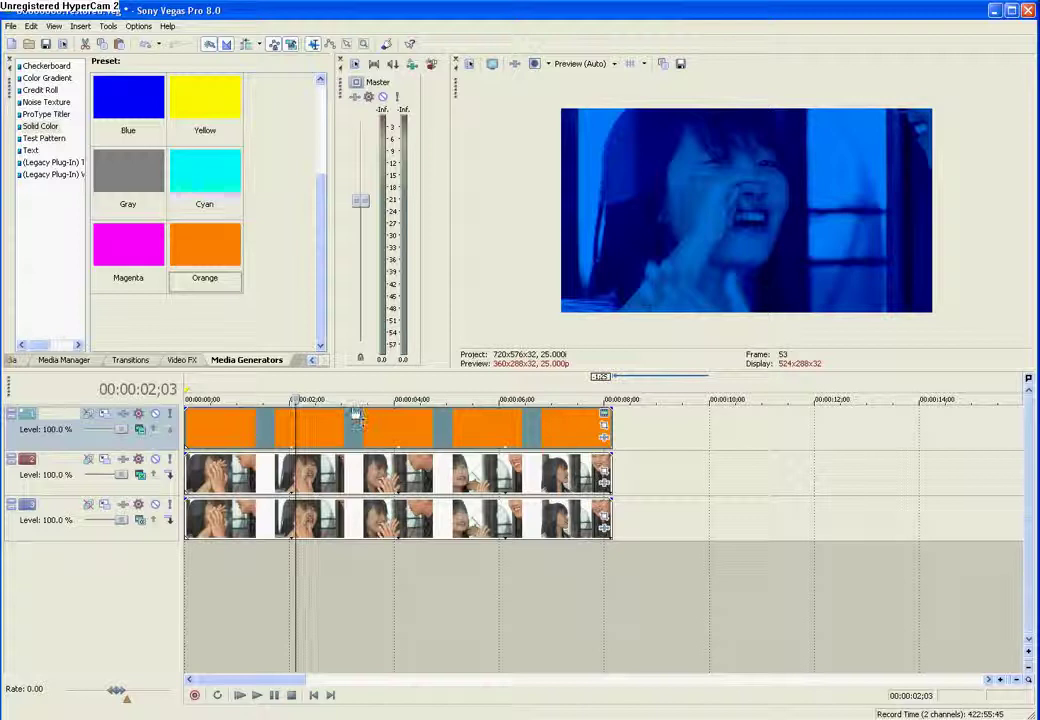
drag(357, 415, 352, 439)
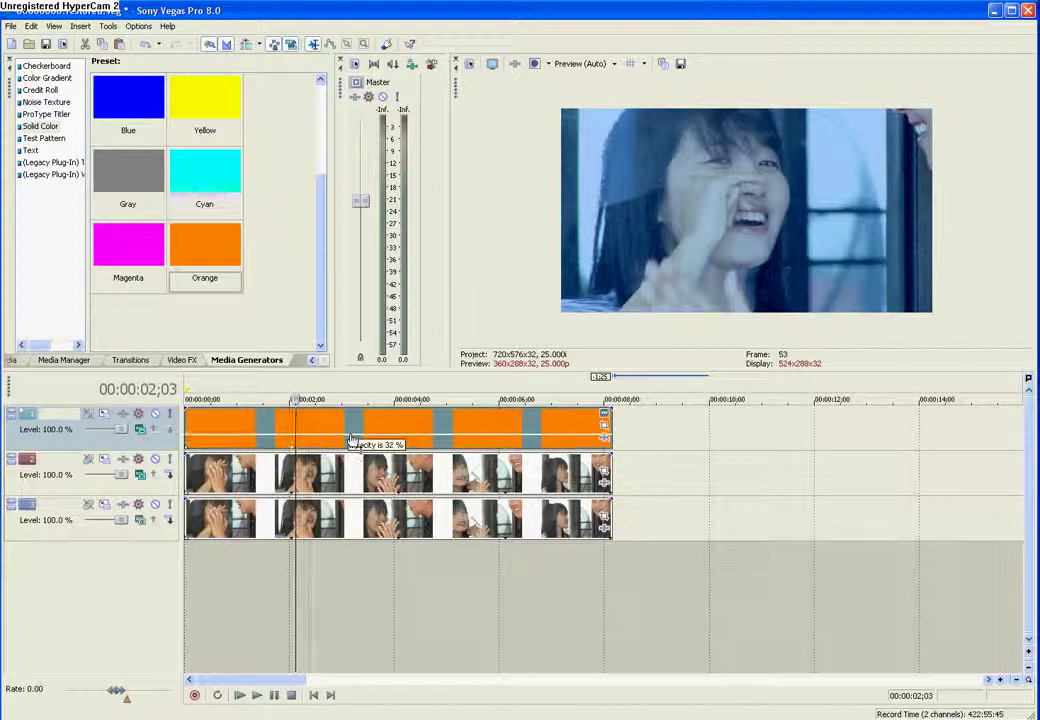
Play the blended clips from about one second, and mute and unmute the orange track to compare the picture.
click(237, 604)
key(space)
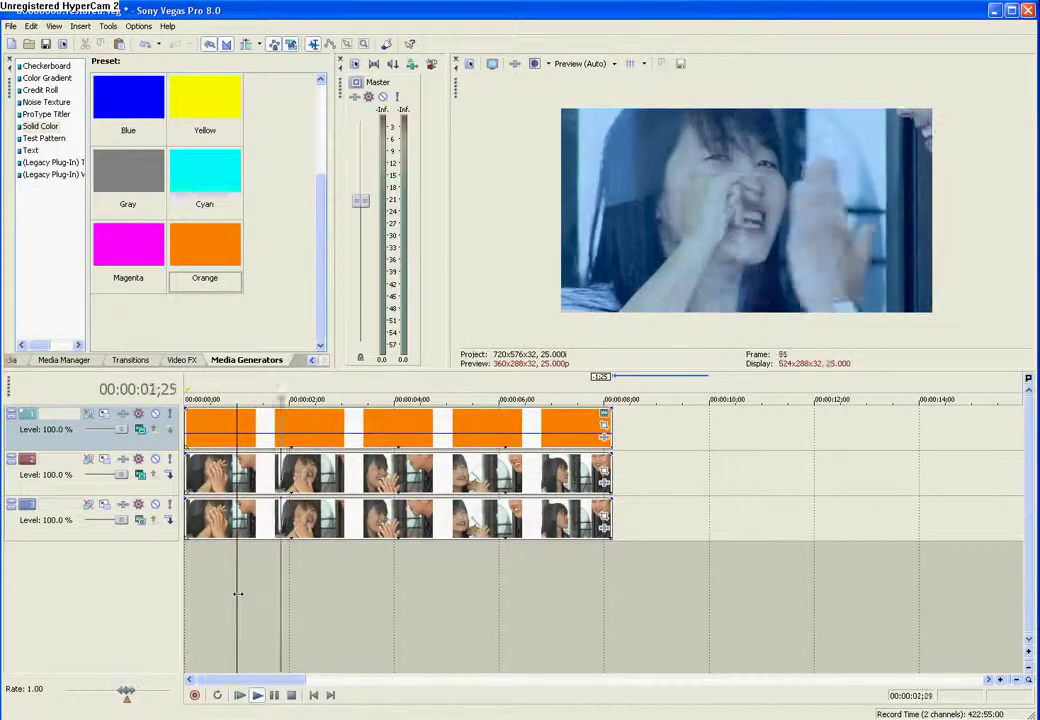
key(Return)
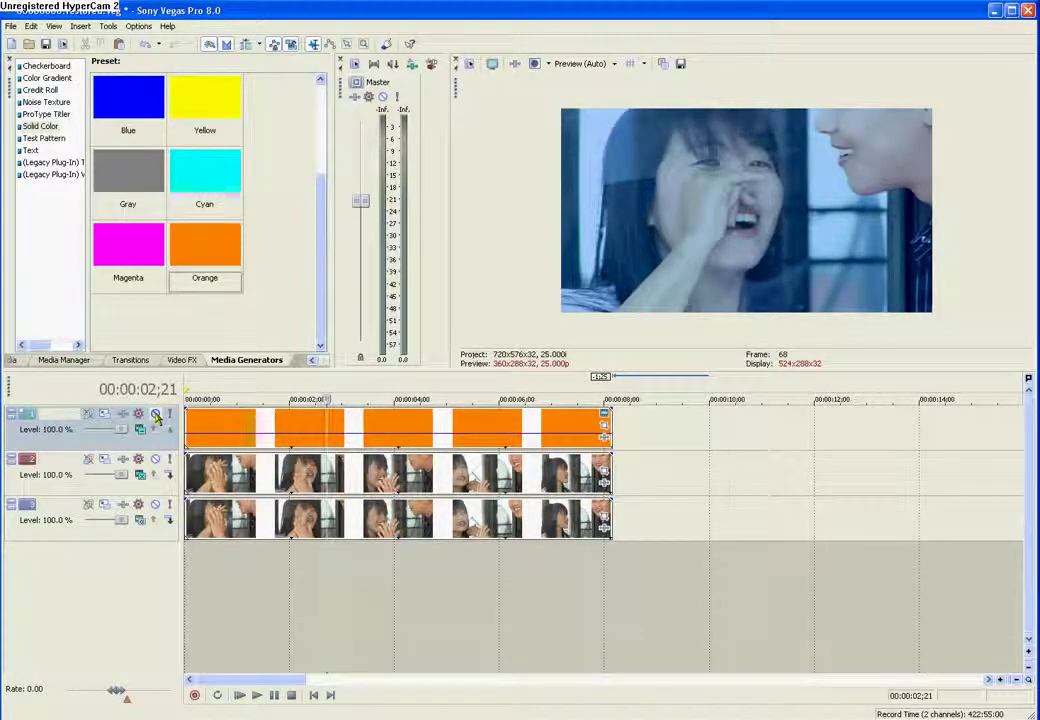
click(155, 415)
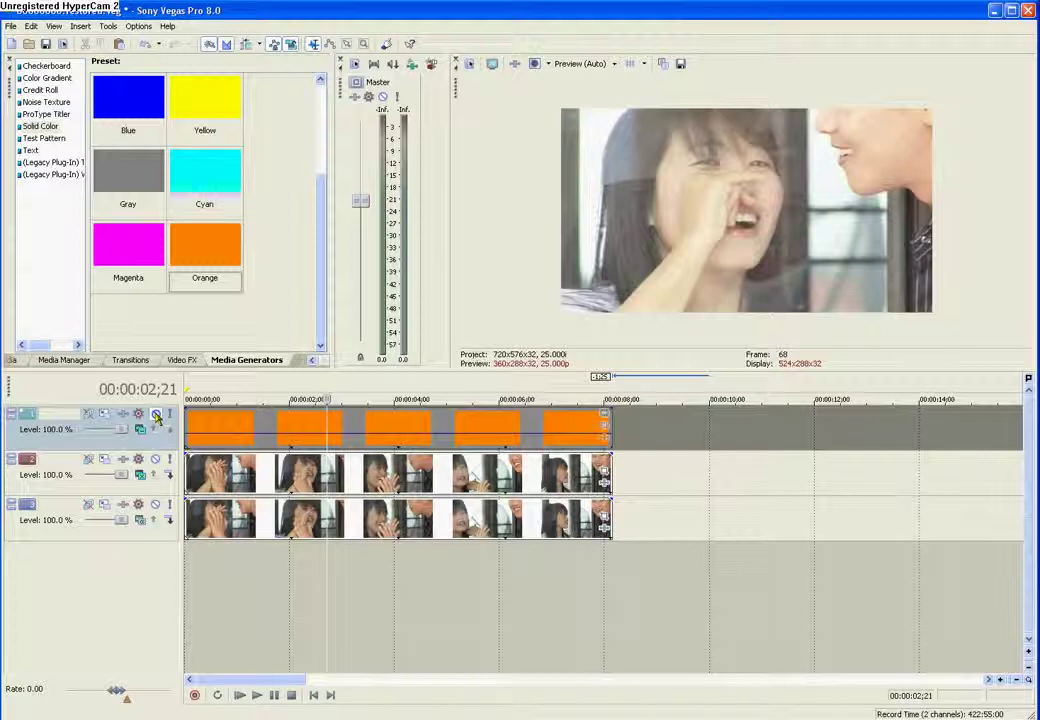
click(155, 415)
click(155, 415)
click(155, 415)
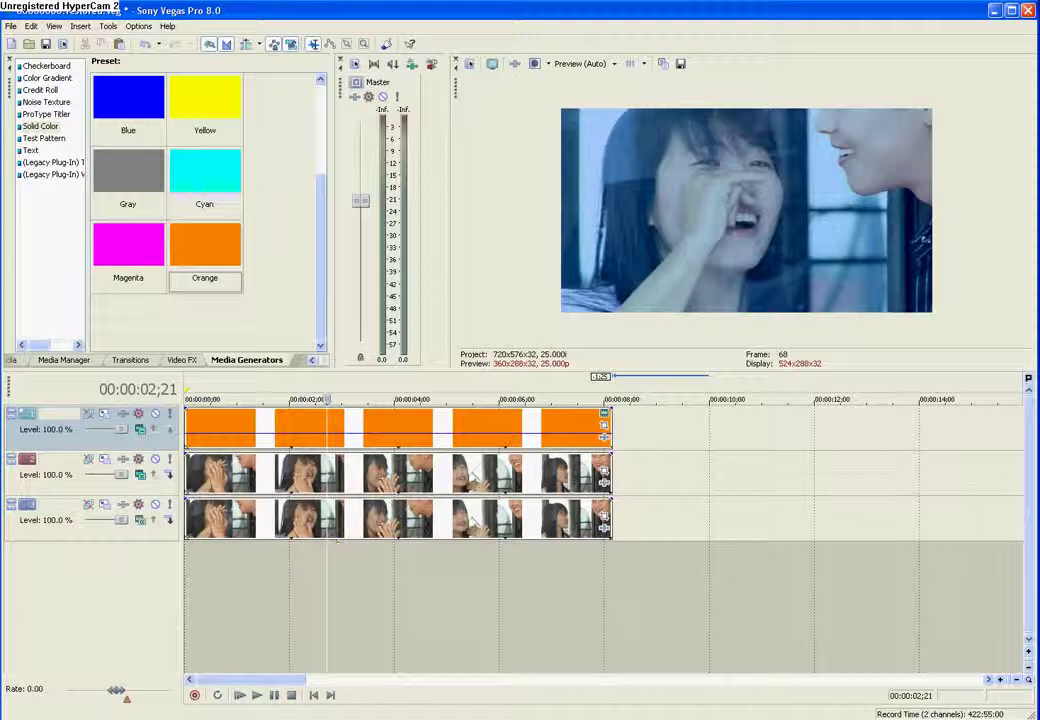
Apply the Light preset of the Smart Smoother video effect to the Test 1 clip directly below the orange event.
click(182, 362)
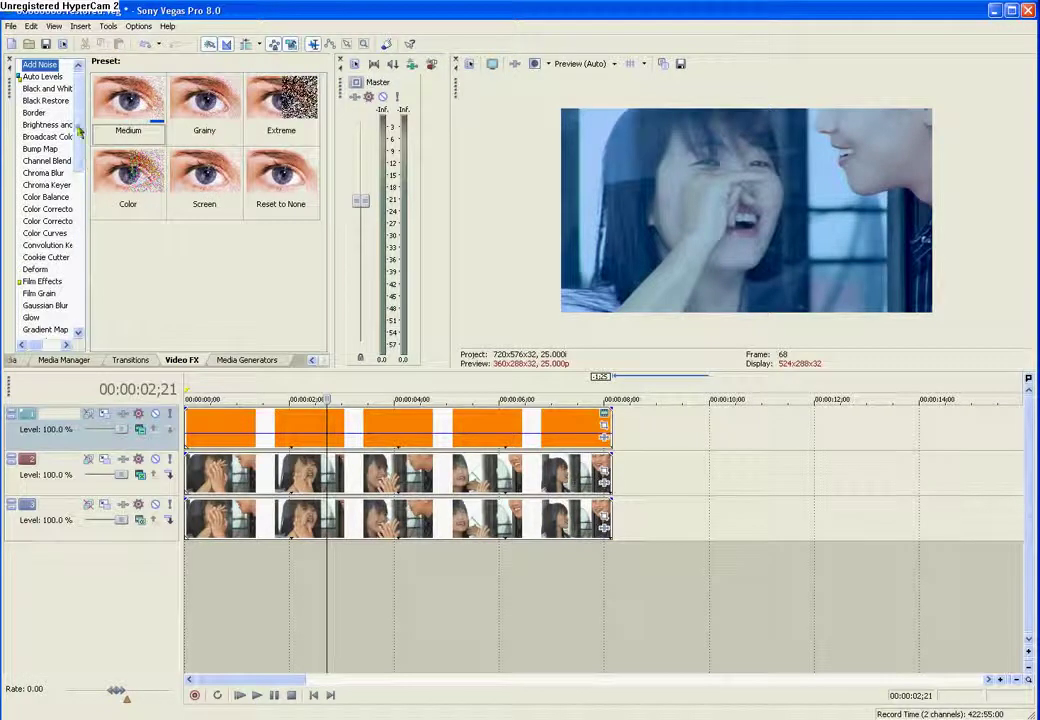
drag(78, 133, 99, 234)
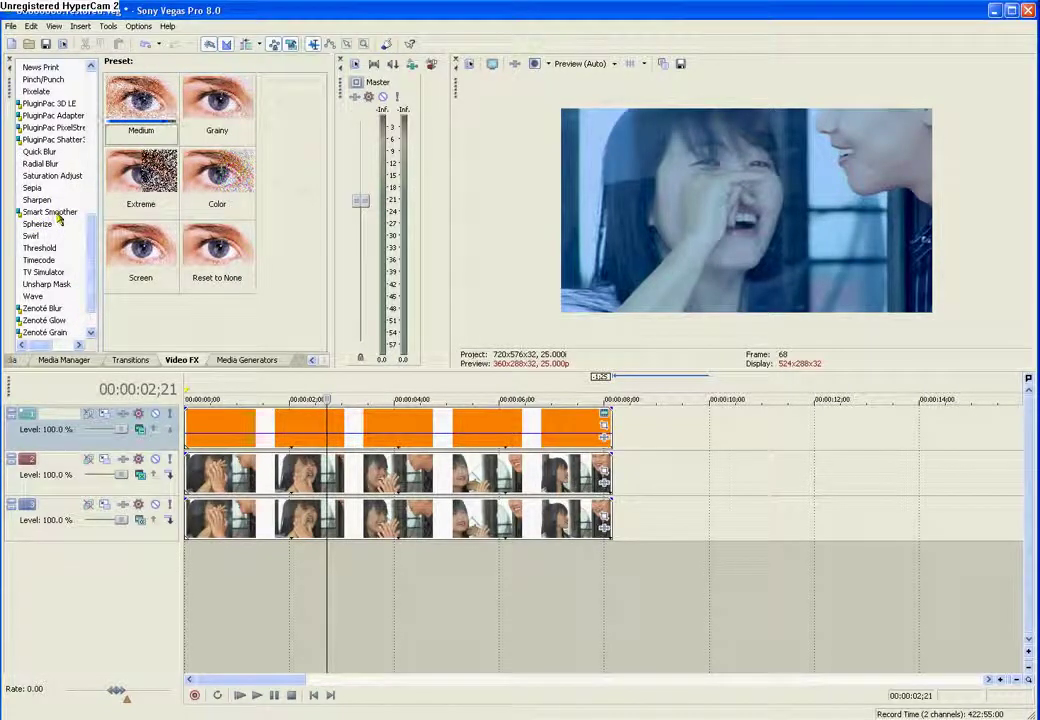
click(45, 212)
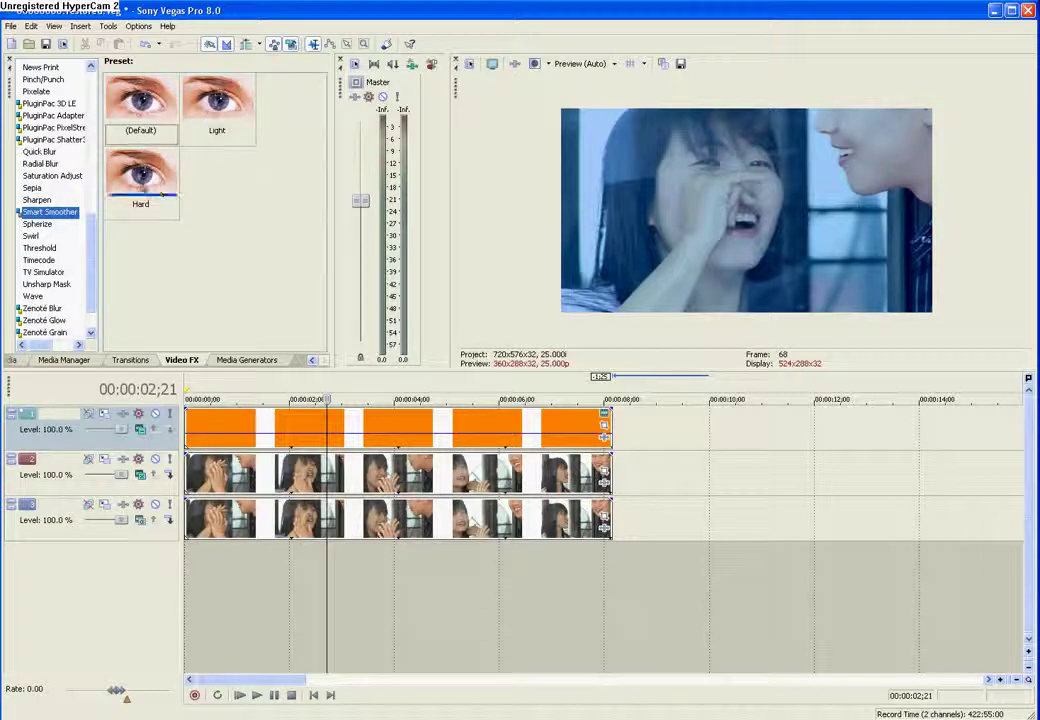
click(218, 97)
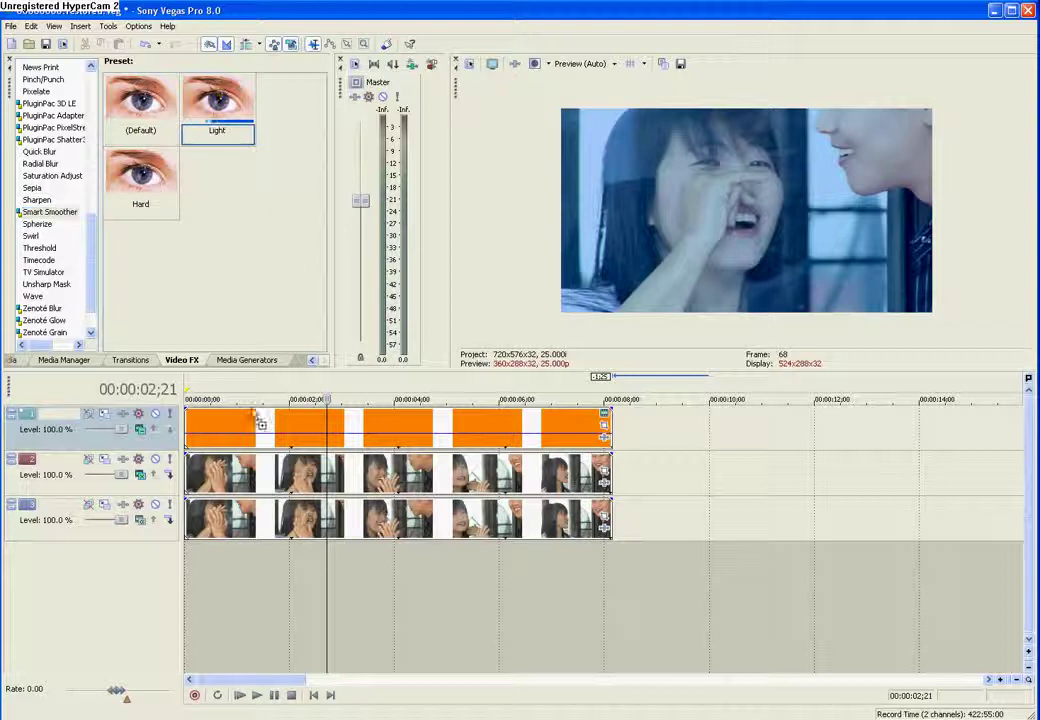
drag(100, 480, 260, 480)
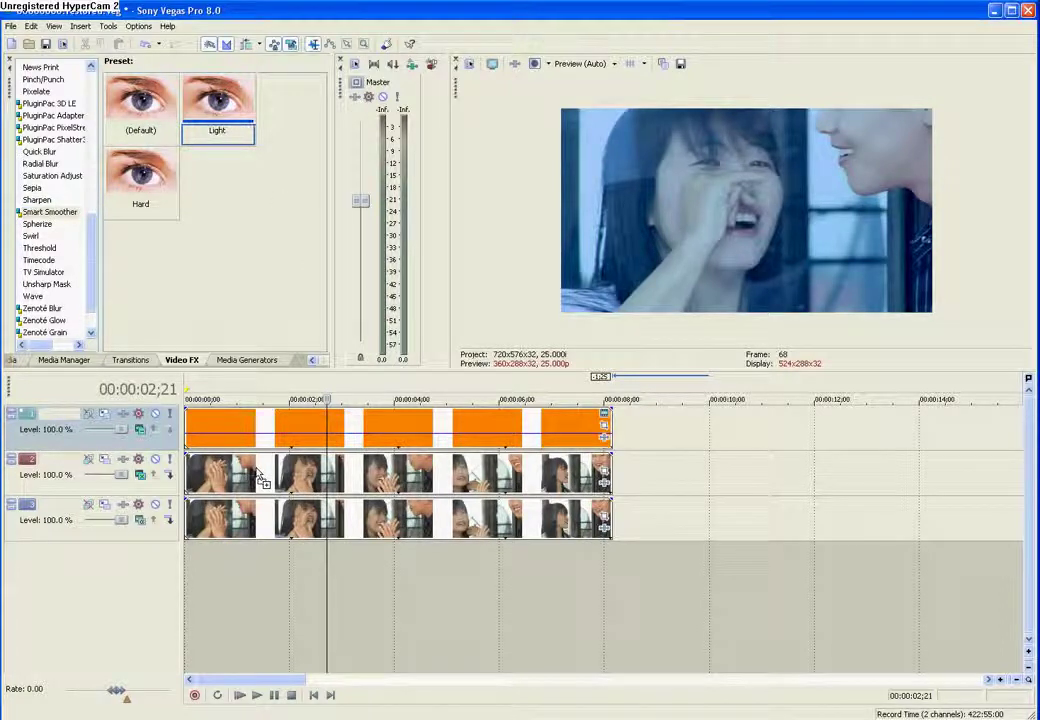
drag(260, 480, 259, 478)
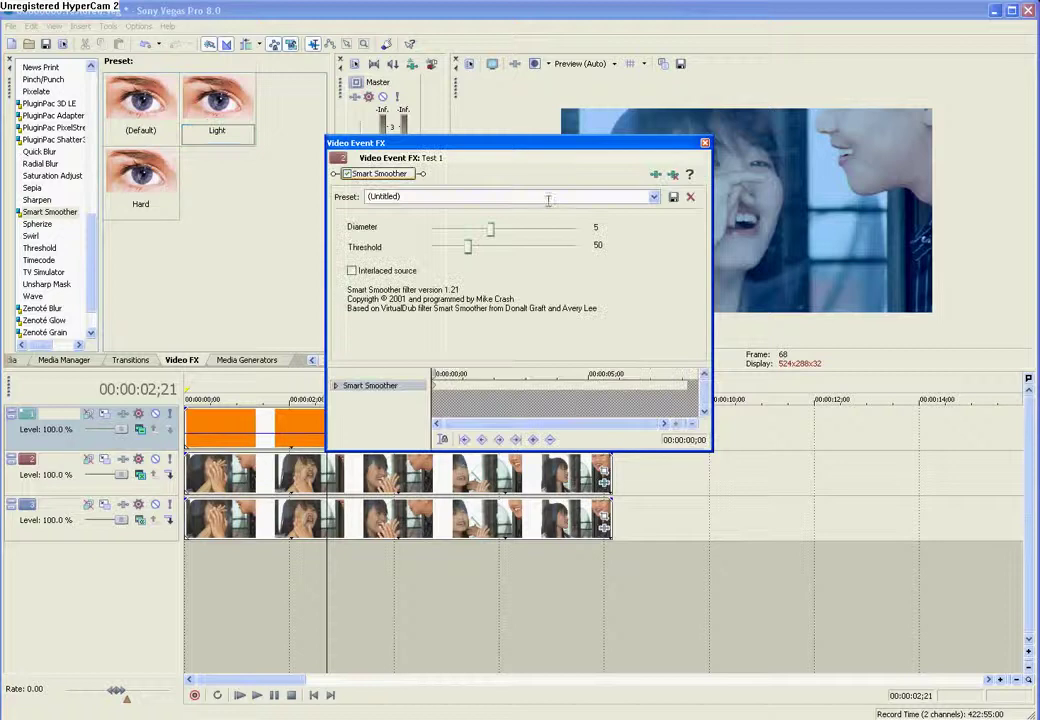
Set Smart Smoother's Diameter to 11 and Threshold to 200, compare it bypassed and enabled, and close its settings.
drag(562, 145, 401, 173)
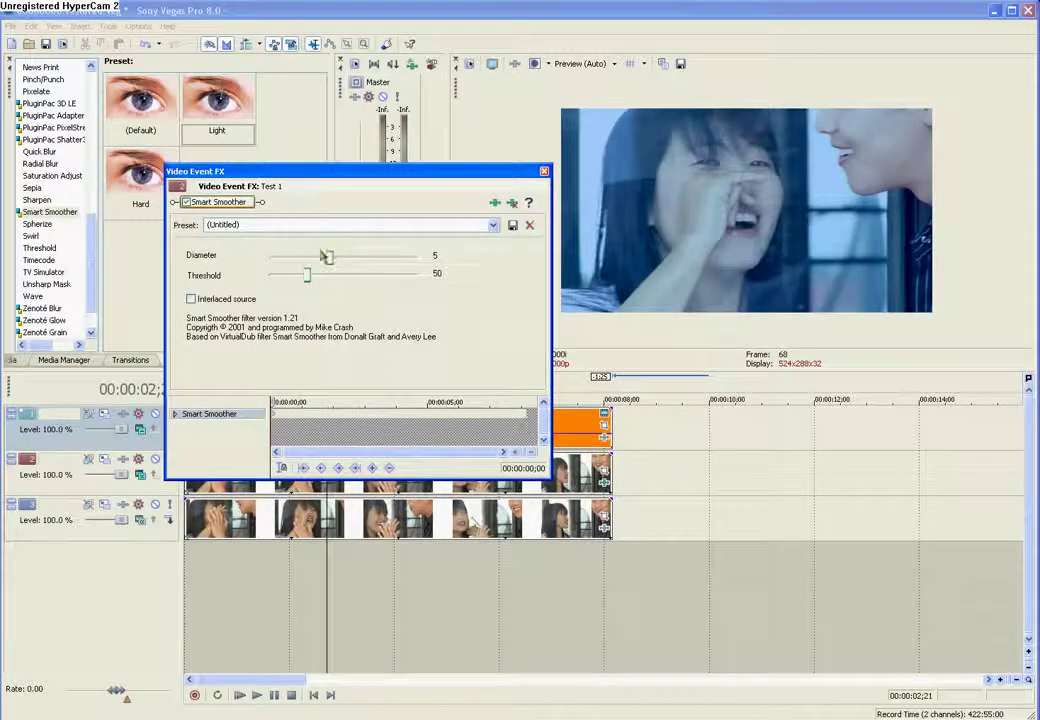
click(186, 202)
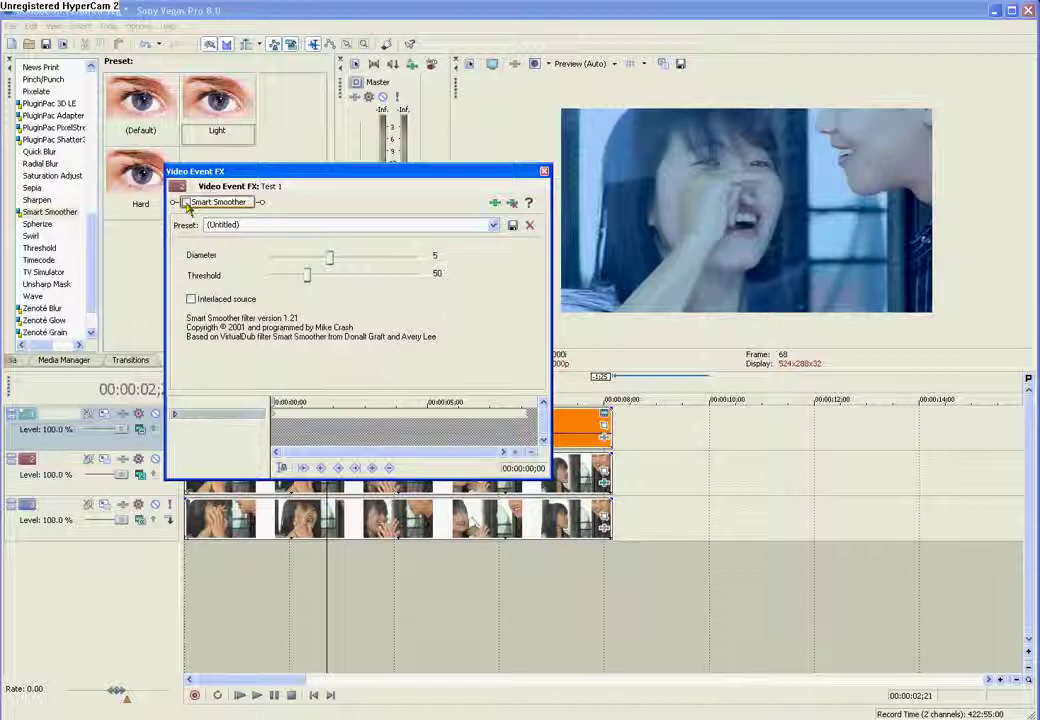
click(186, 202)
drag(331, 261, 415, 258)
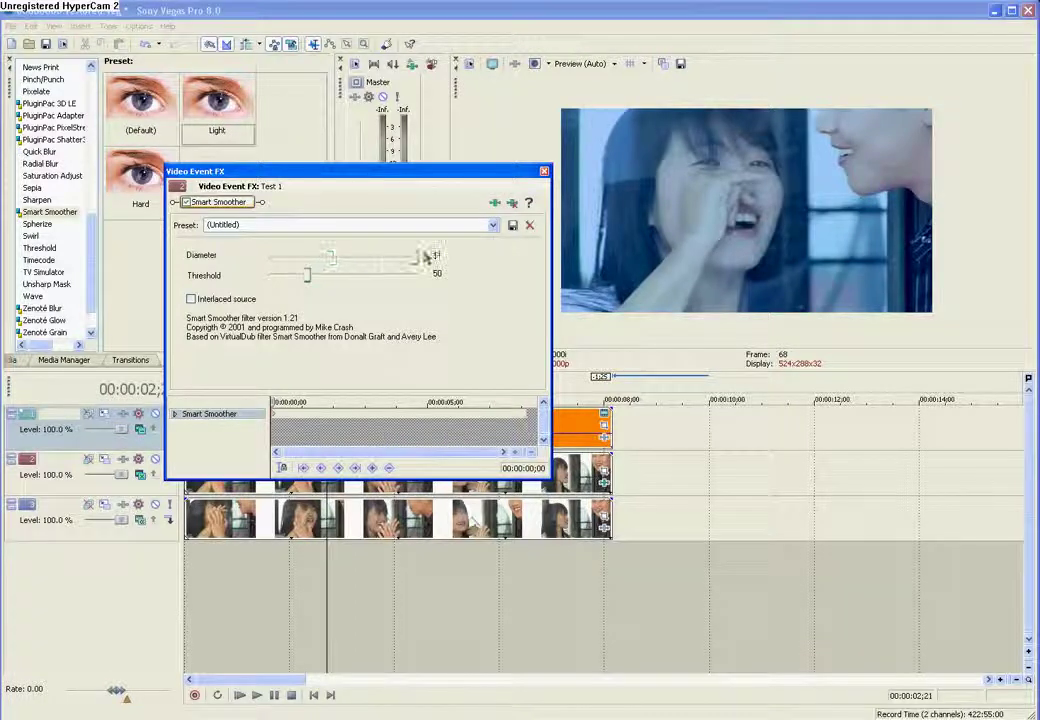
drag(307, 275, 457, 272)
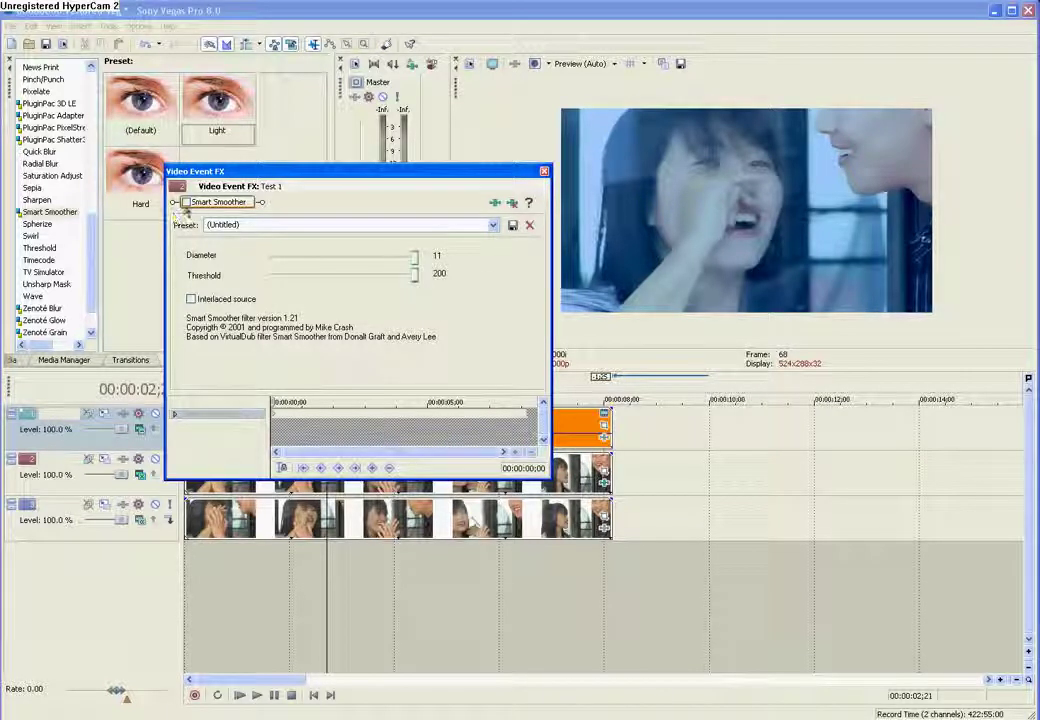
click(186, 203)
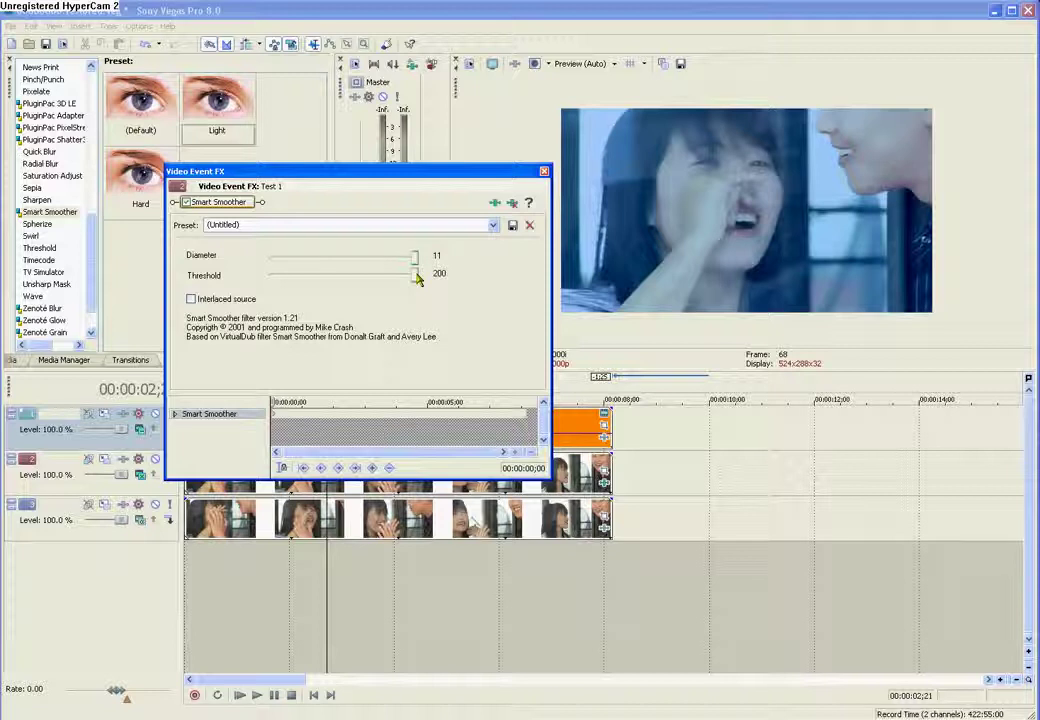
mouse_move(414, 275)
mouse_down()
mouse_move(323, 290)
mouse_move(426, 287)
mouse_up()
click(545, 172)
Play the smoothed clip from about half a second to past the four-second mark.
drag(239, 583, 212, 590)
key(space)
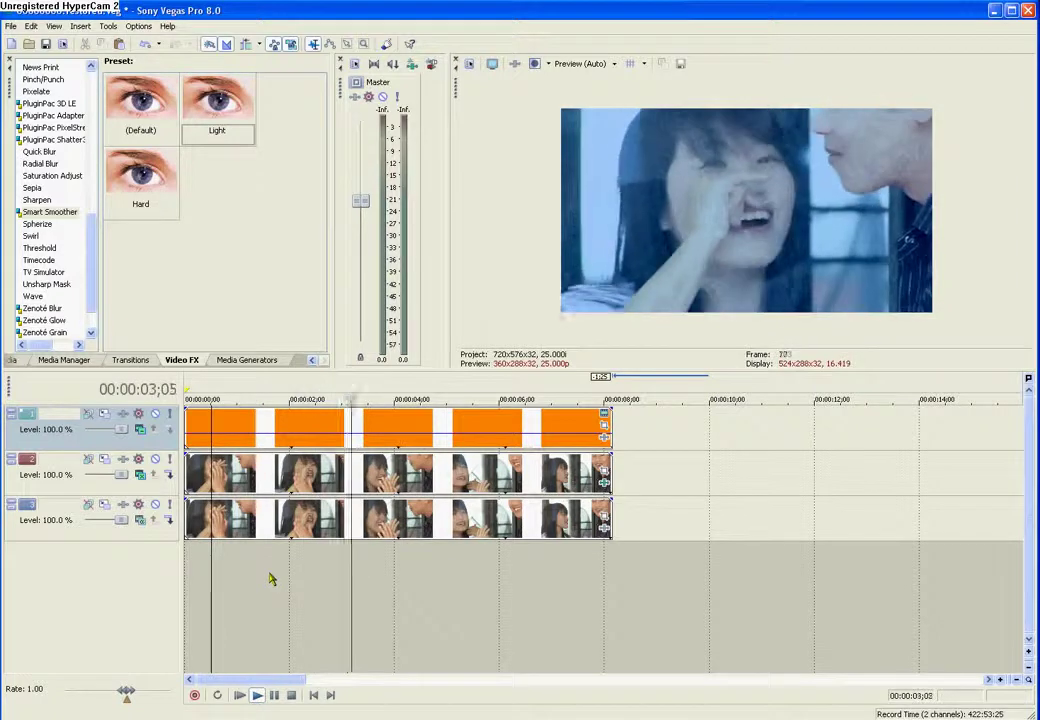
key(Return)
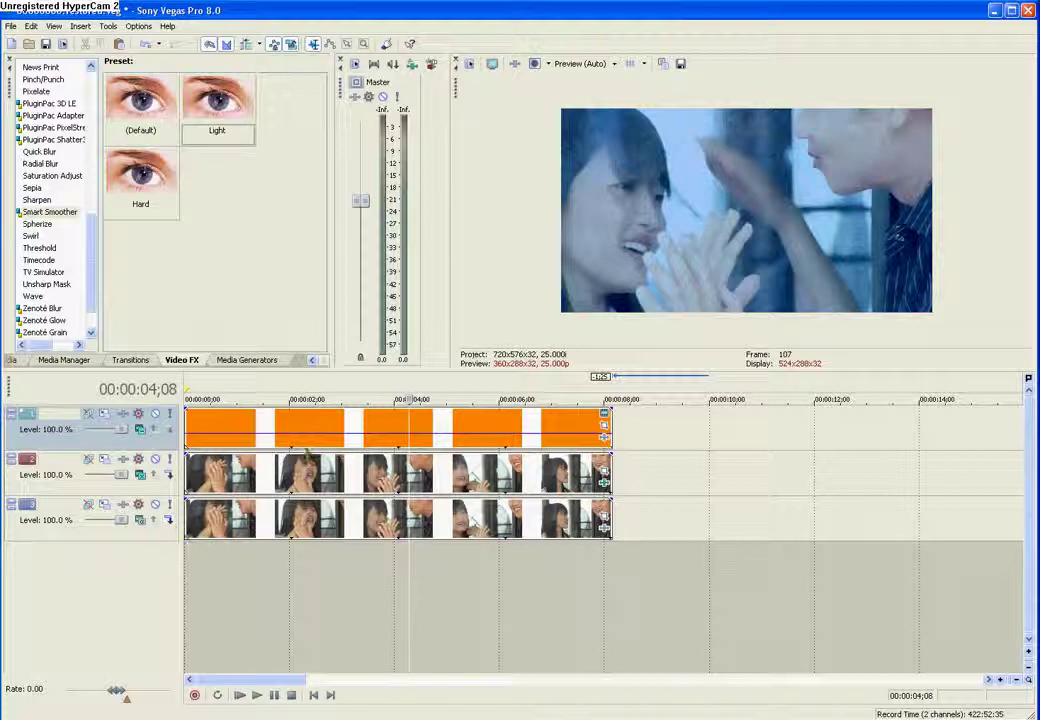
Insert a new video track above the orange track and put the playhead at about three seconds.
right_click(79, 441)
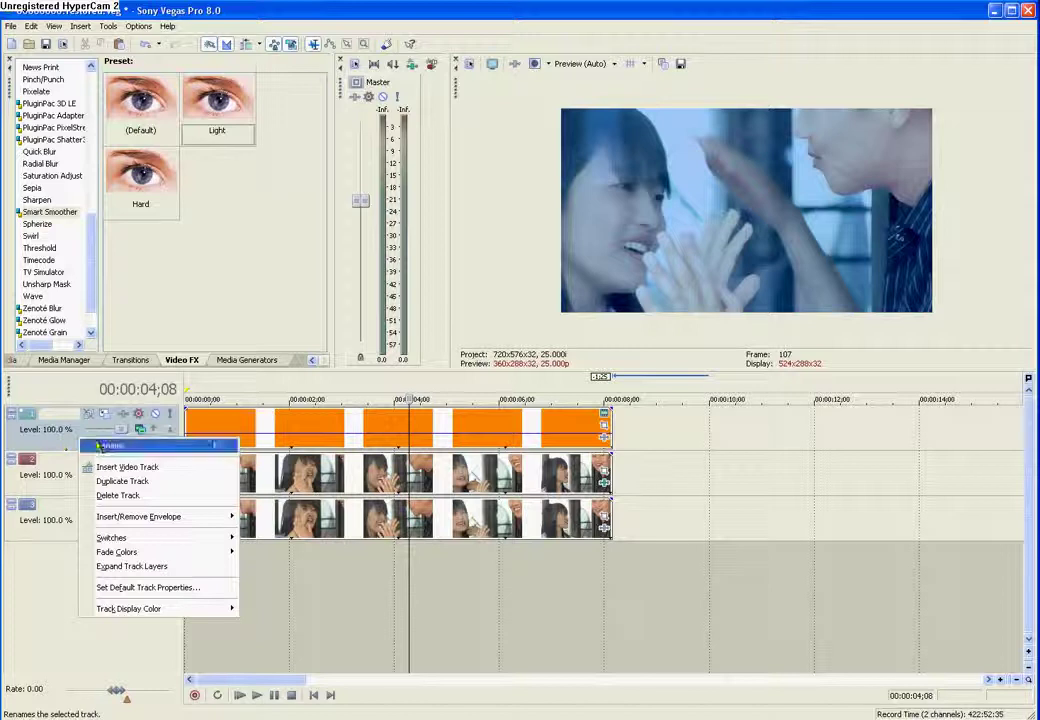
right_click(662, 430)
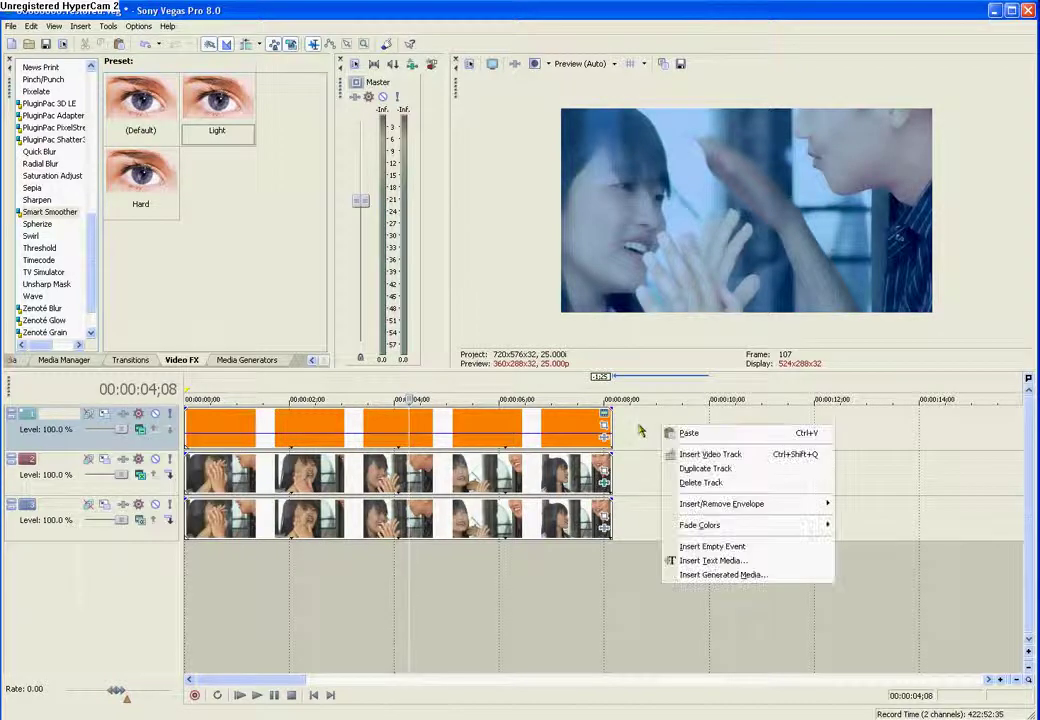
right_click(640, 432)
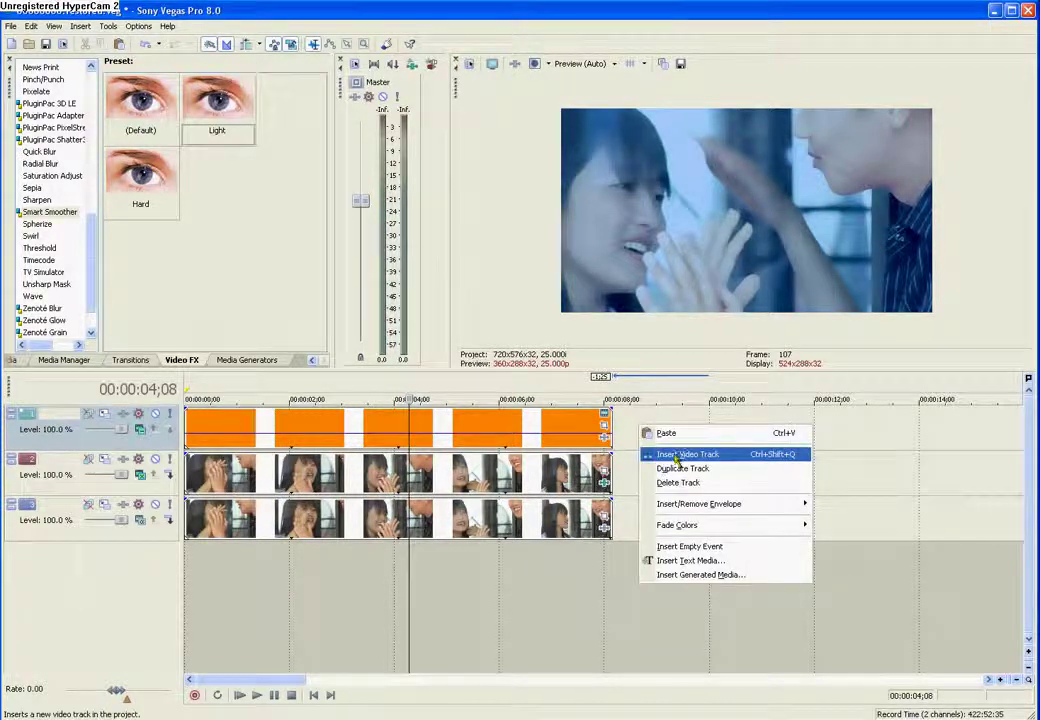
click(676, 456)
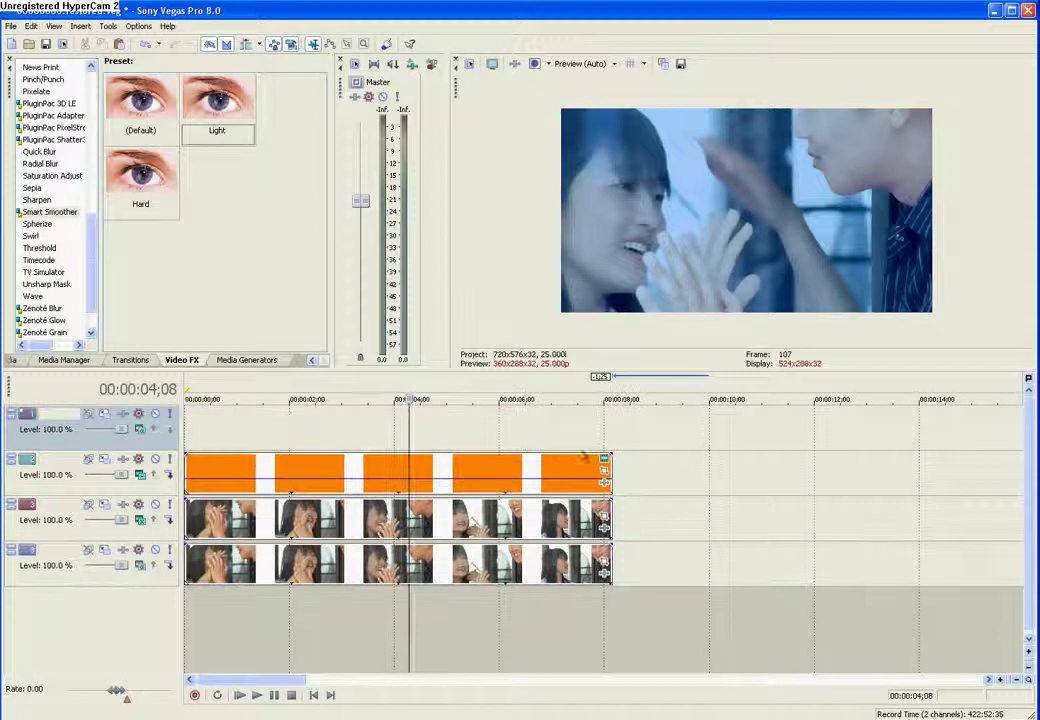
drag(278, 432, 343, 432)
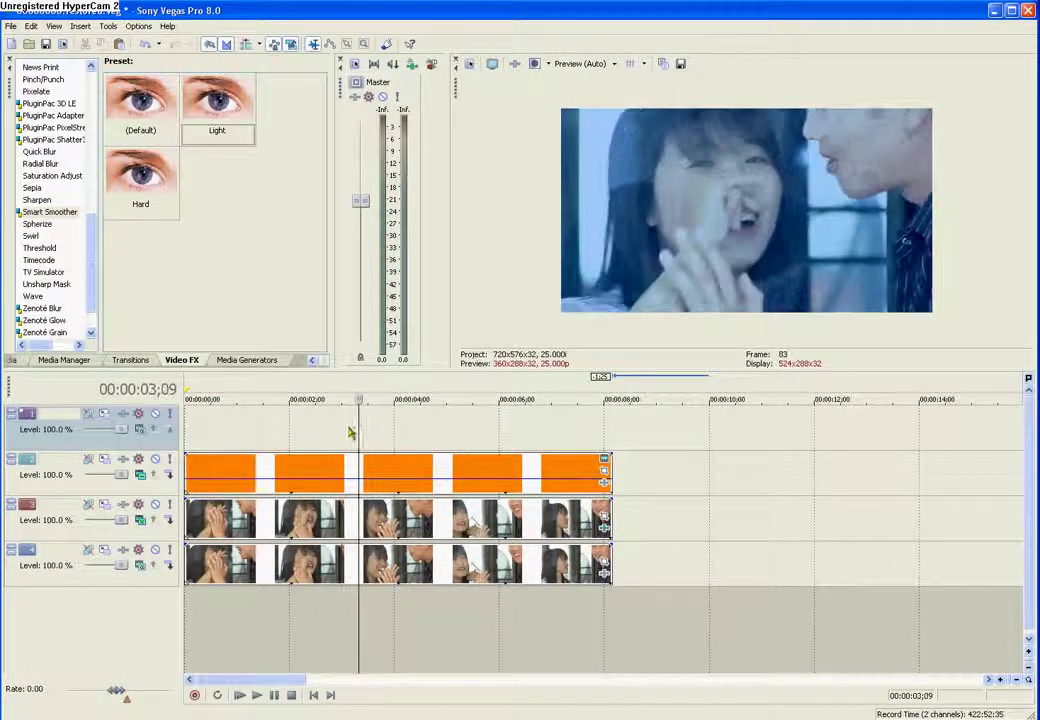
click(343, 433)
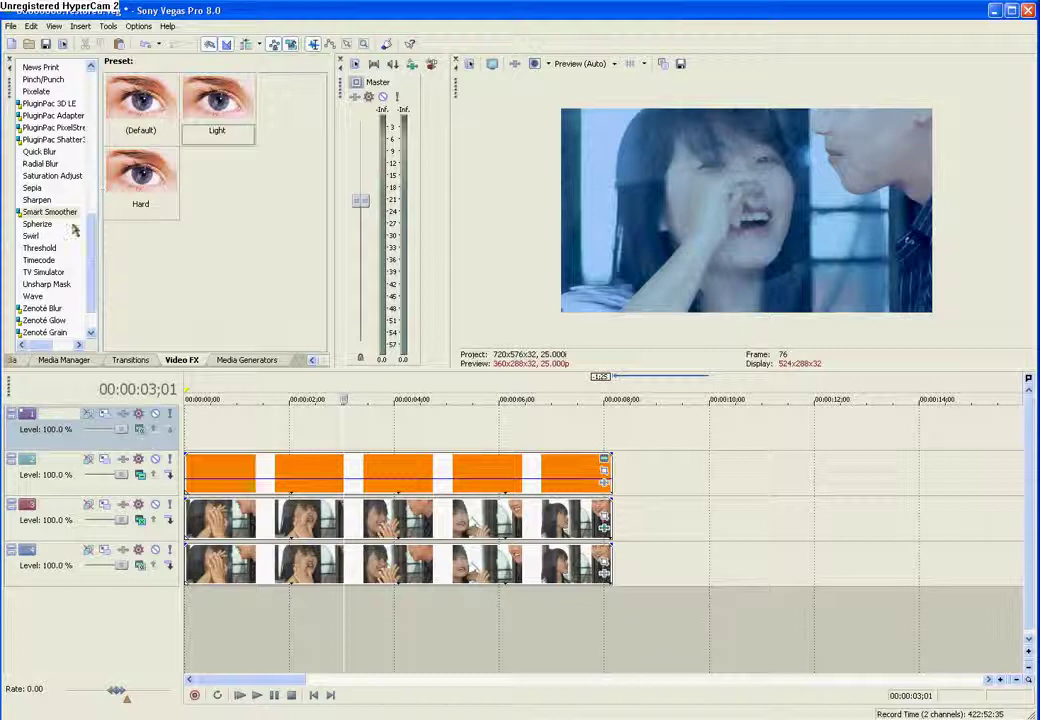
Place an Elliptical Transparent to Black Color Gradient at the start of the new track and trim its end to match the clips.
click(231, 362)
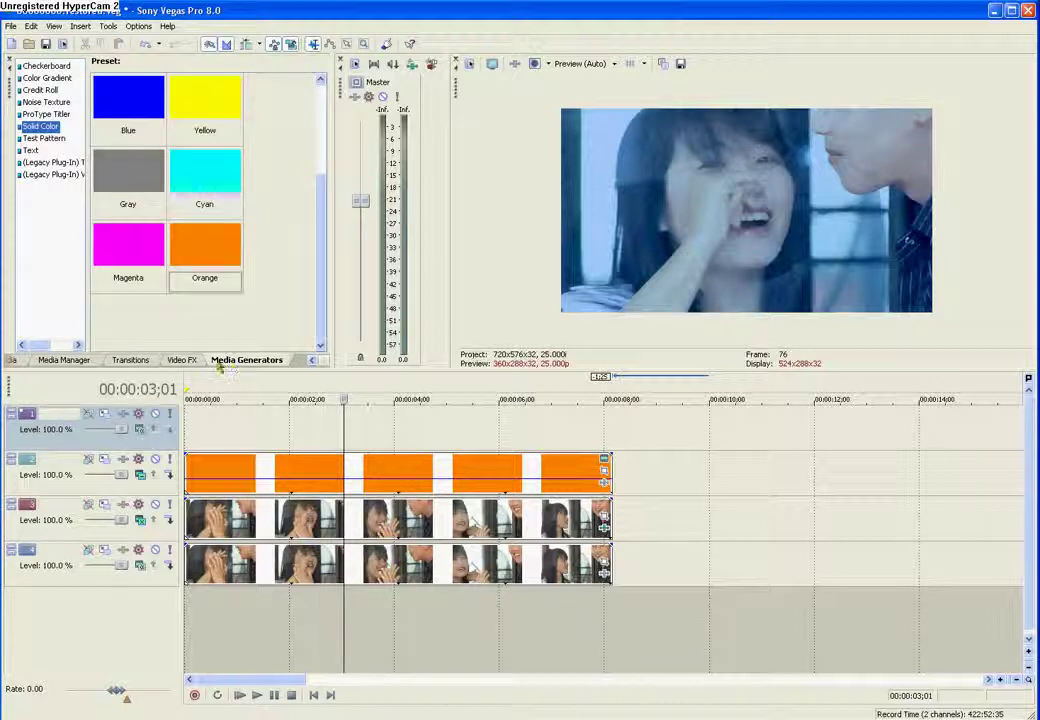
click(45, 80)
click(42, 91)
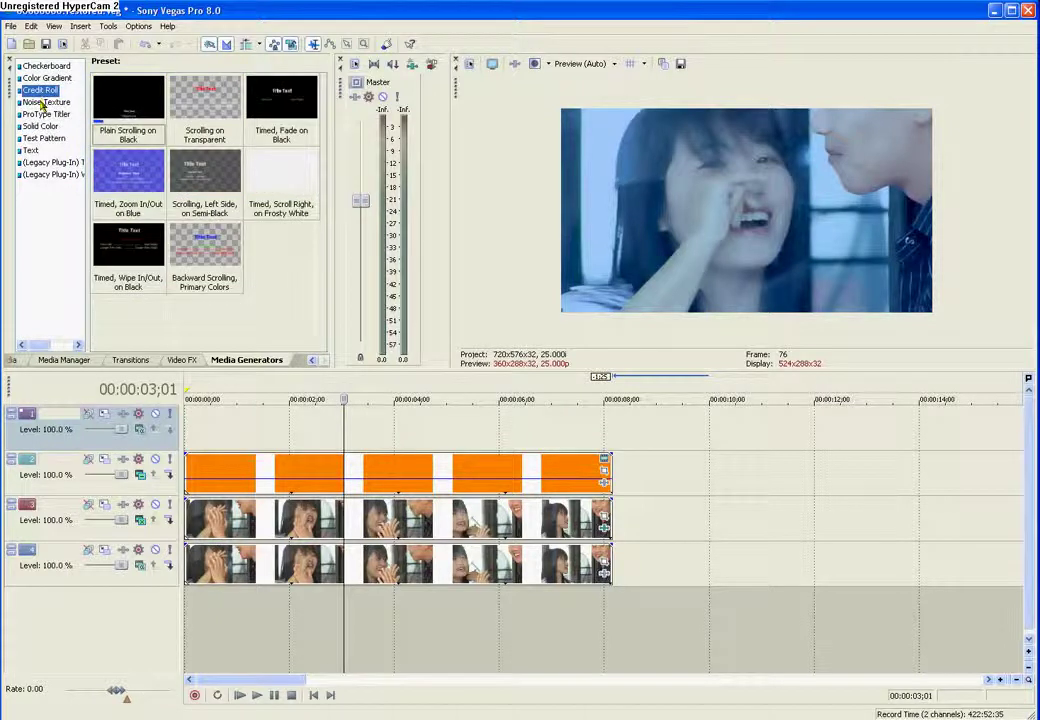
click(43, 101)
click(42, 91)
click(44, 103)
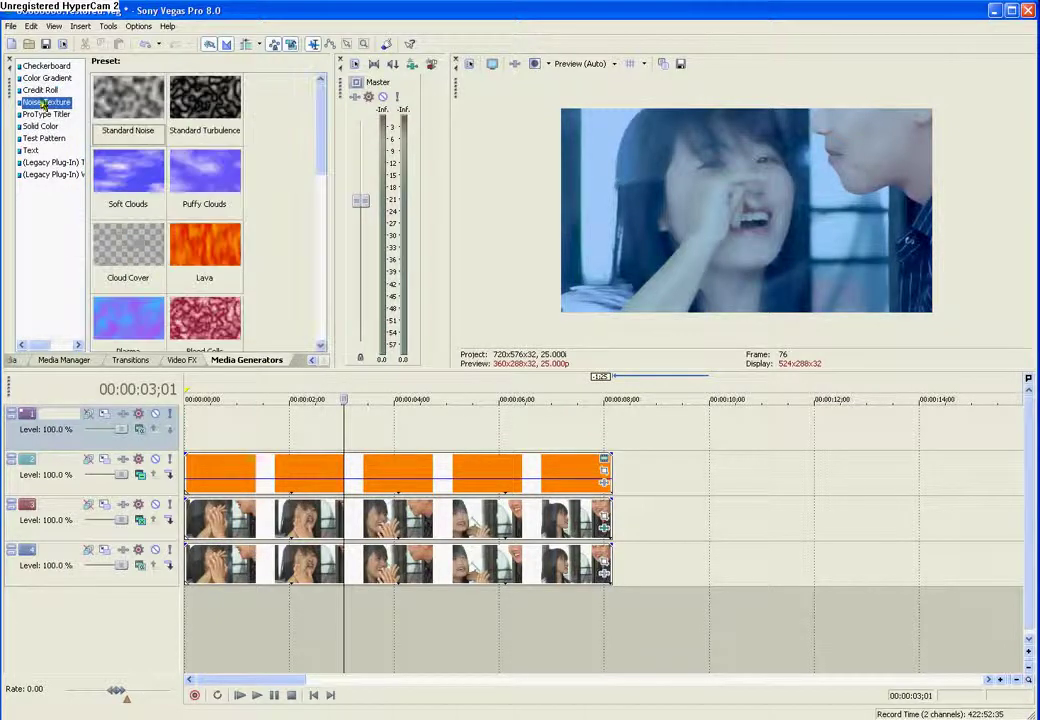
click(46, 90)
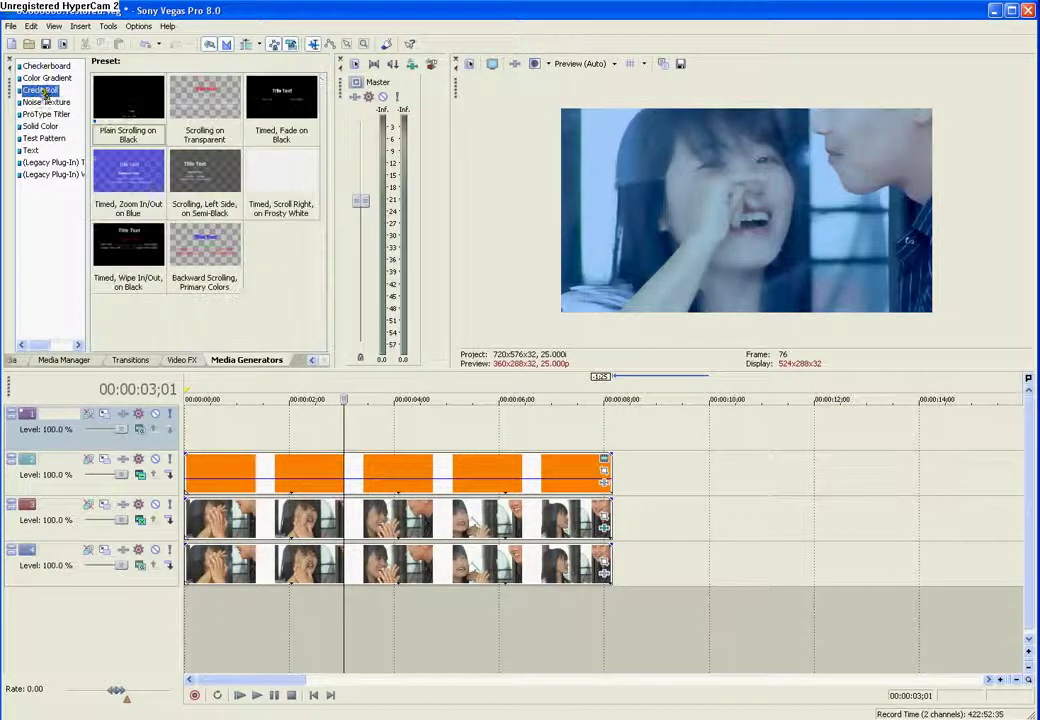
click(45, 78)
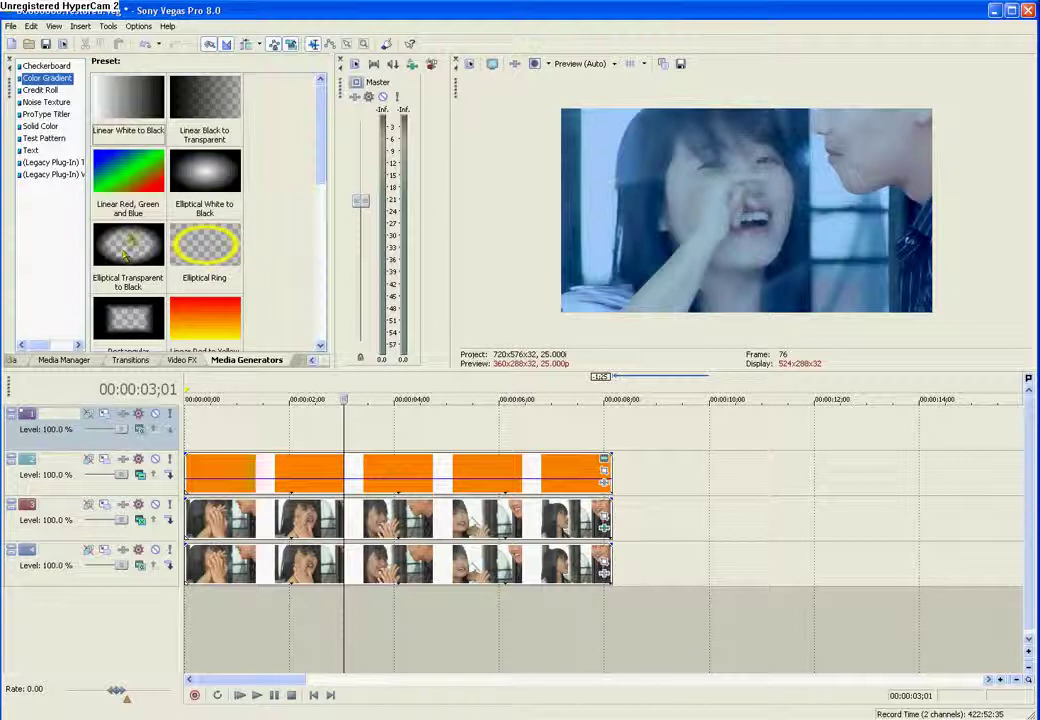
drag(125, 255, 187, 440)
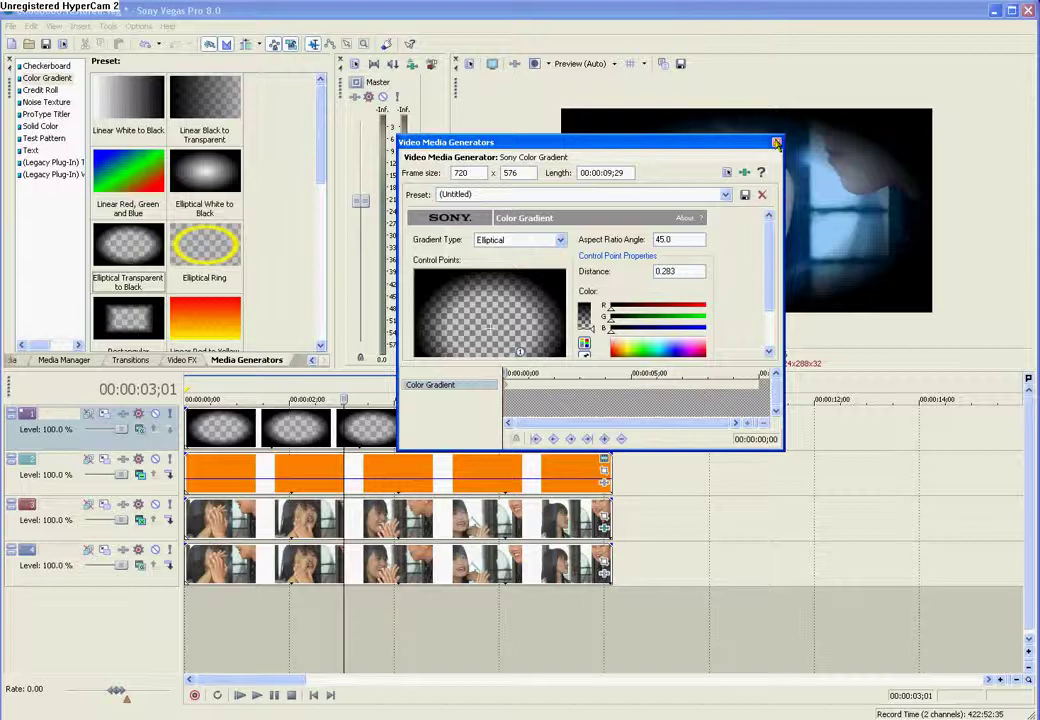
key(Escape)
drag(707, 425, 610, 425)
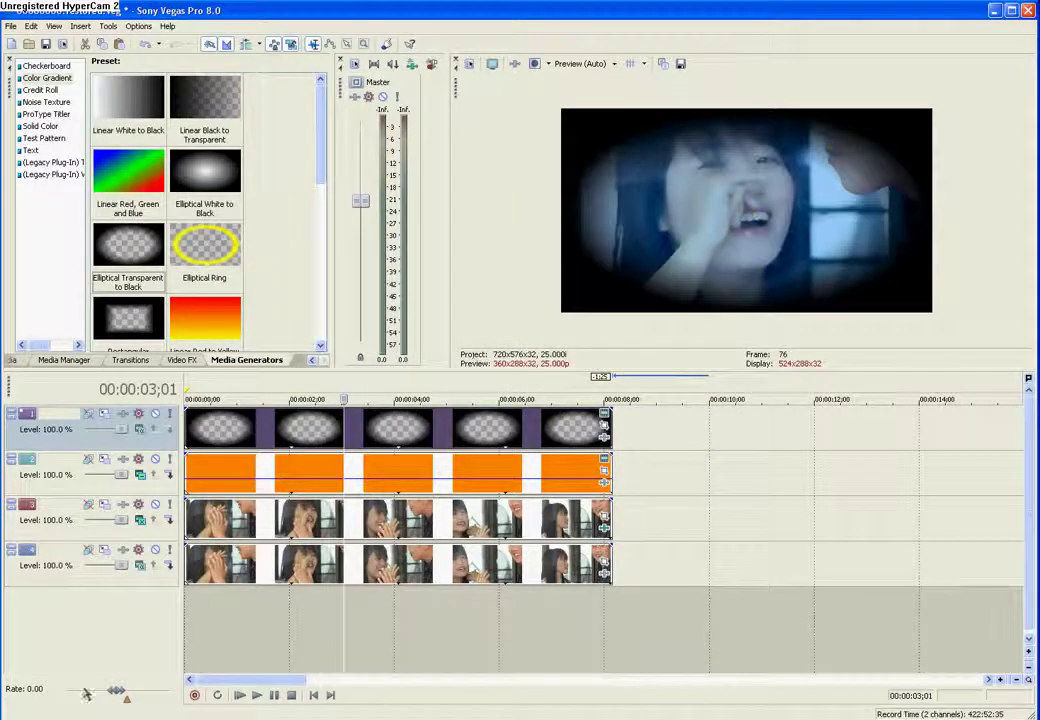
Play the vignetted clip from about half a second and pause just past the four-second mark.
click(212, 625)
key(space)
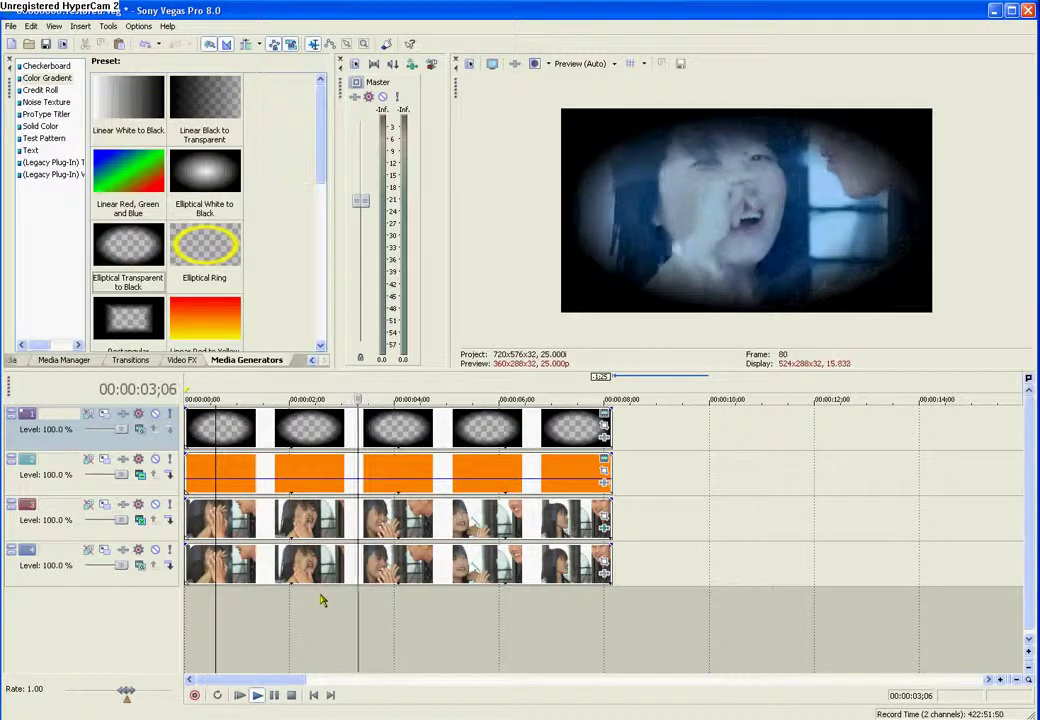
key(space)
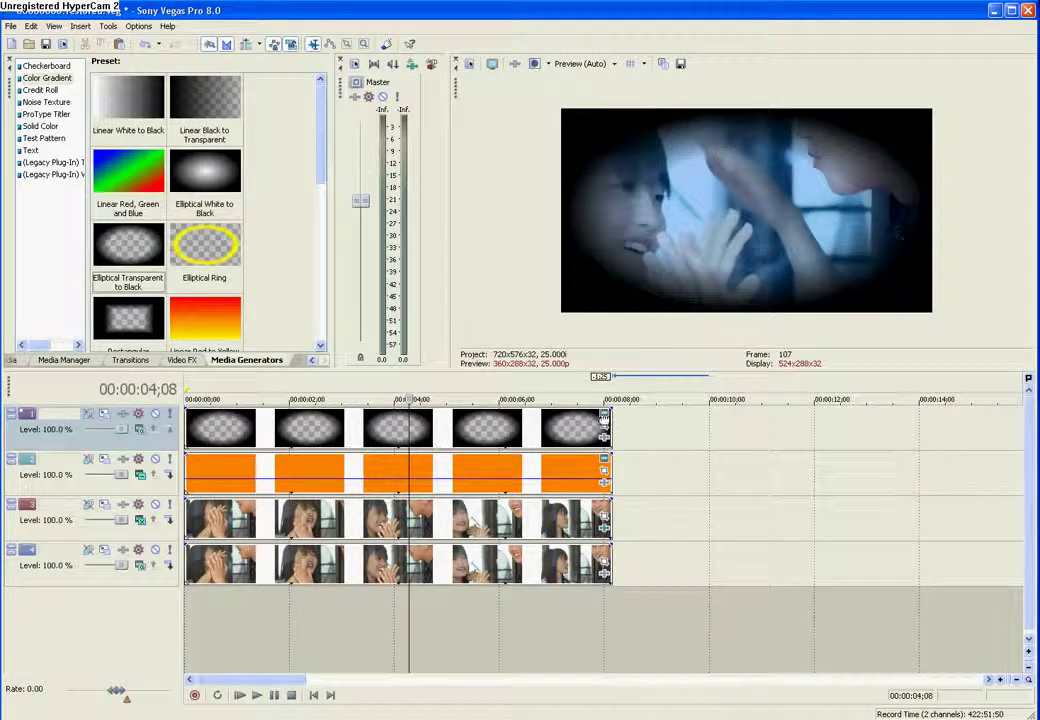
Open the vignette gradient's generator settings and enlarge the window to expose the full control point area beside the preview.
click(604, 417)
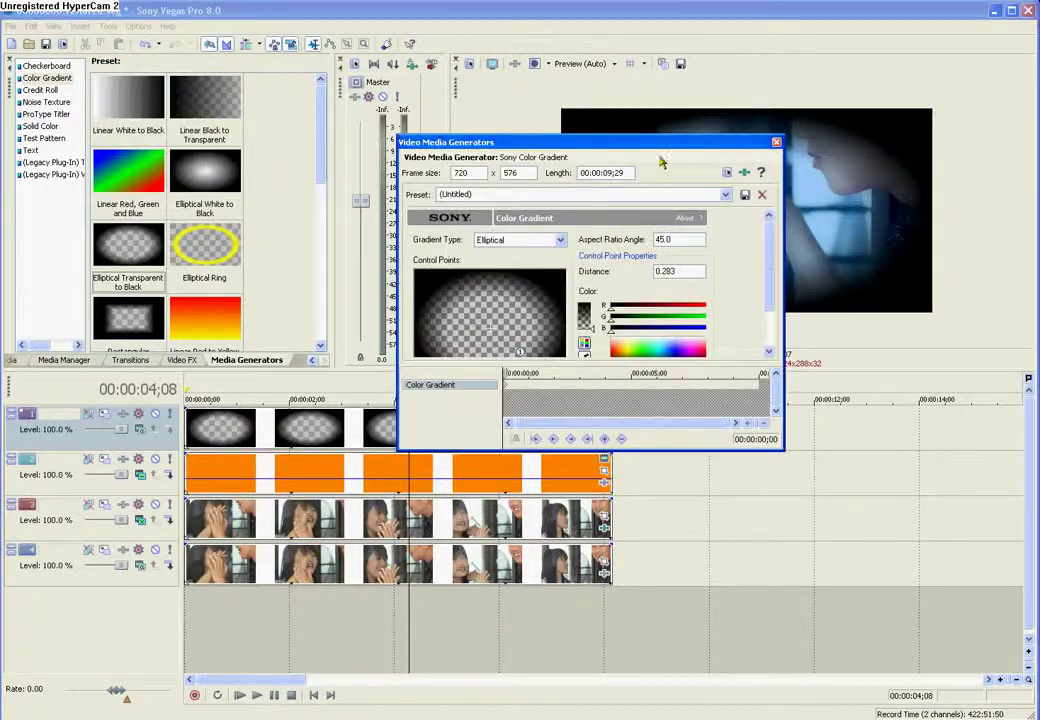
drag(662, 150, 373, 17)
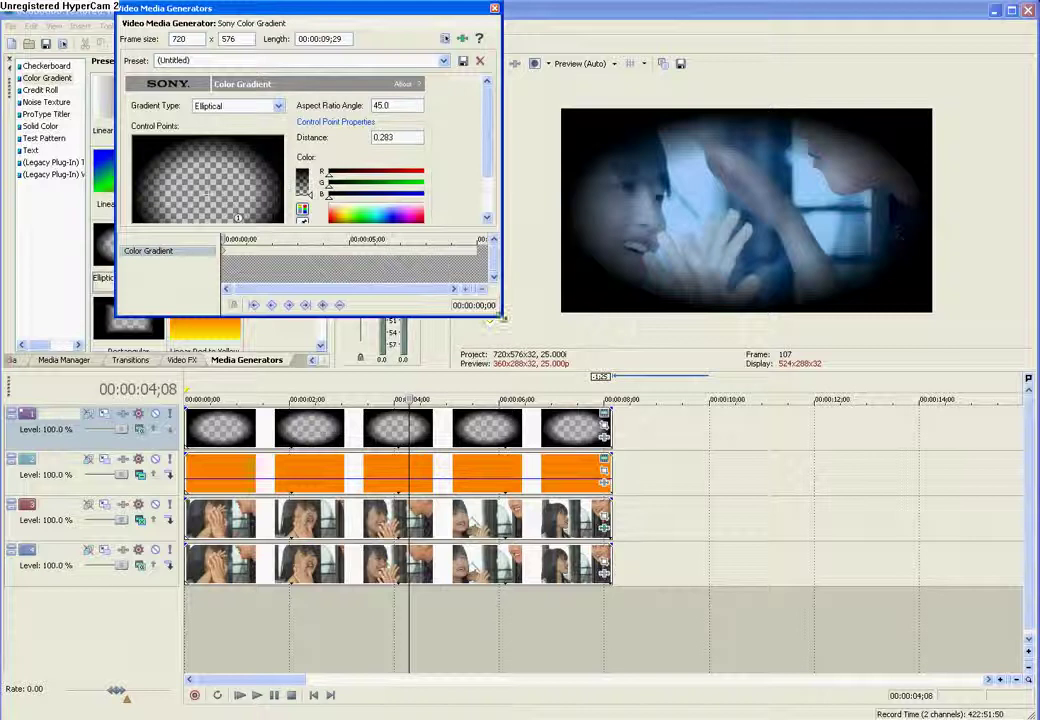
drag(502, 318, 556, 396)
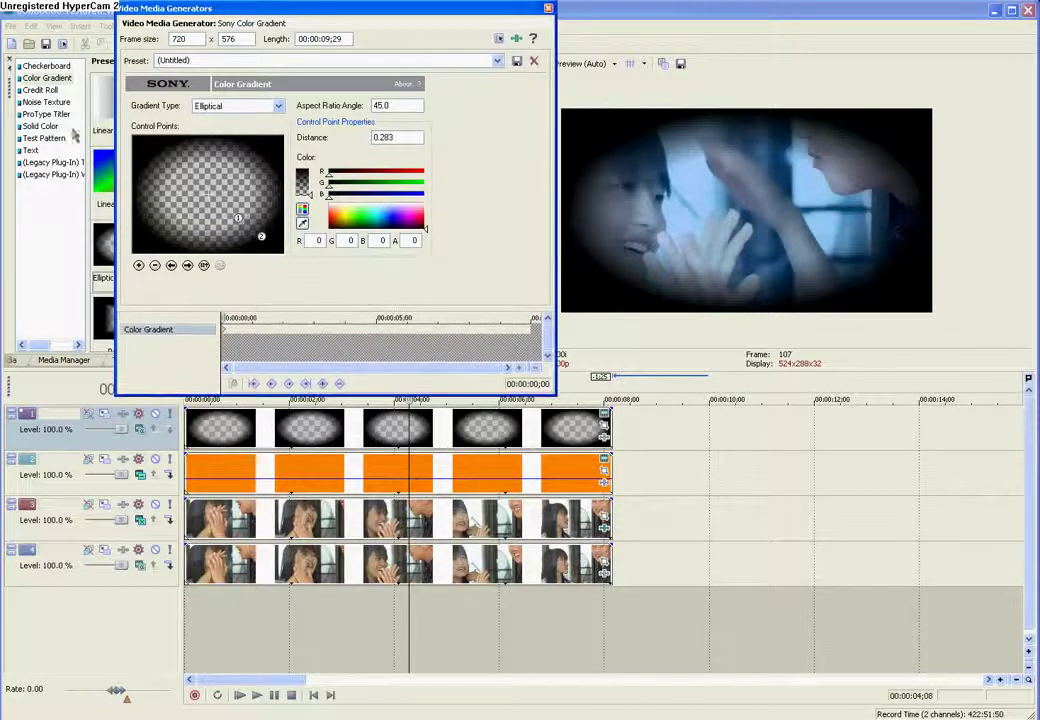
drag(115, 167, 18, 167)
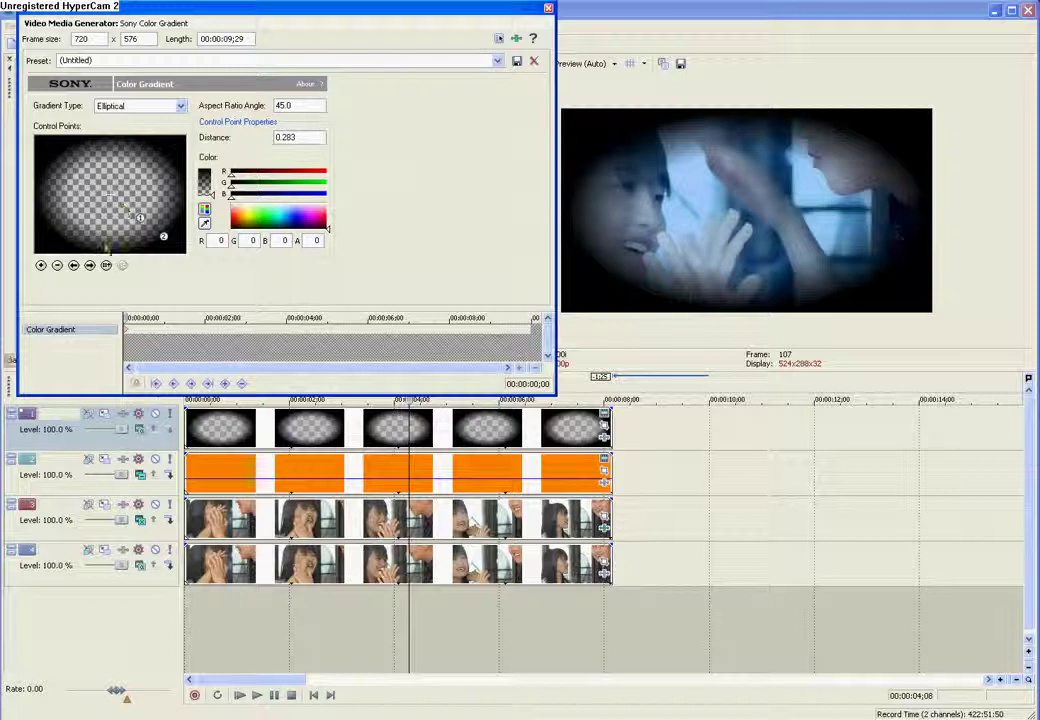
Widen the vignette by moving its transparent control point to a distance of about 0.477 and its black one to about 0.707.
drag(140, 220, 197, 262)
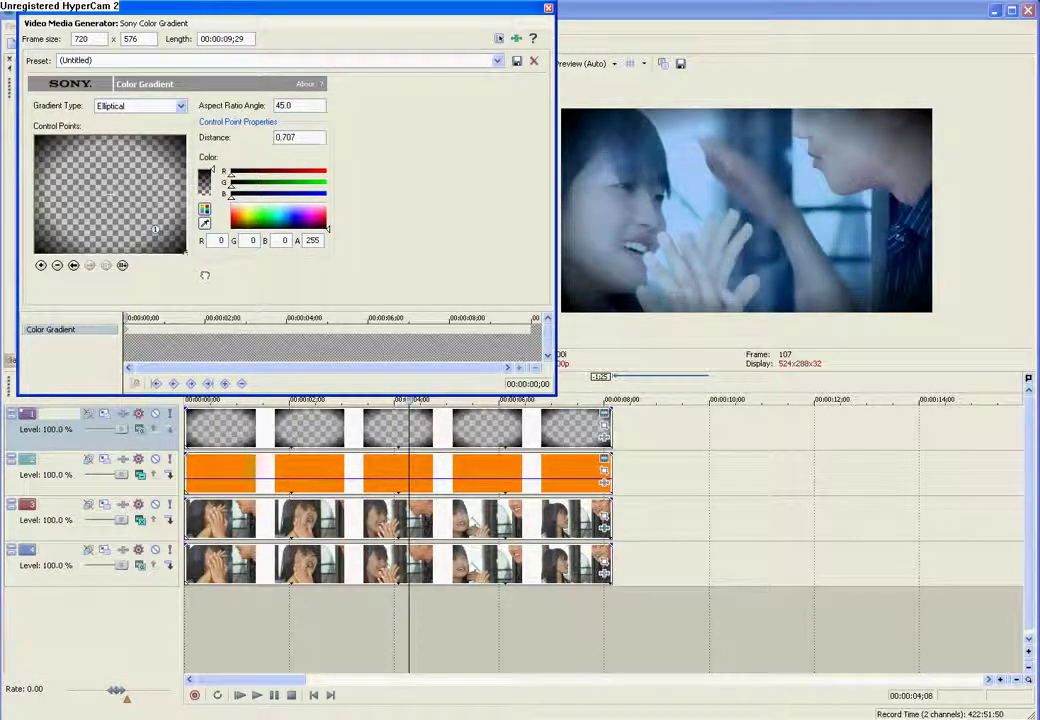
click(154, 230)
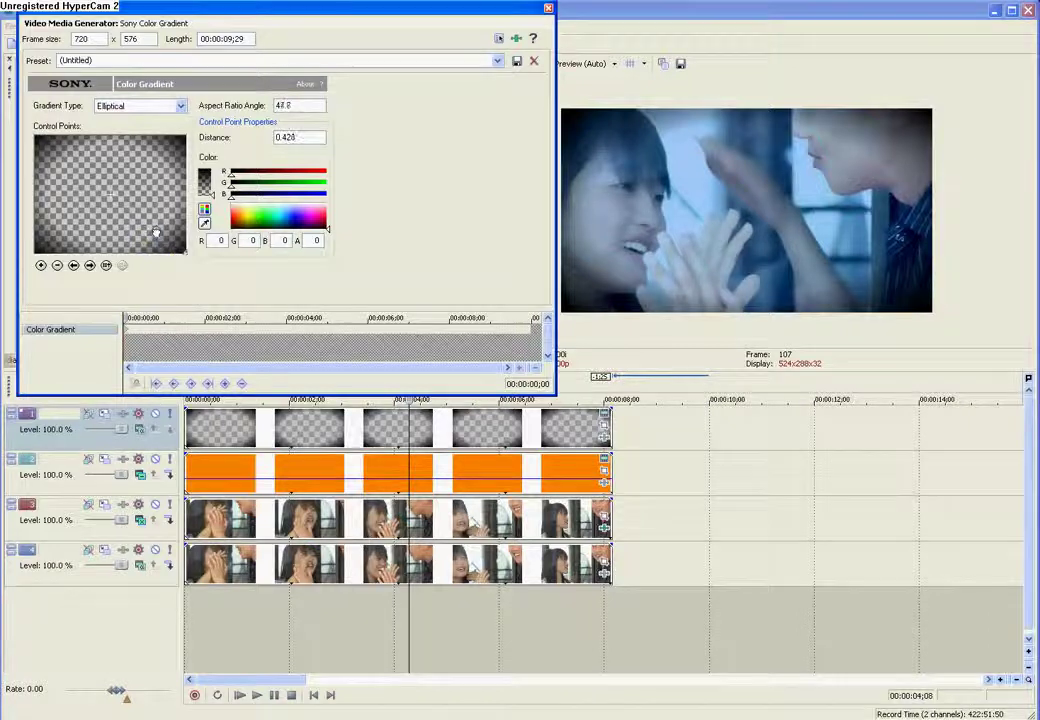
mouse_move(157, 236)
mouse_down()
mouse_move(142, 224)
mouse_move(172, 251)
mouse_move(130, 229)
mouse_move(158, 249)
mouse_move(150, 240)
mouse_move(176, 241)
mouse_move(160, 238)
mouse_up()
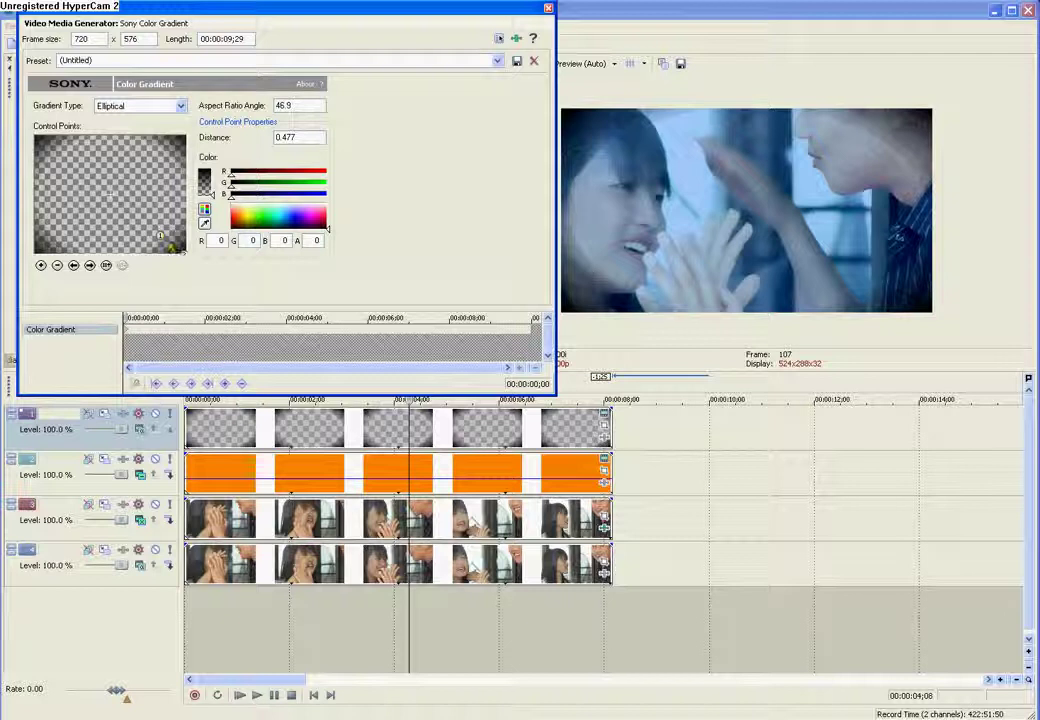
drag(185, 254, 199, 277)
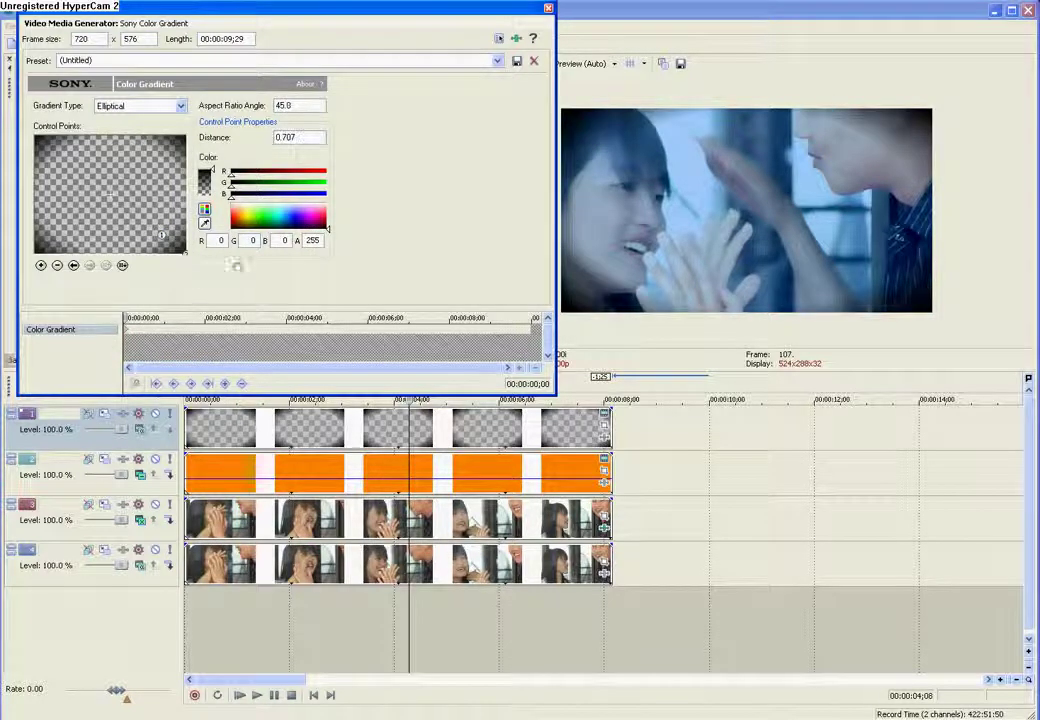
Swing the black control point to aspect ratio angles of -45 and 135 degrees at distance 0.707, and close the gradient settings.
drag(161, 234, 161, 152)
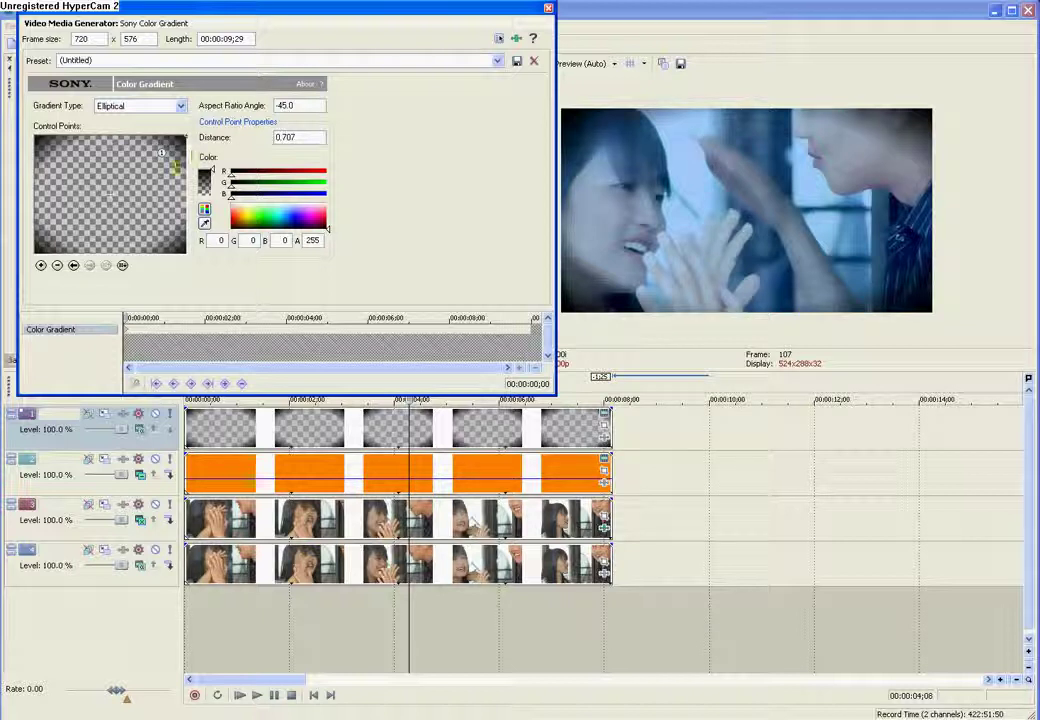
drag(161, 152, 30, 266)
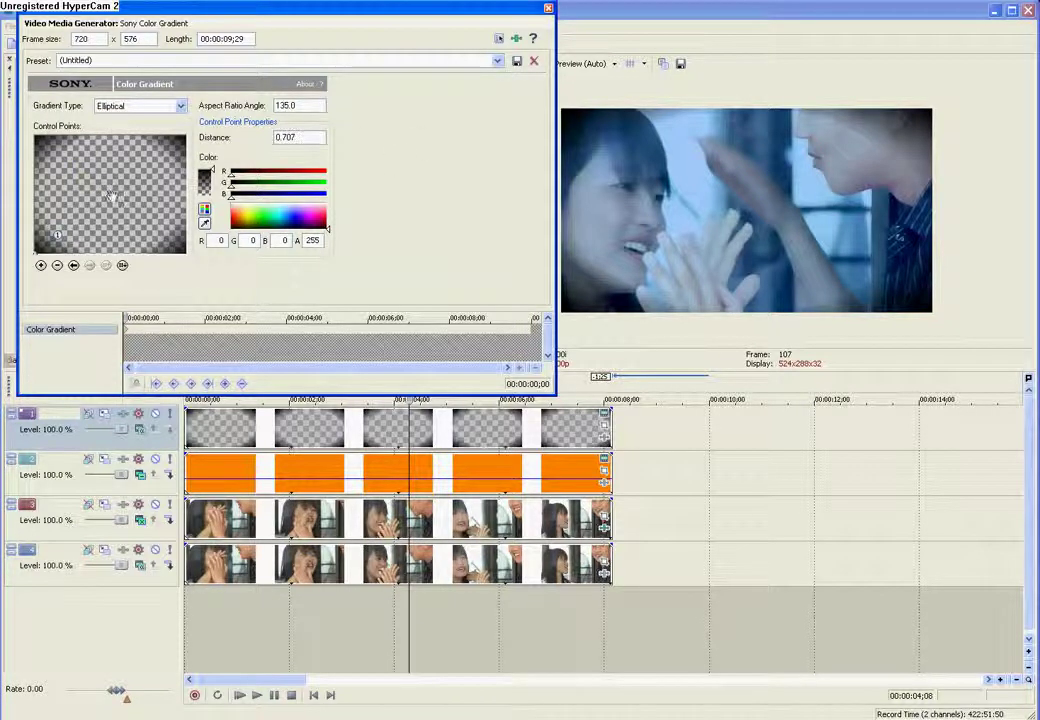
click(548, 9)
Play the widened vignette from about one to three seconds and compare the frame with the vignette track muted and unmuted.
click(237, 500)
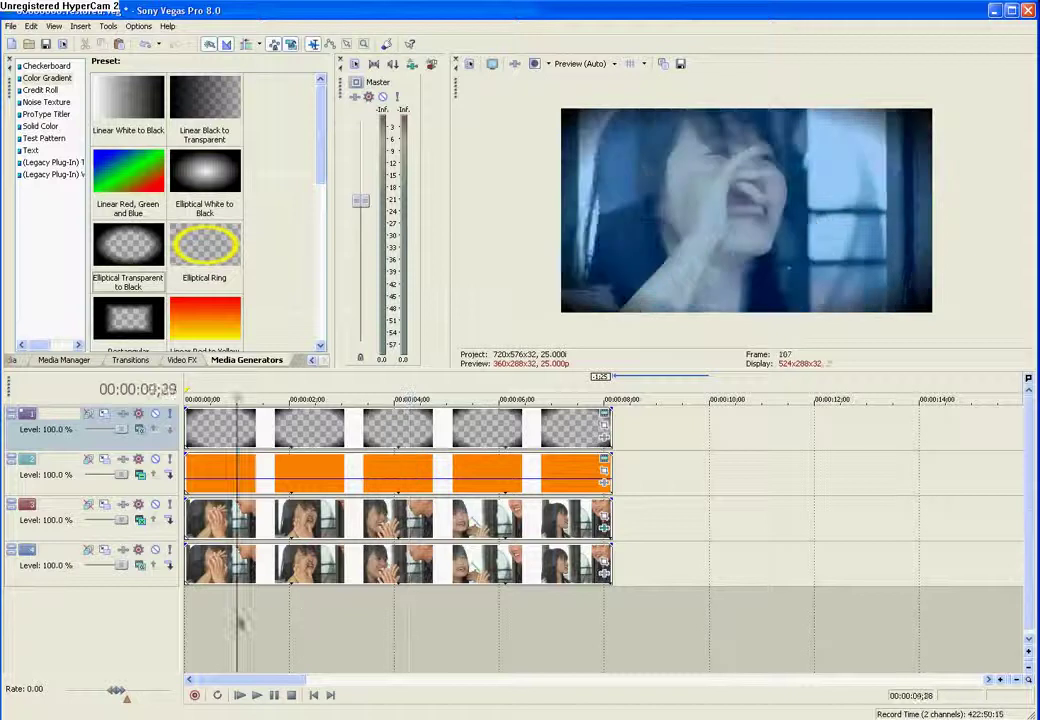
key(space)
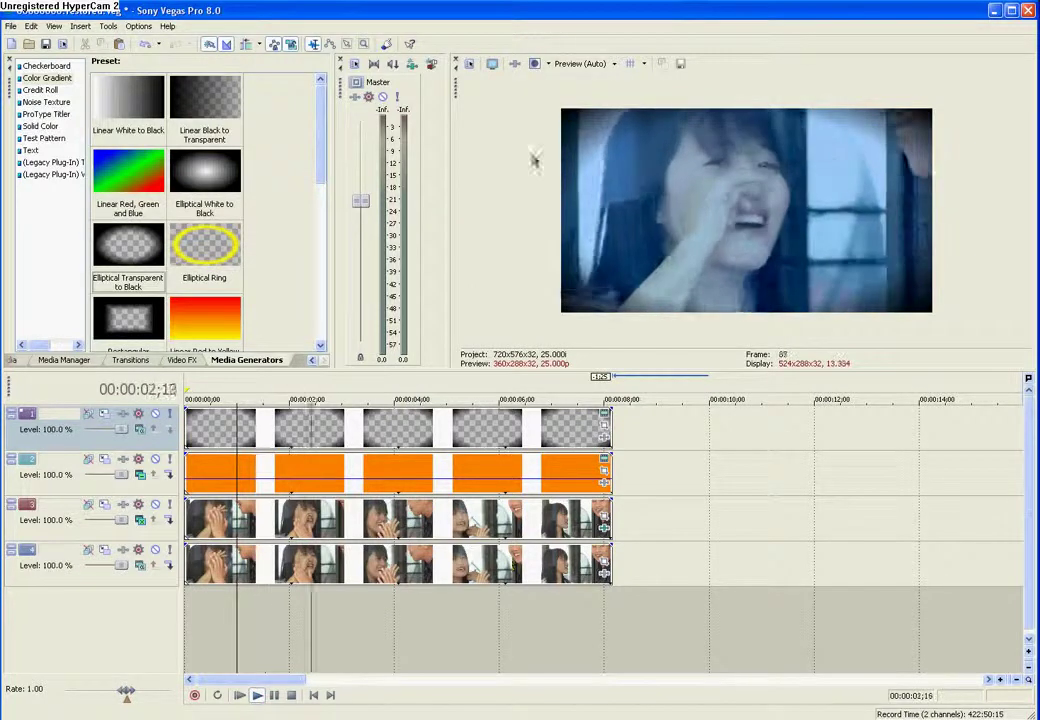
key(Return)
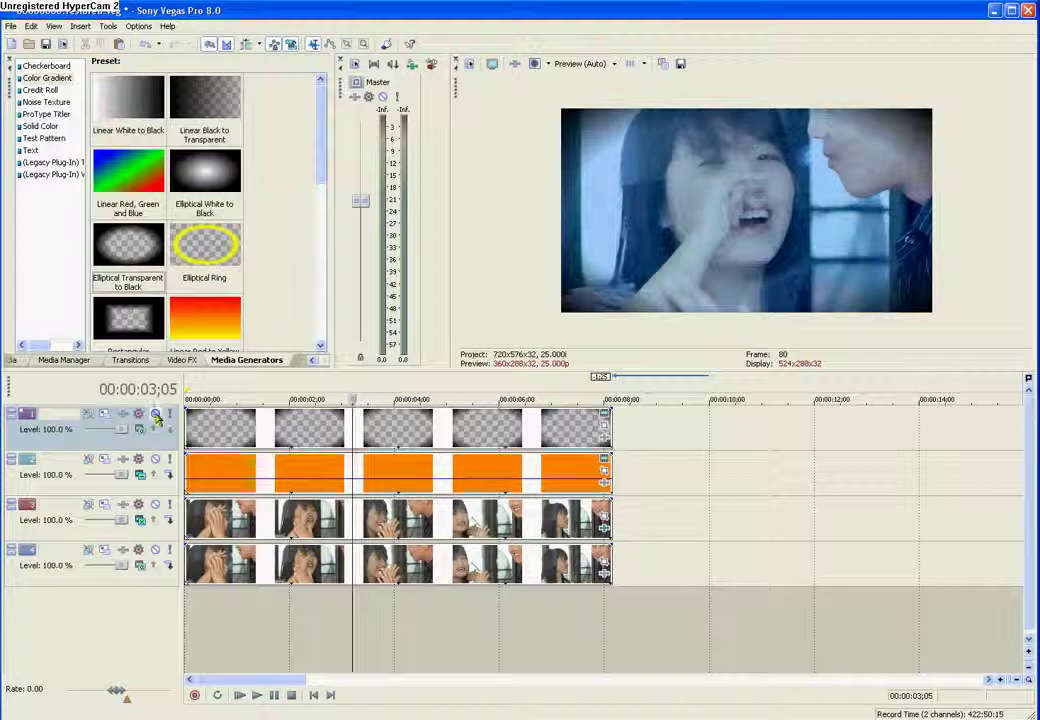
click(155, 415)
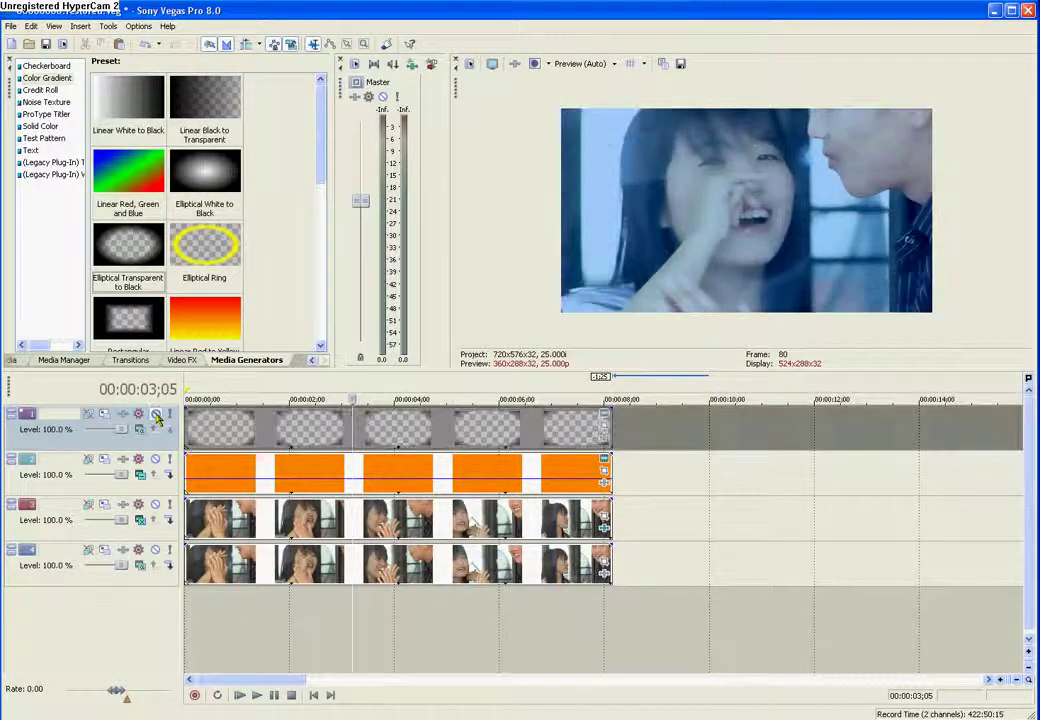
click(155, 415)
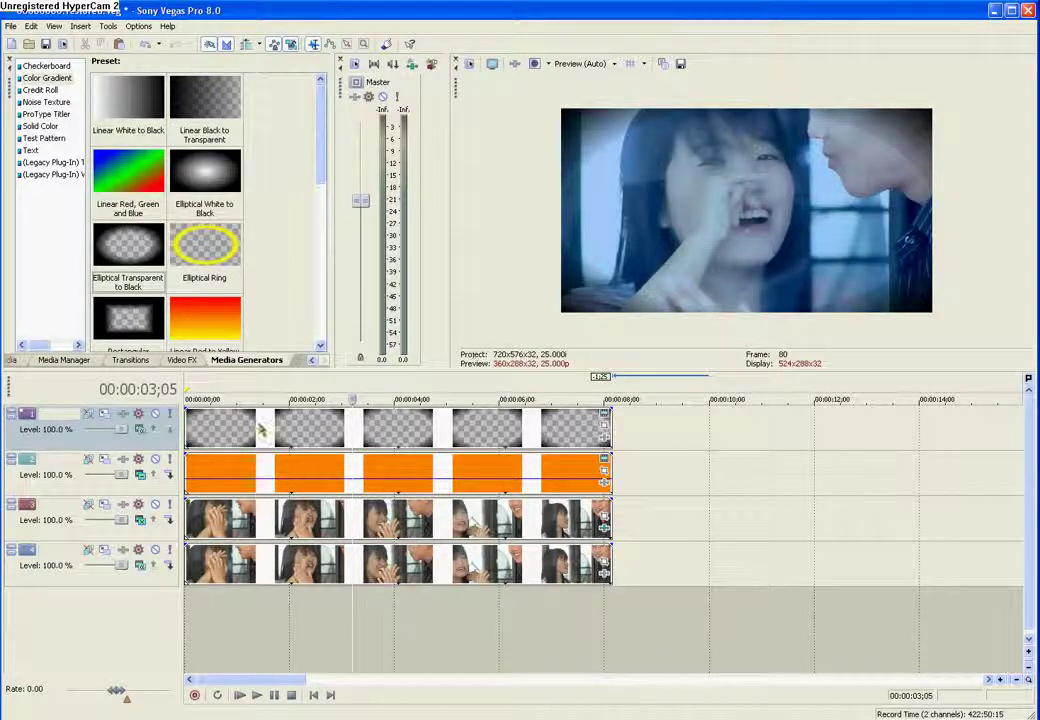
Delete the Elliptical Transparent to Black gradient event from track 1.
click(229, 428)
right_click(229, 428)
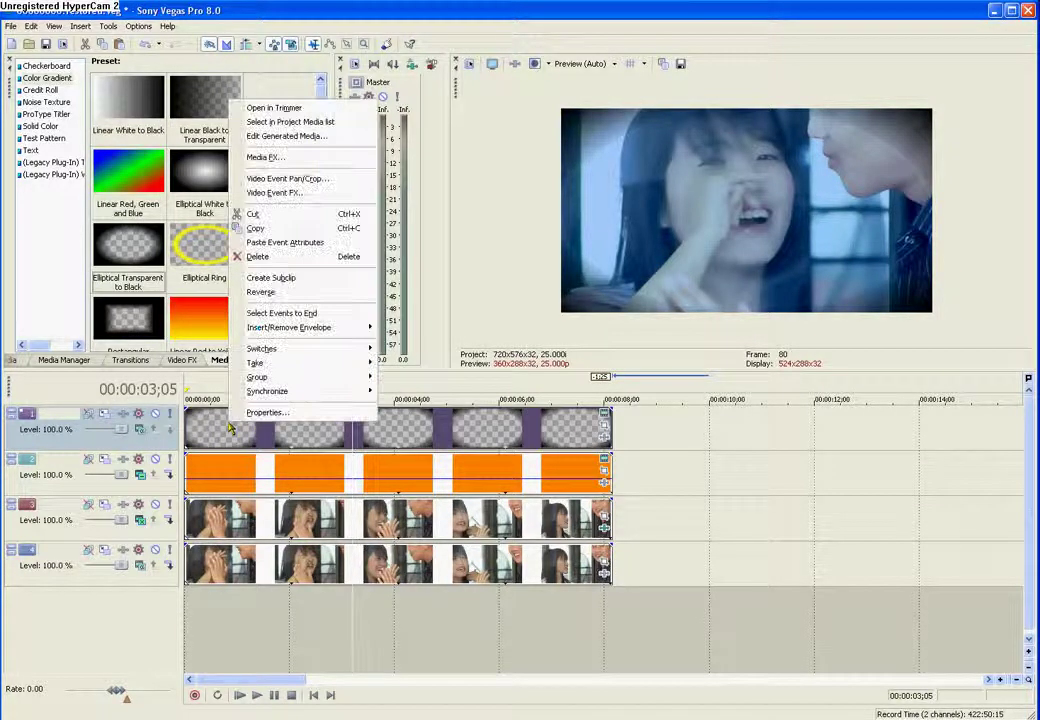
key(Escape)
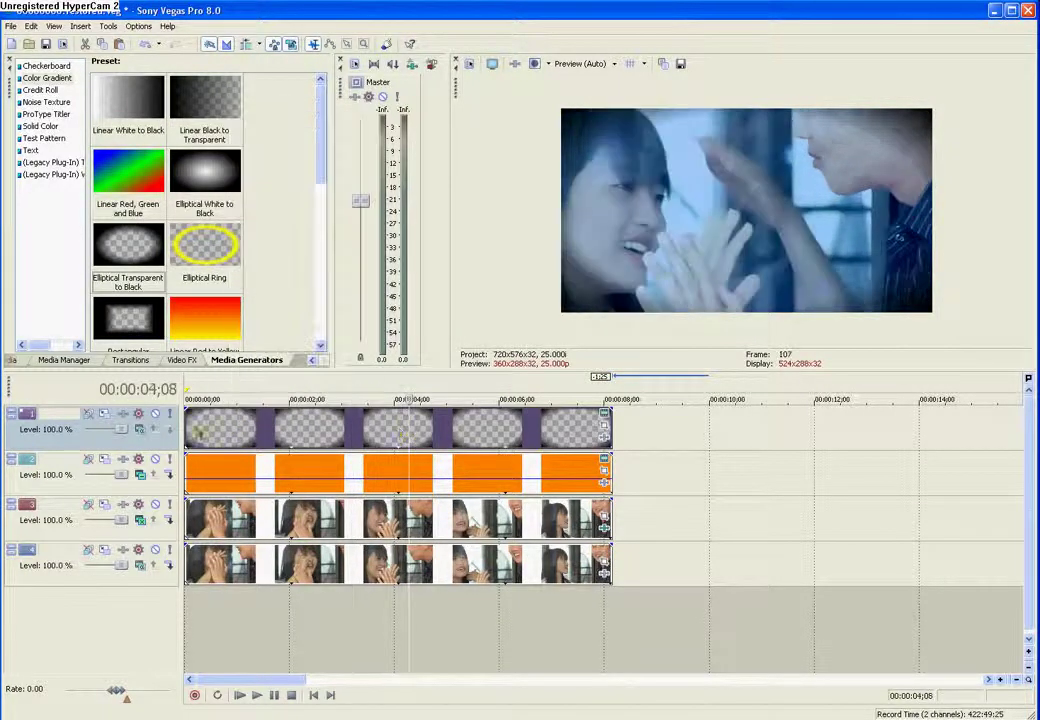
key(space)
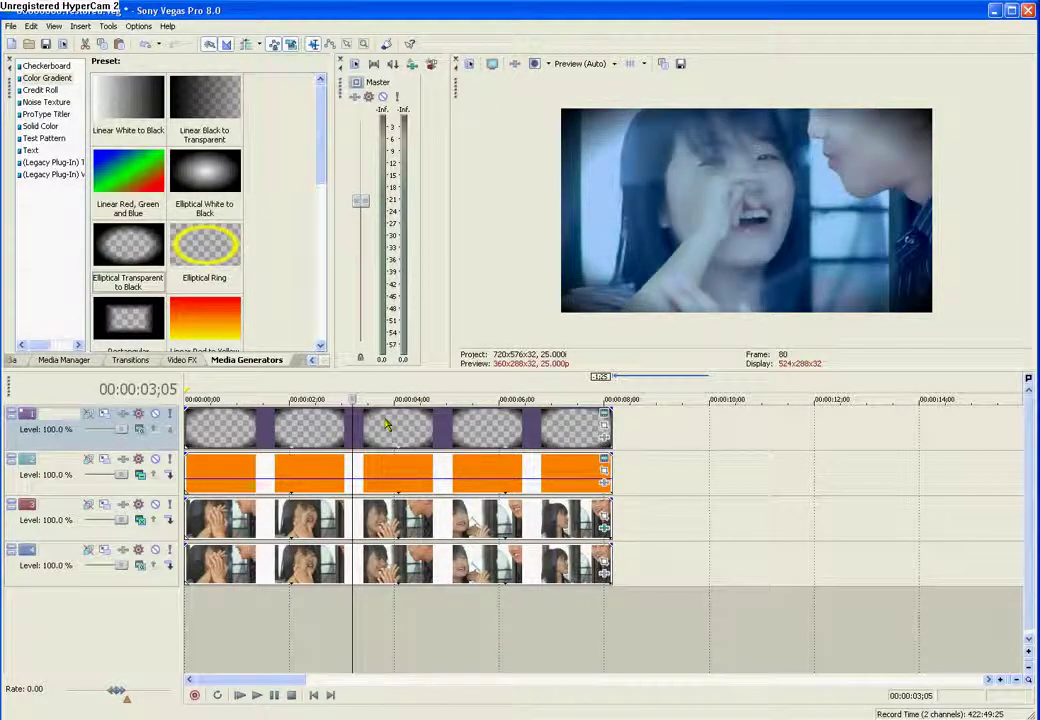
key(Delete)
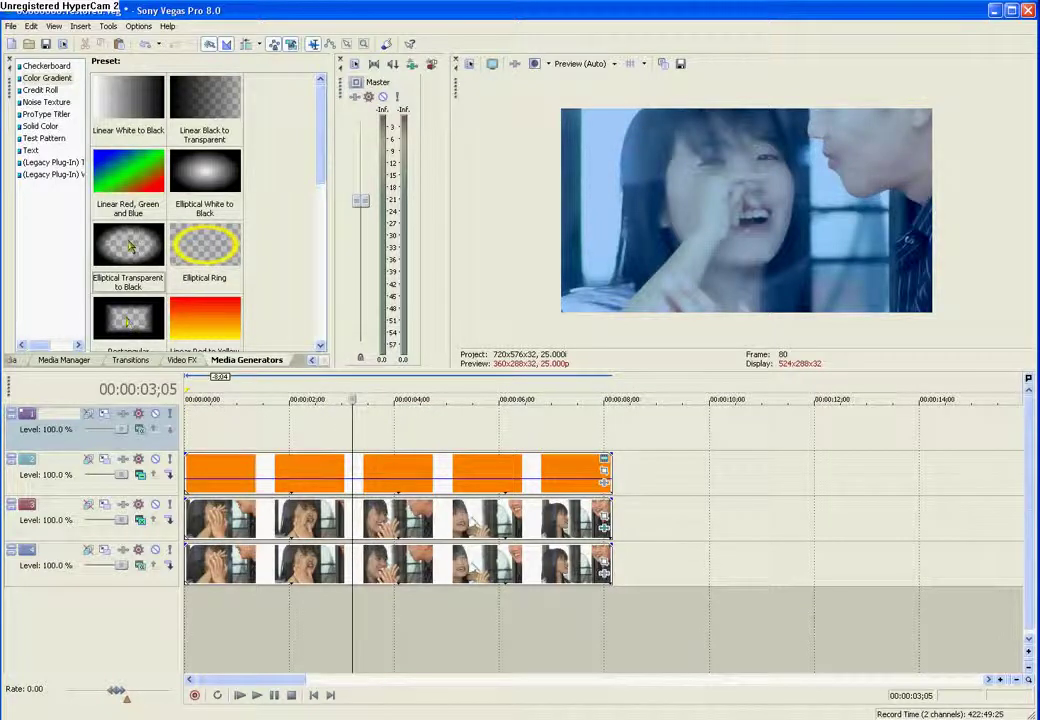
Place an Elliptical White to Black Color Gradient at the start of track 1 and trim its end to match the clips.
click(220, 192)
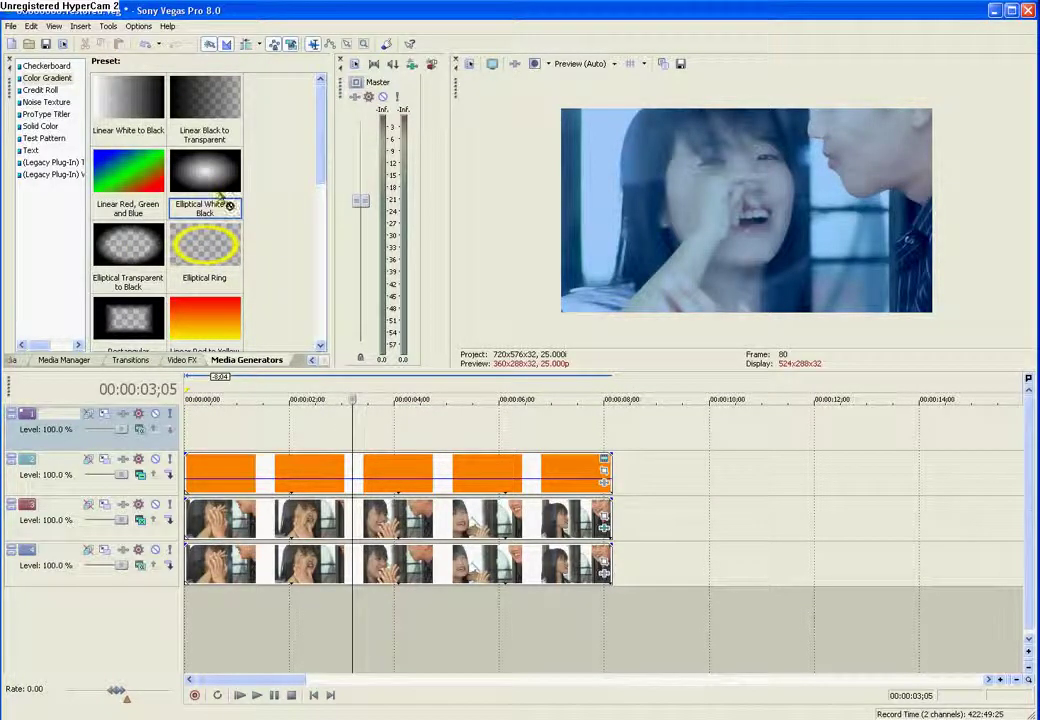
drag(290, 296, 190, 438)
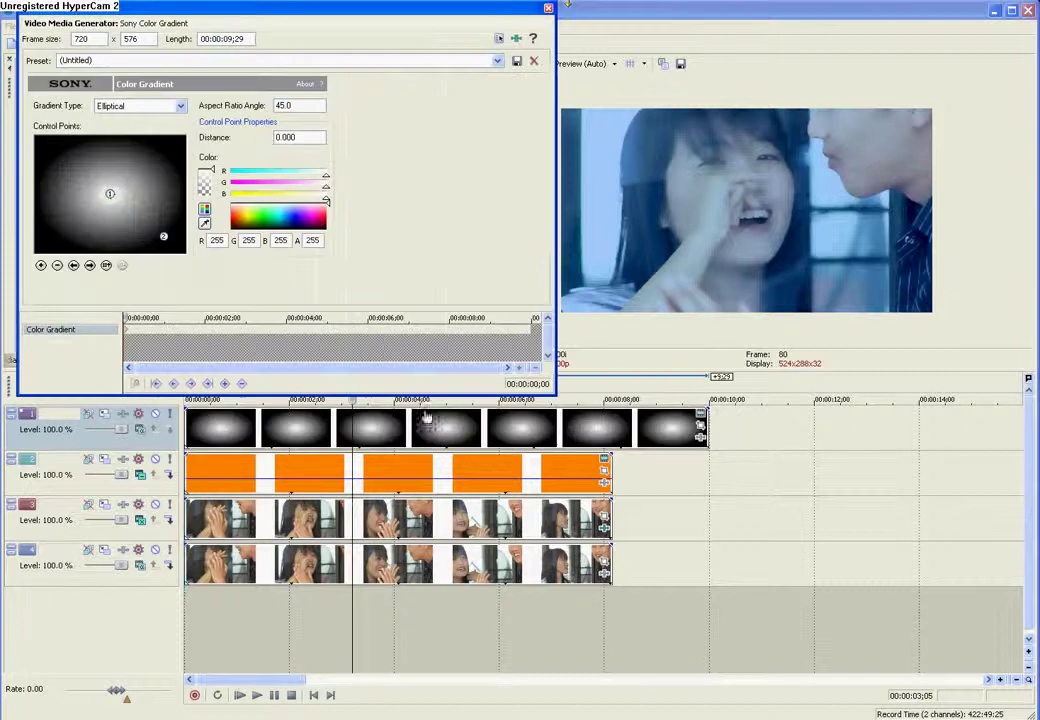
click(548, 9)
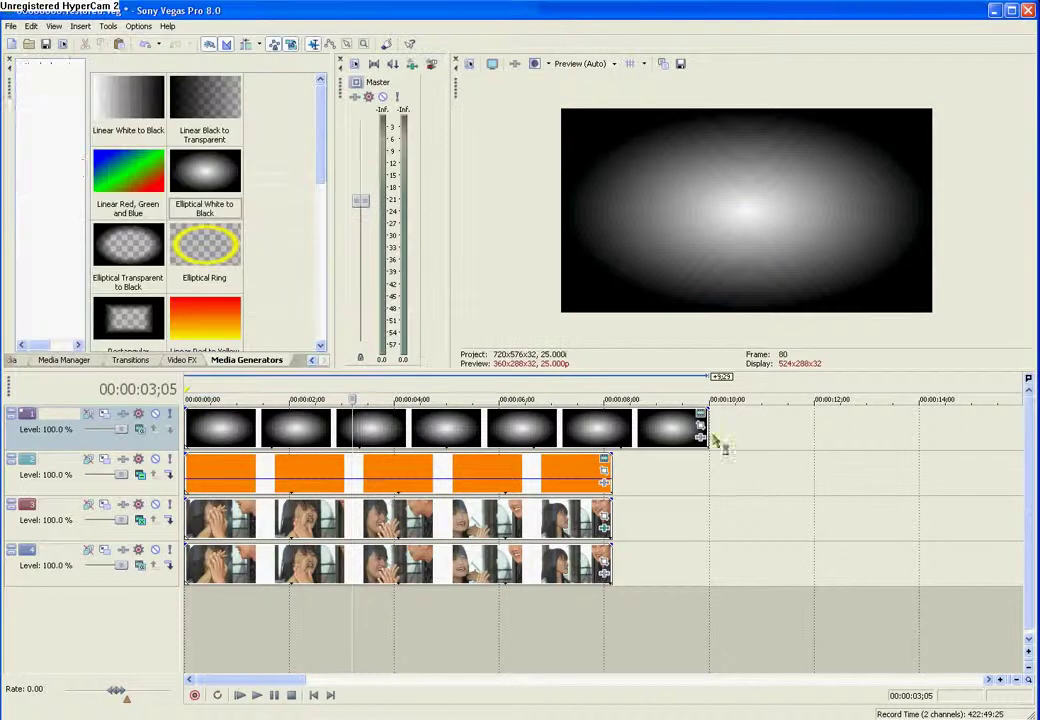
drag(708, 437, 612, 437)
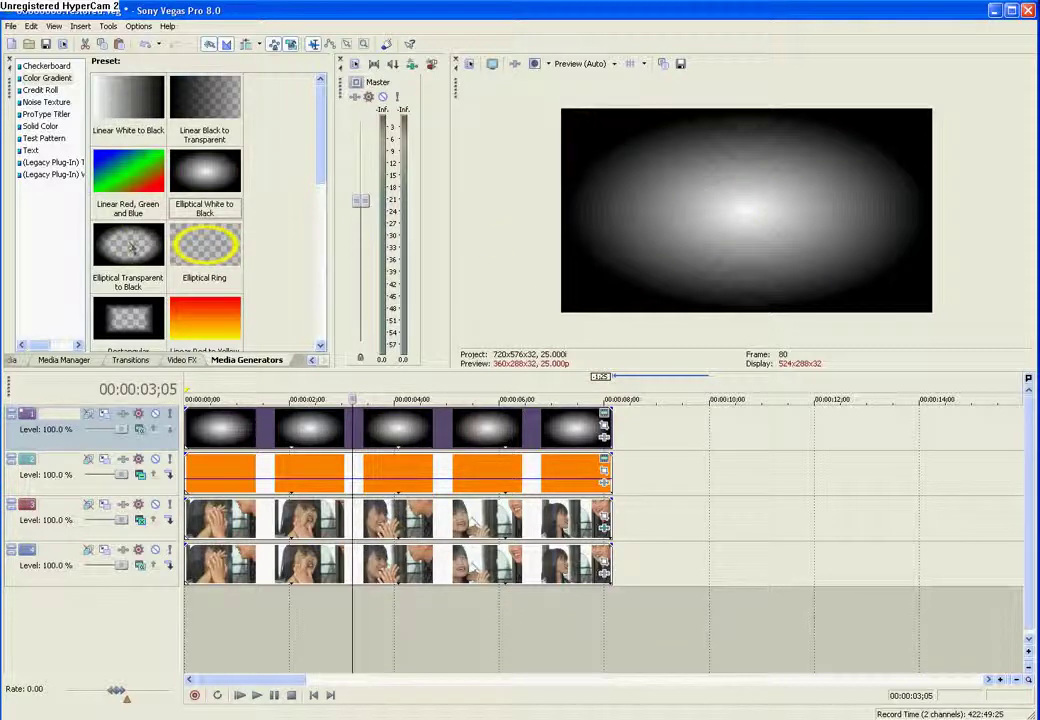
Try the Subtract compositing mode on the gradient track and settle on Multiply (Mask).
click(141, 431)
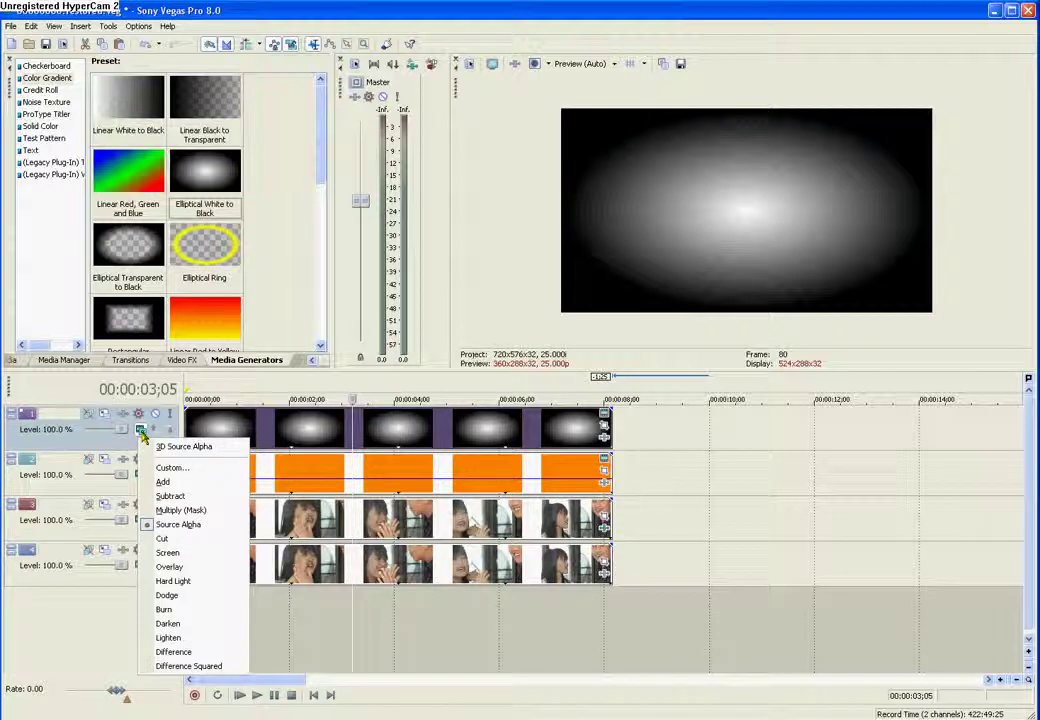
click(187, 498)
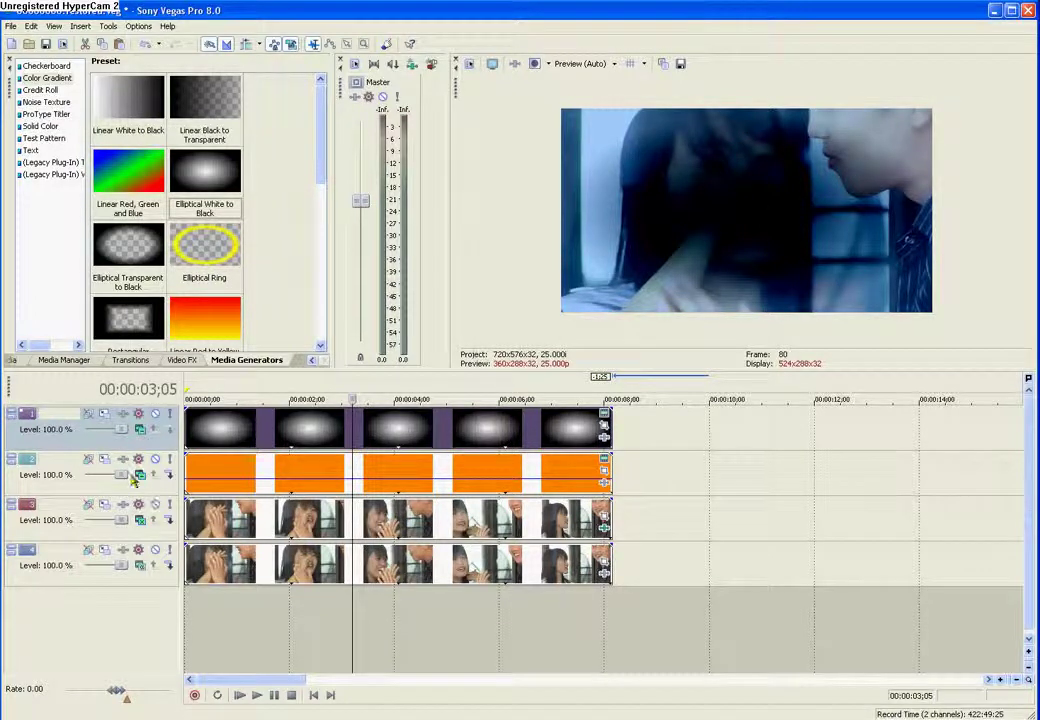
click(141, 431)
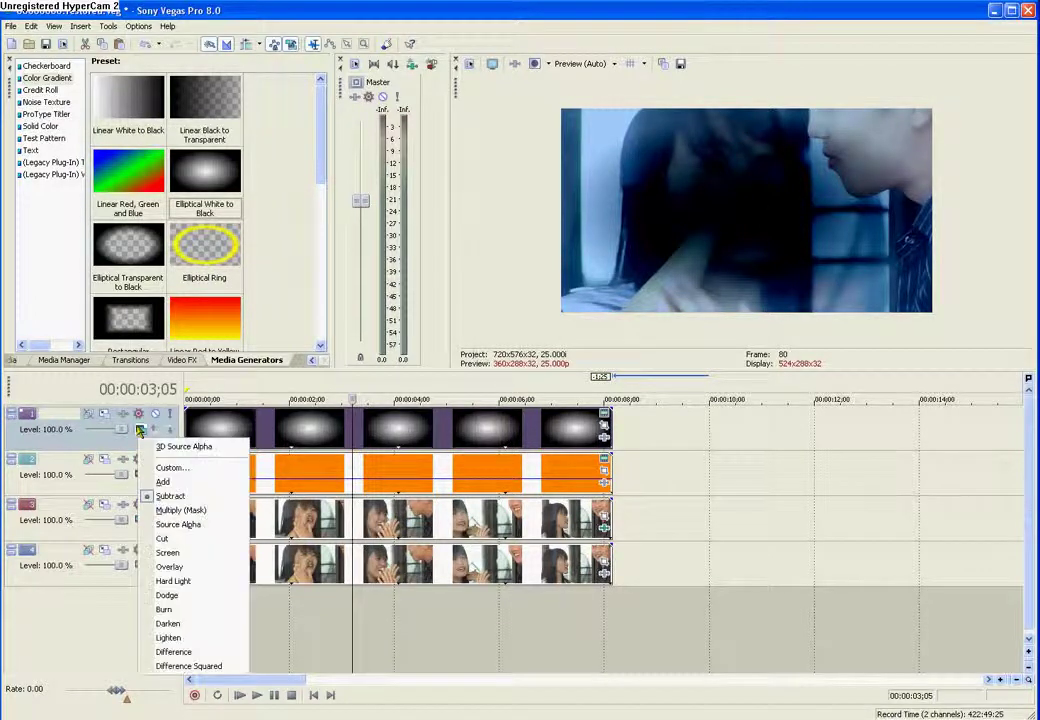
click(208, 513)
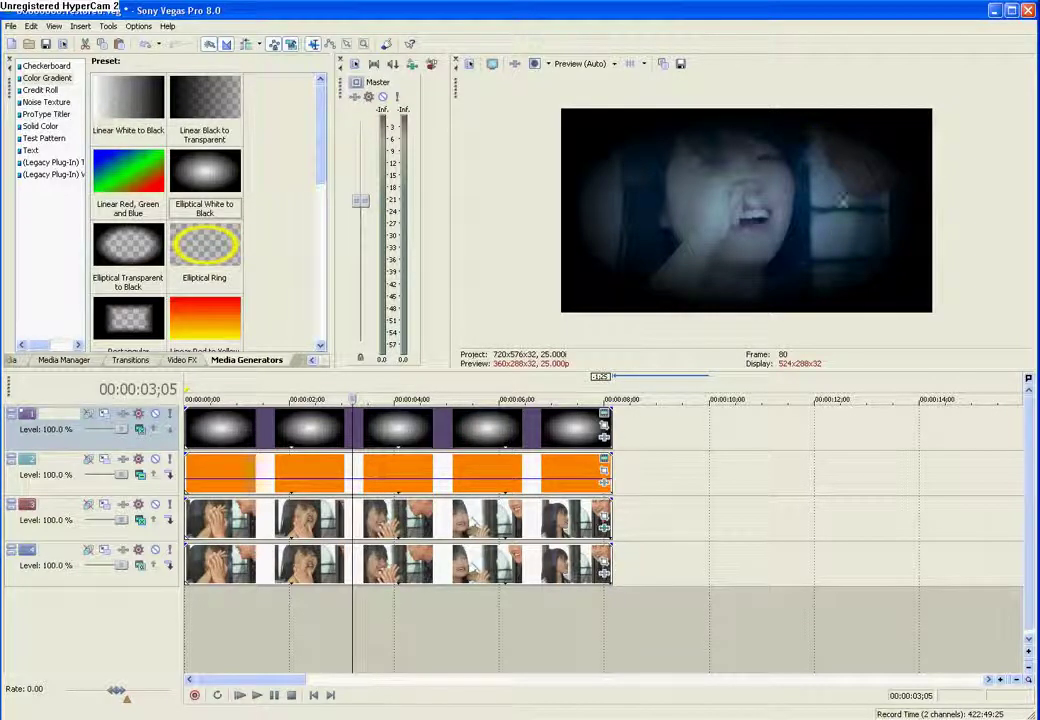
Enlarge the gradient's white centre, moving the black control point out to about 0.707 and the white one to about 0.459 at 56.6 degrees.
click(604, 416)
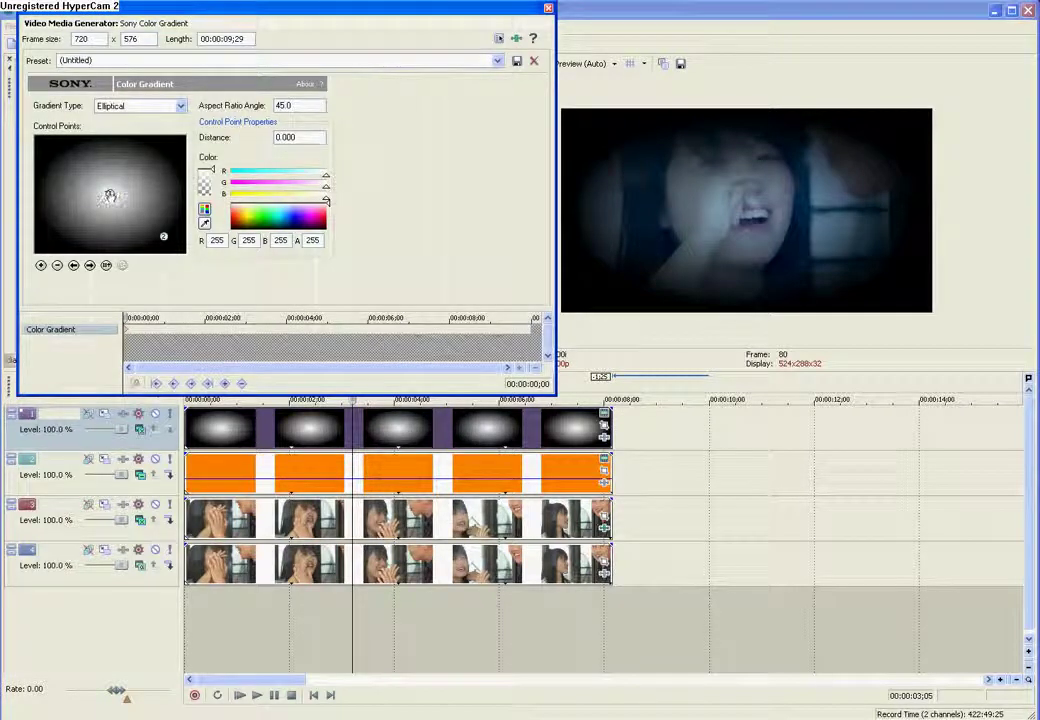
drag(110, 196, 171, 256)
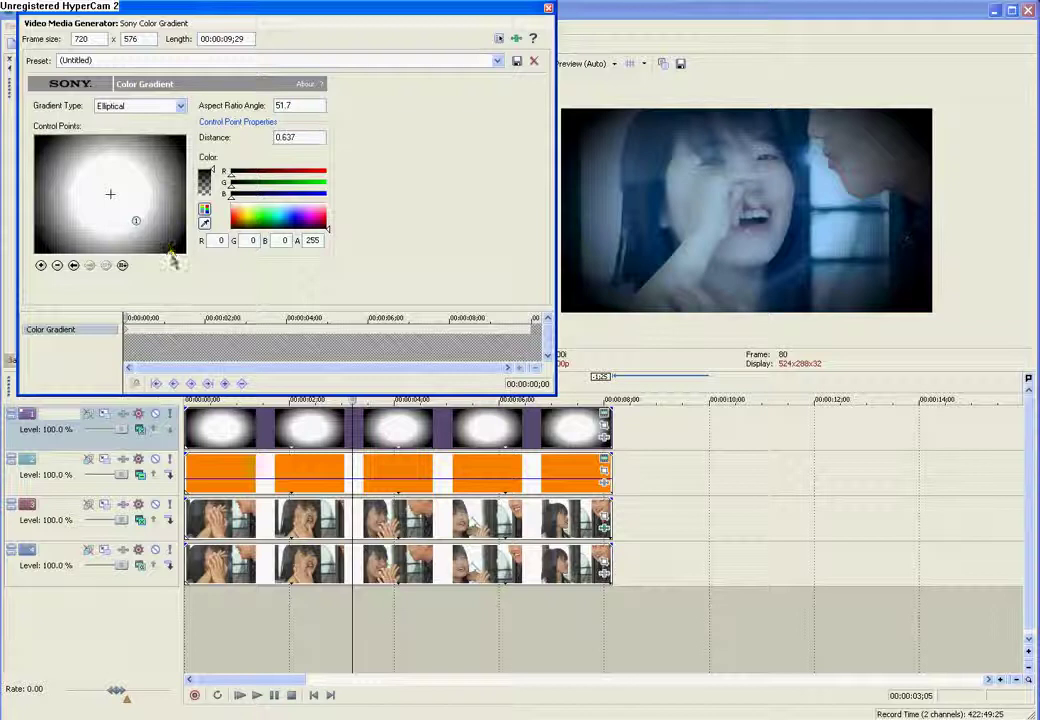
drag(172, 254, 195, 287)
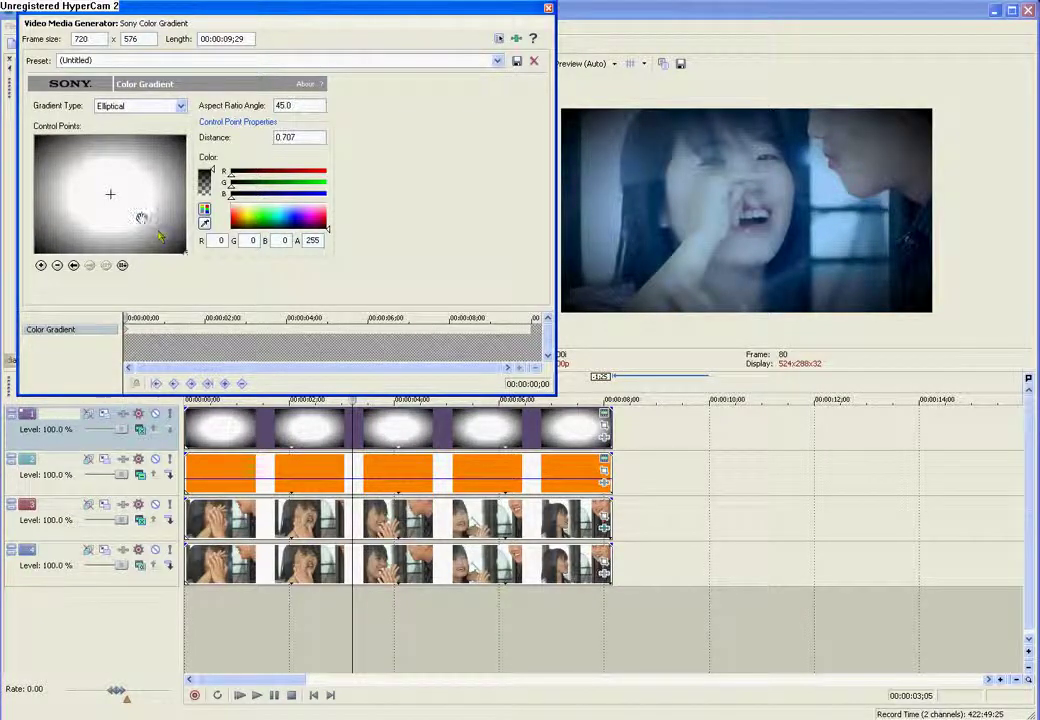
drag(142, 218, 148, 240)
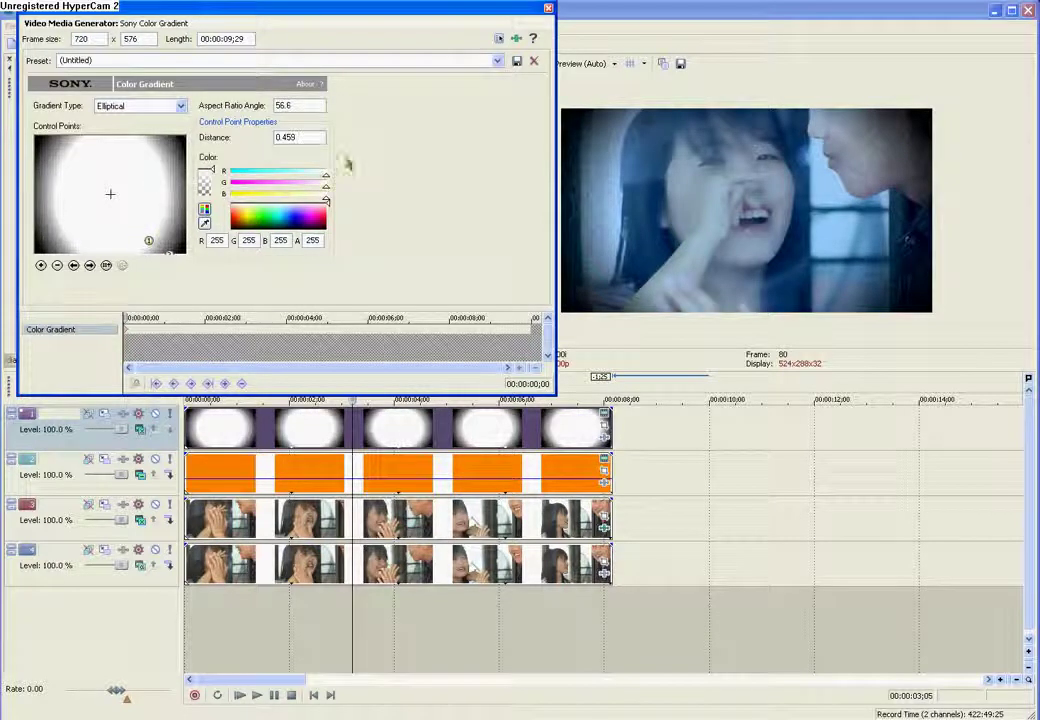
click(548, 10)
Play the composite from near the start and compare the picture with the gradient track muted and unmuted.
click(205, 628)
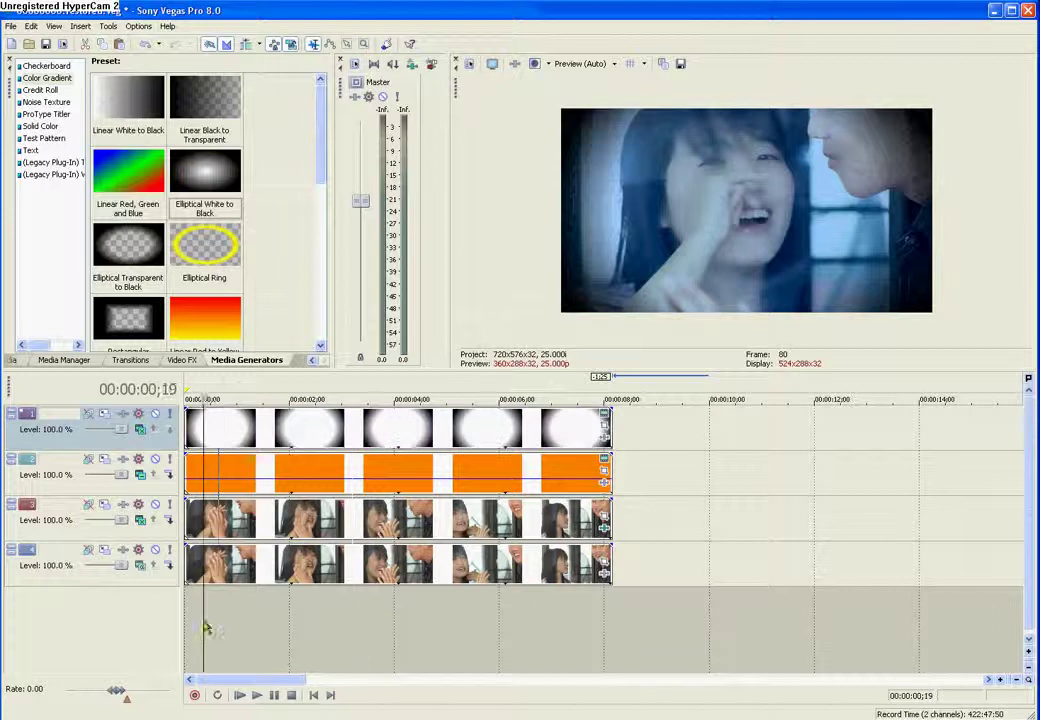
key(space)
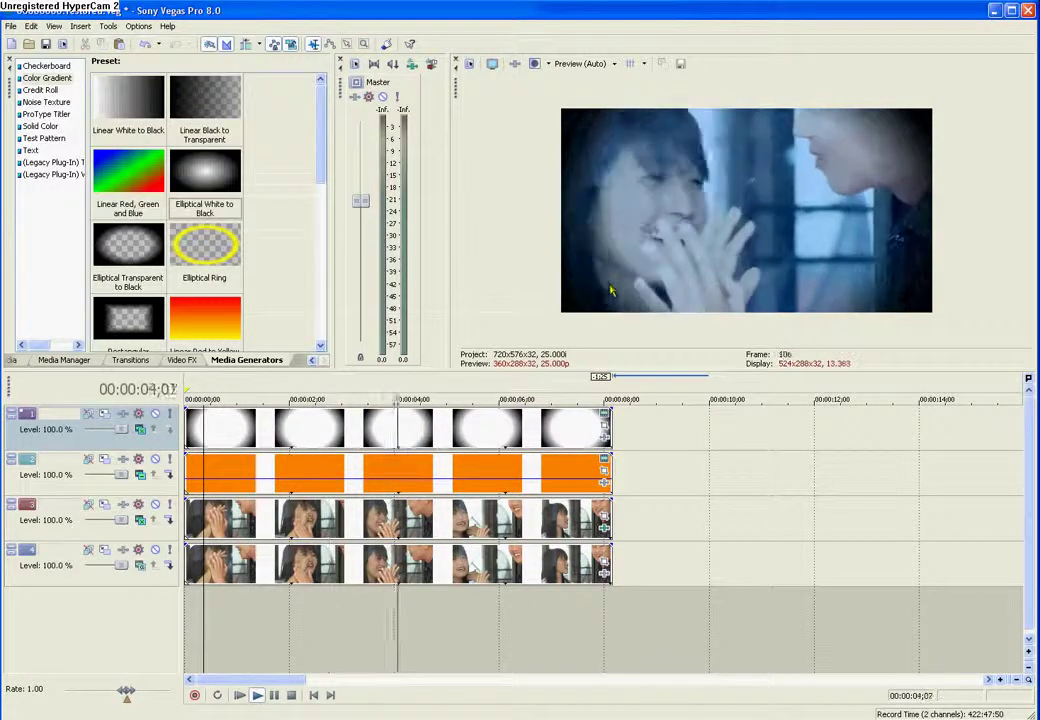
key(Return)
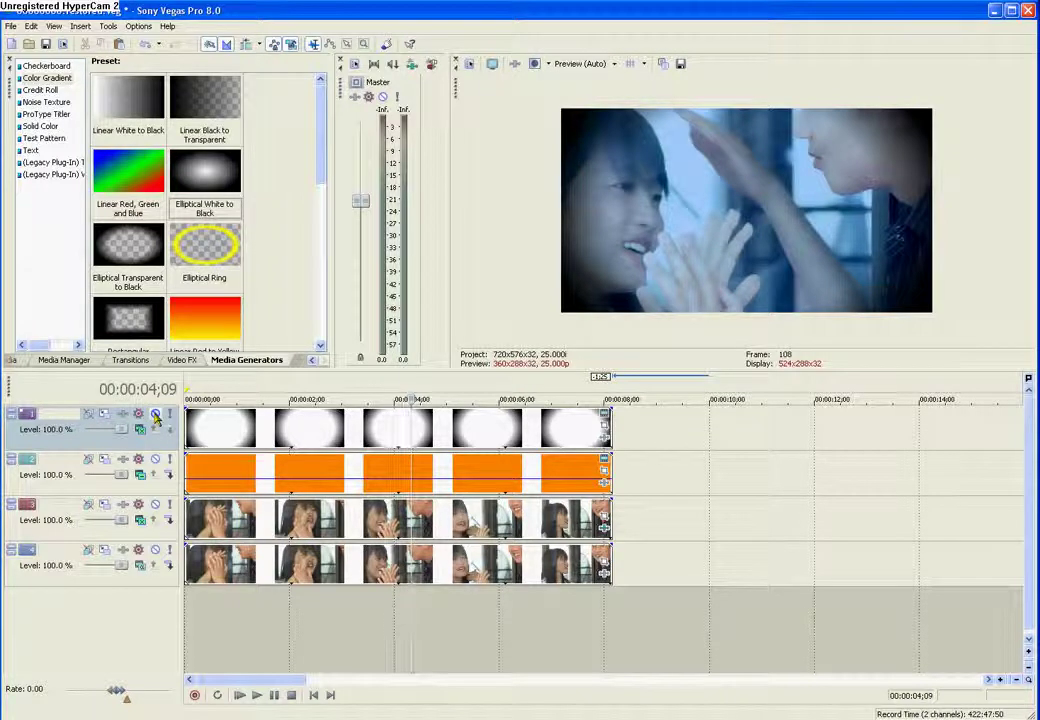
click(156, 416)
click(156, 416)
click(156, 416)
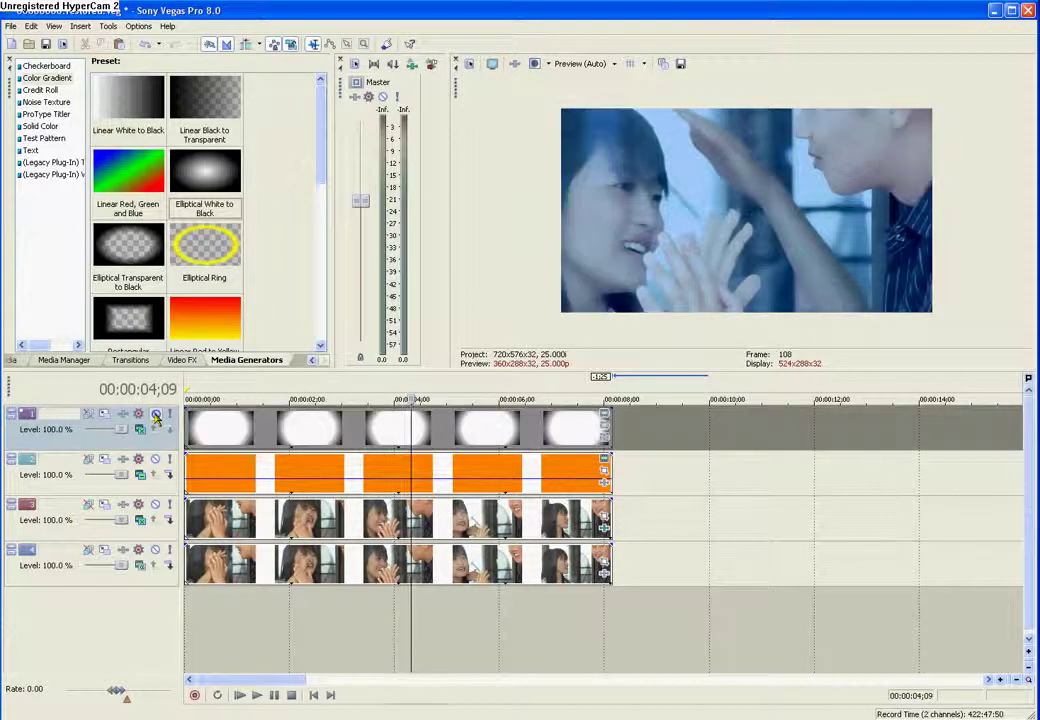
click(156, 416)
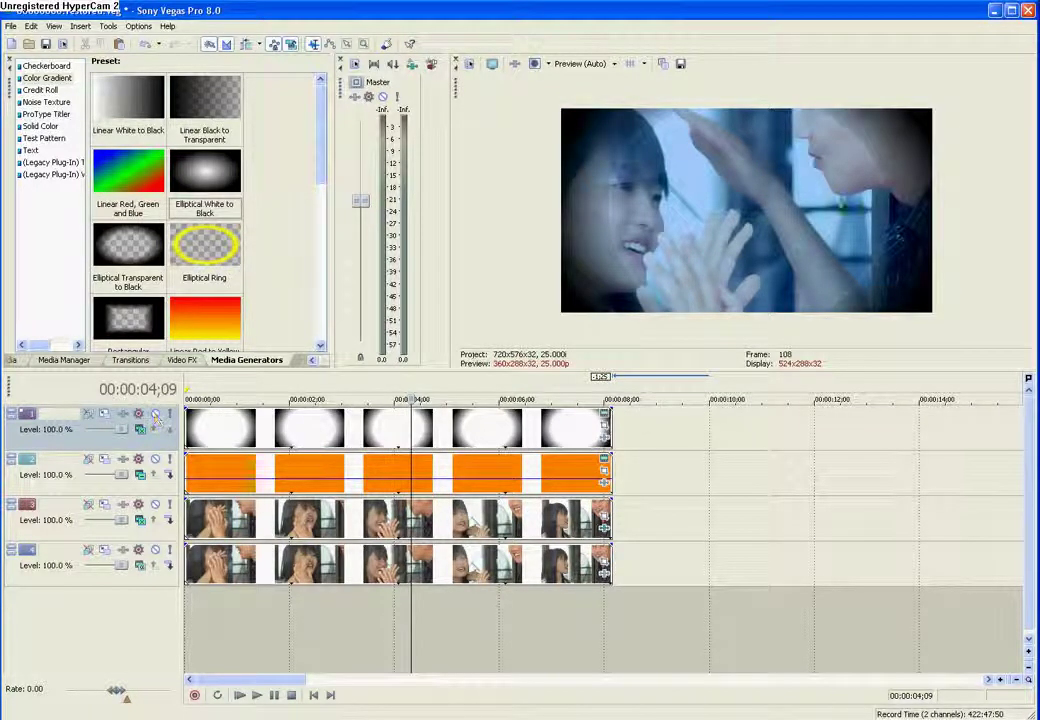
Replay the opening seconds of the timeline several times to examine the vignetted, blue-tinted look in motion.
click(226, 626)
key(space)
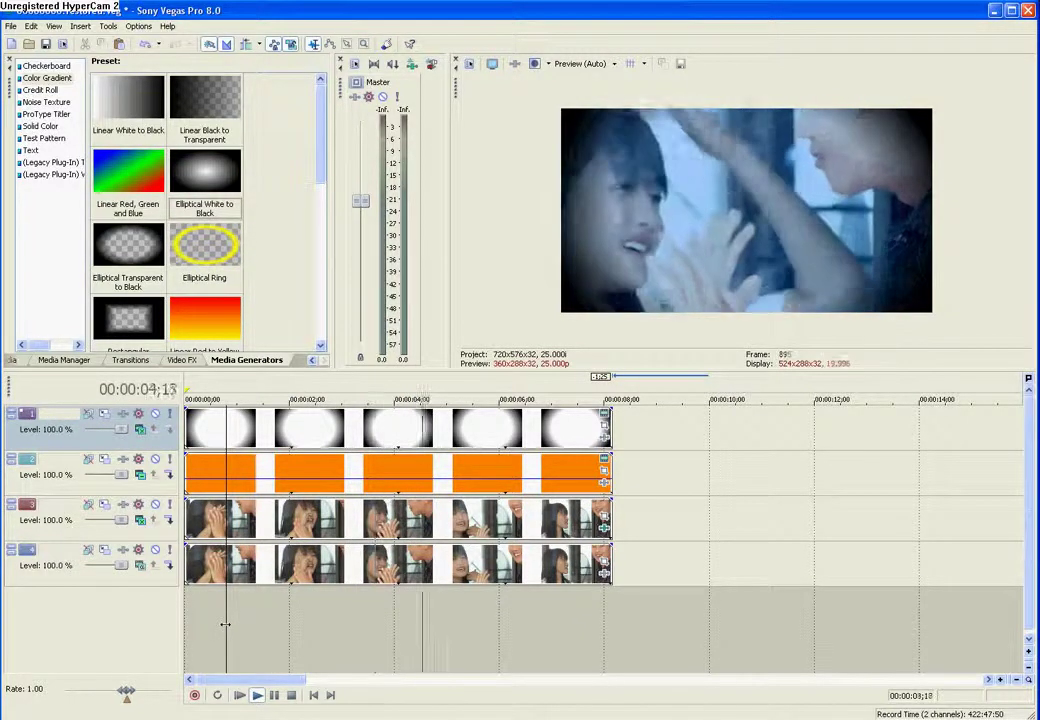
key(Return)
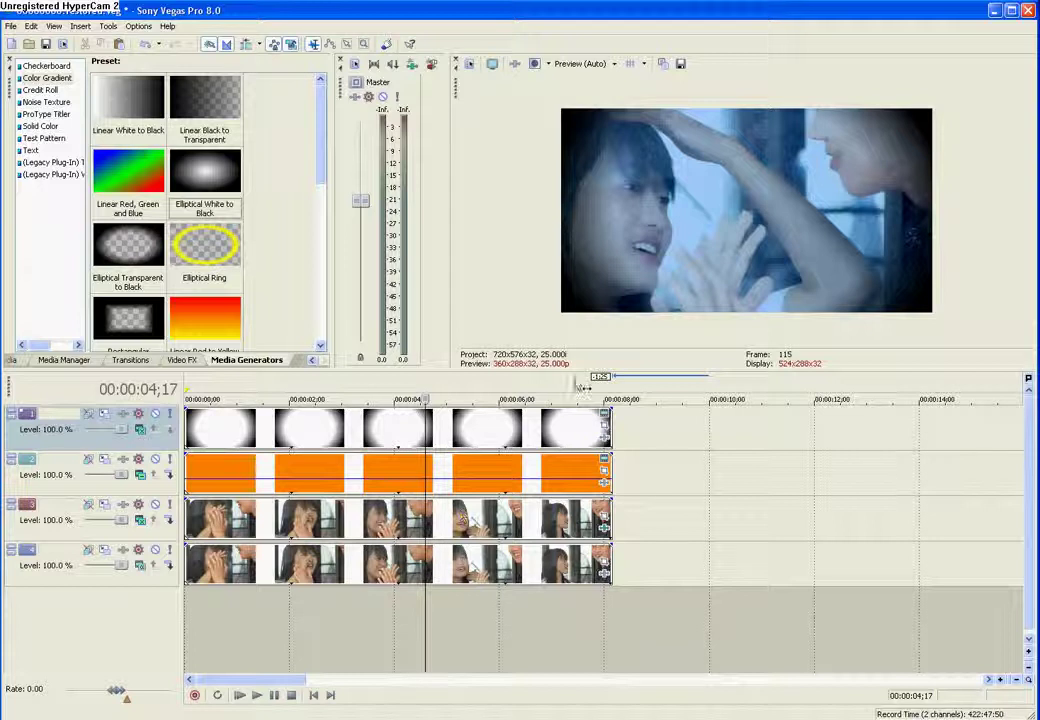
click(255, 612)
click(206, 631)
key(space)
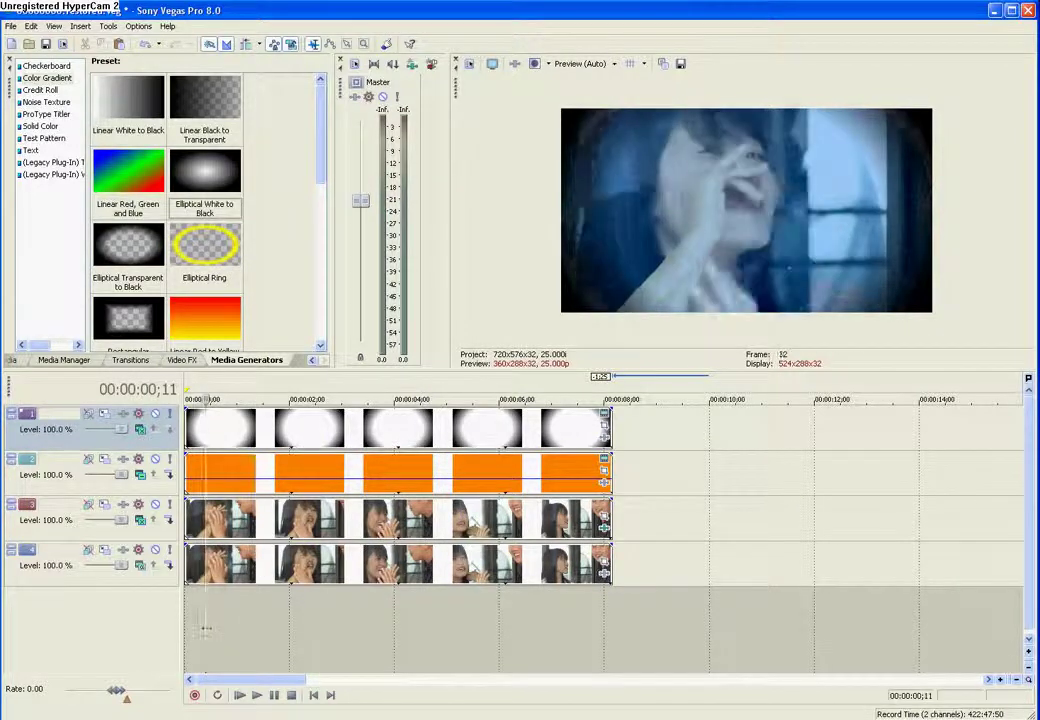
key(space)
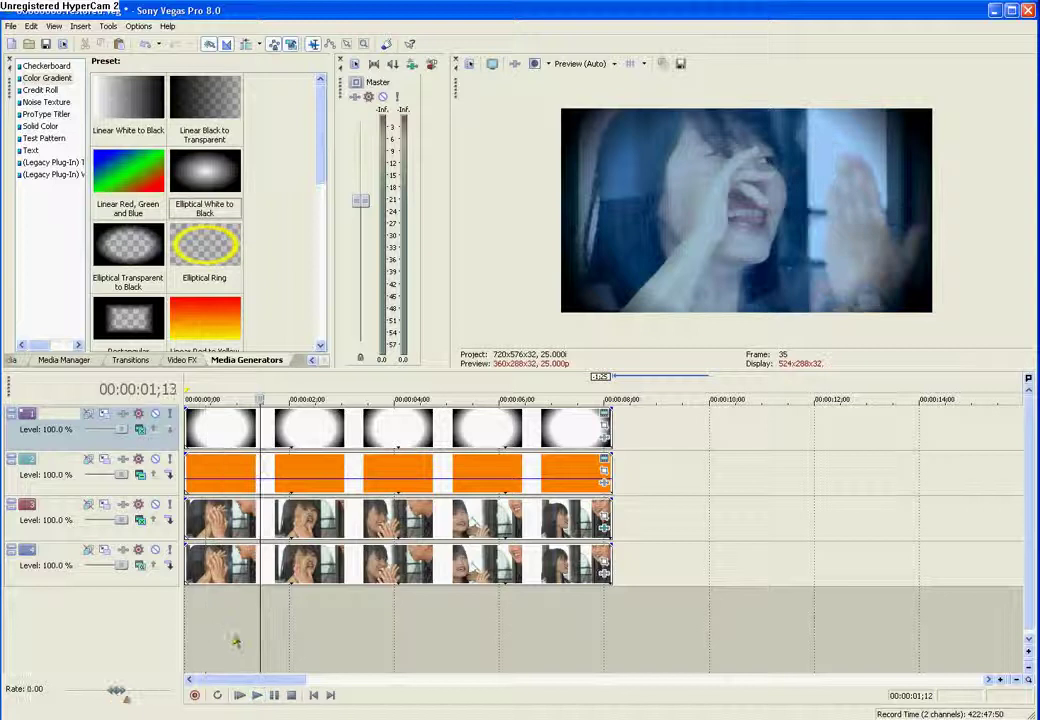
click(229, 637)
key(space)
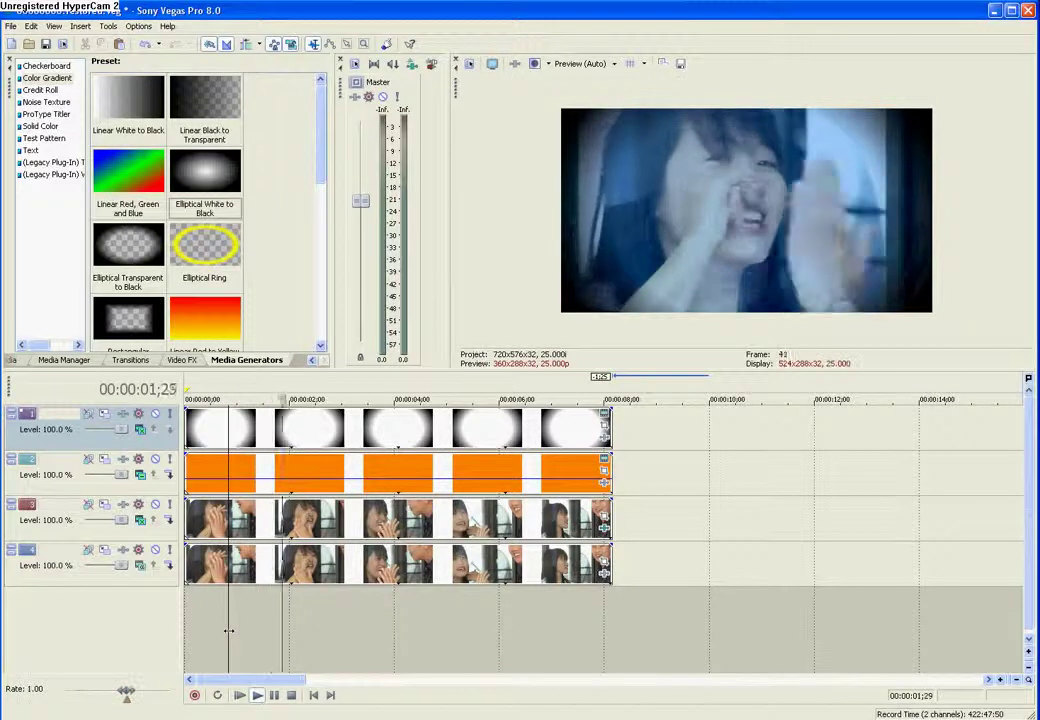
key(space)
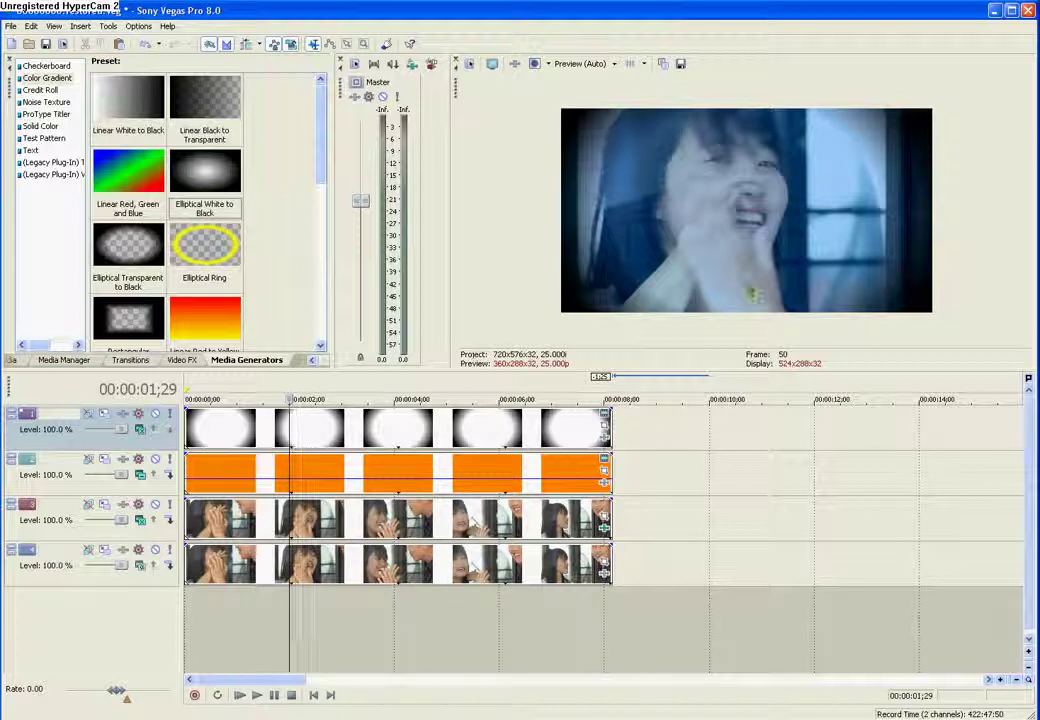
click(215, 632)
key(space)
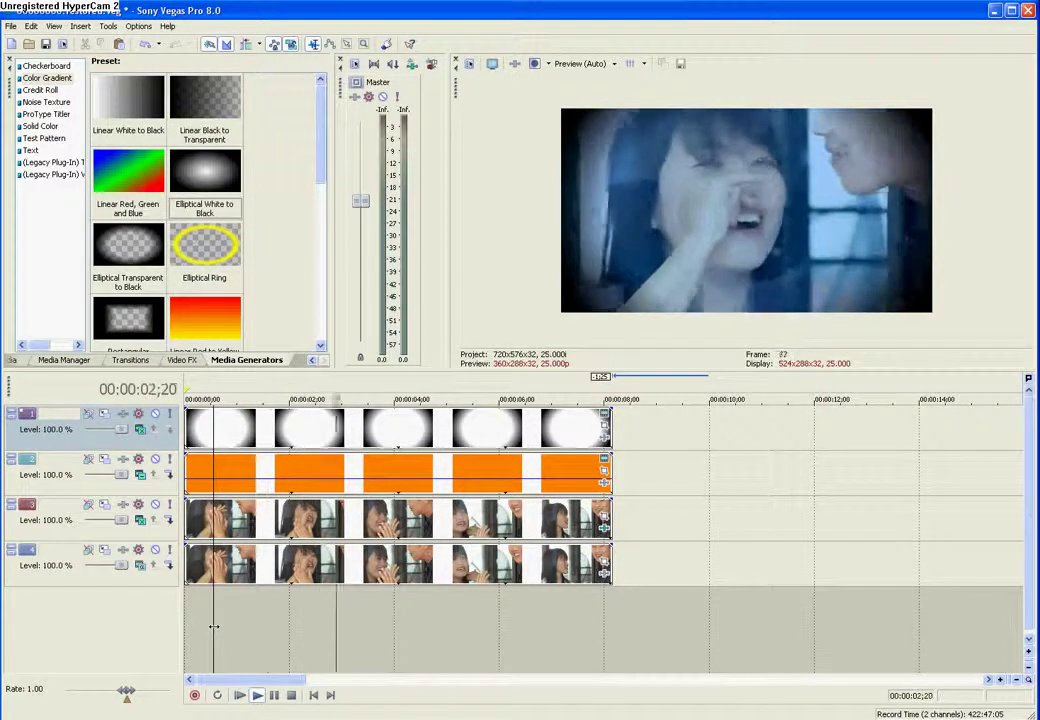
key(Return)
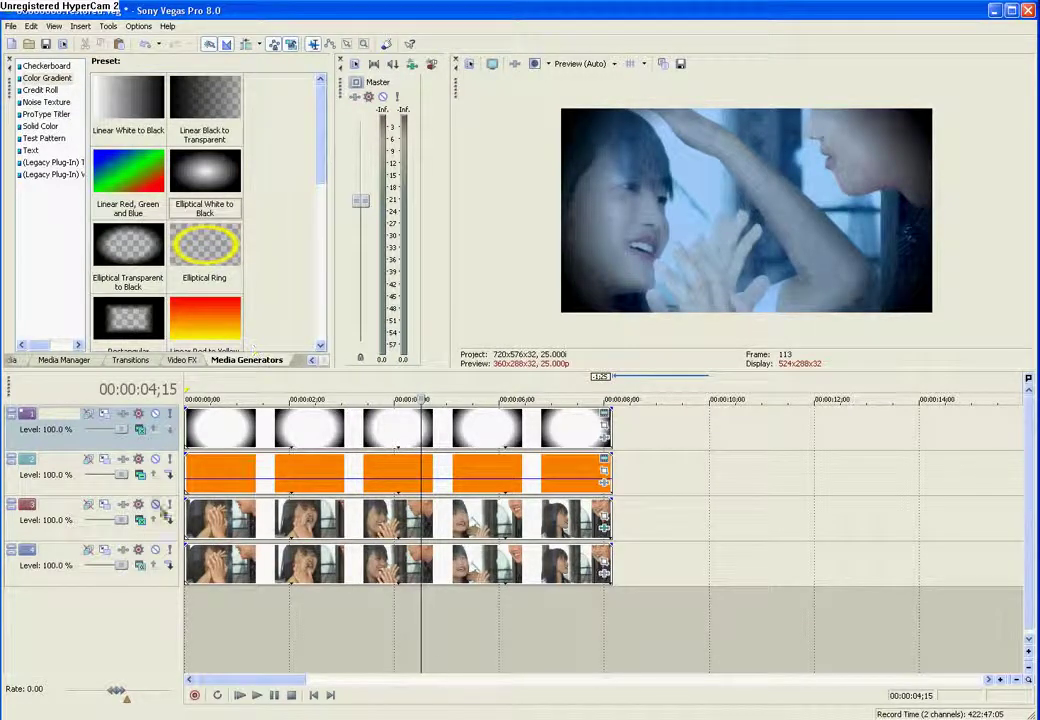
Mute tracks 1, 2 and 3 and play the untreated clip on track 4 for comparison.
click(155, 414)
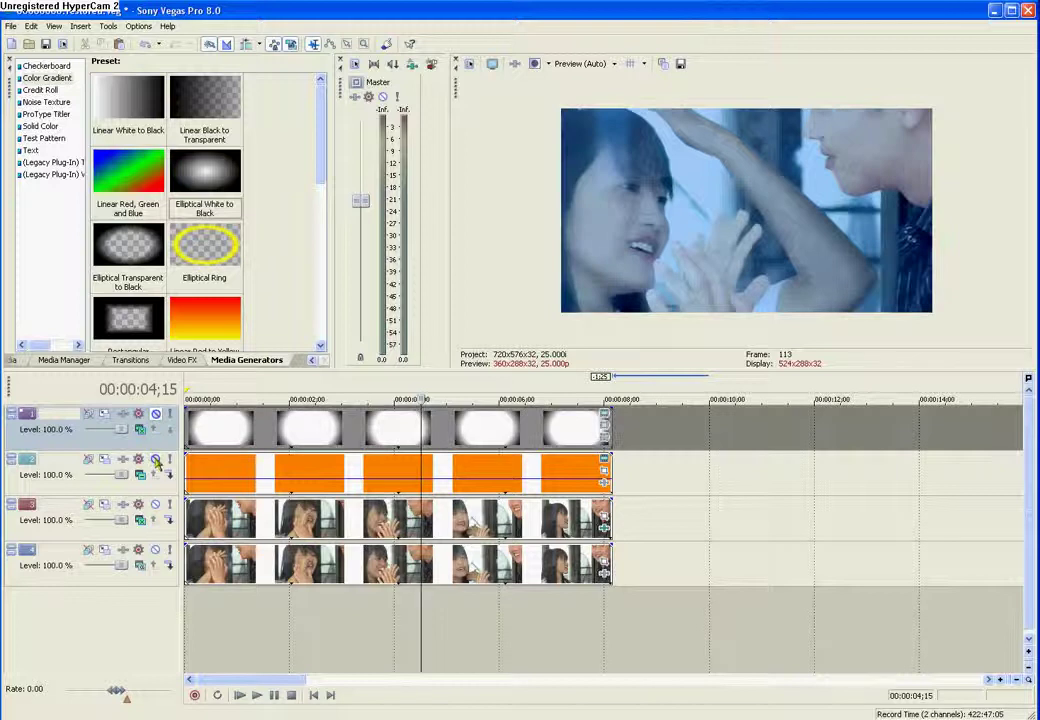
click(155, 459)
click(155, 504)
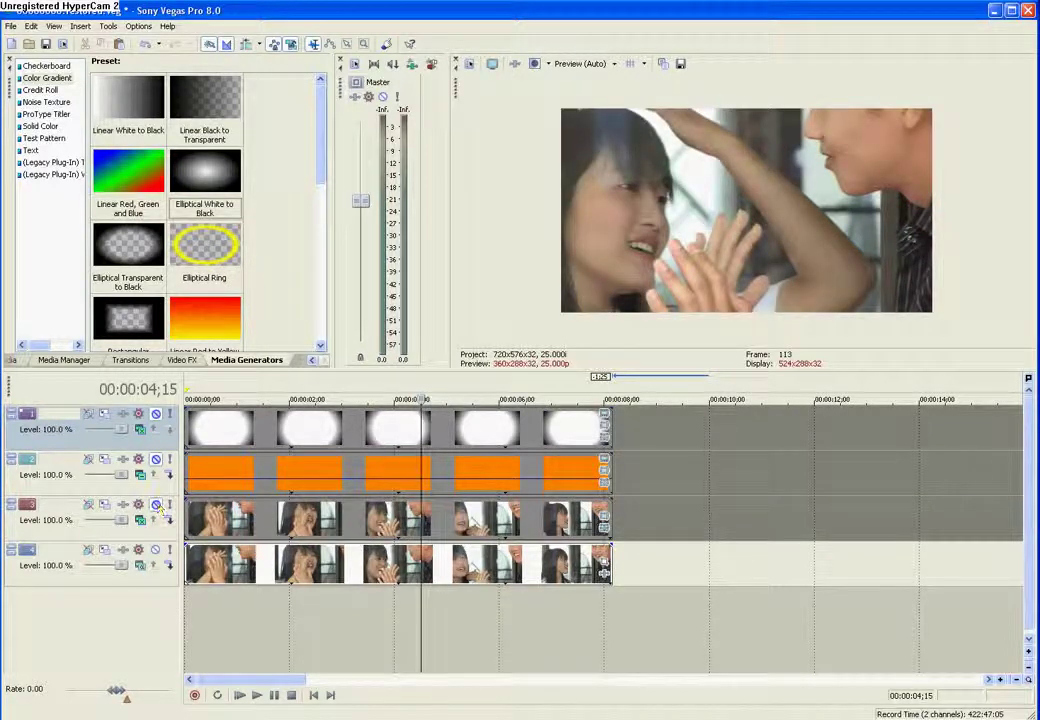
click(313, 638)
click(251, 609)
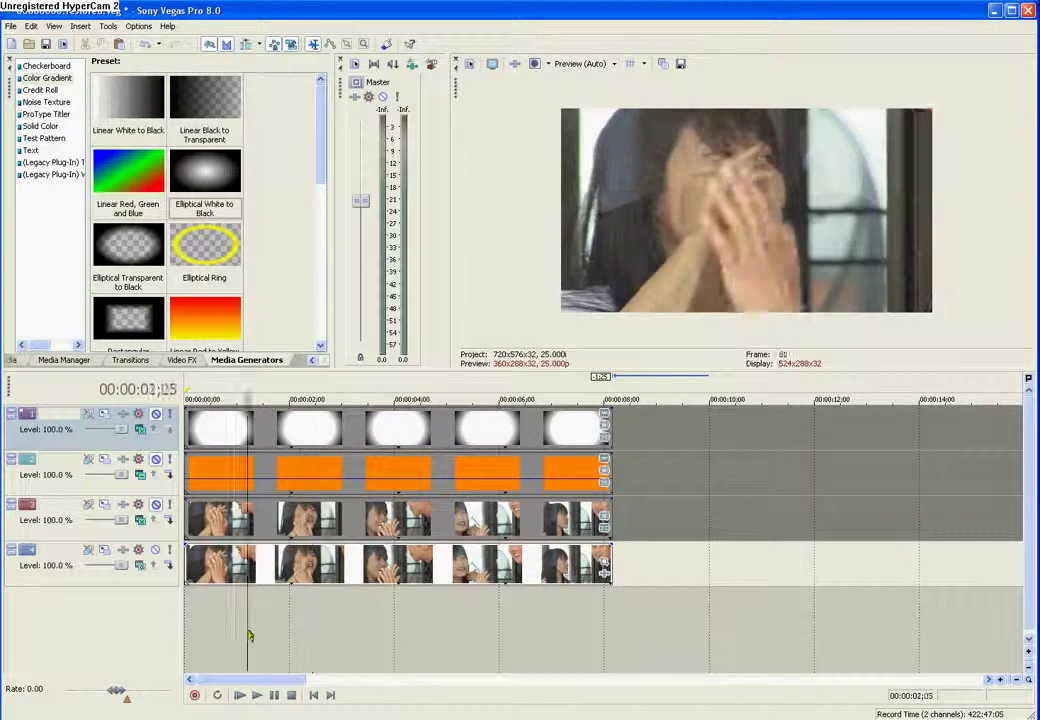
click(228, 636)
key(space)
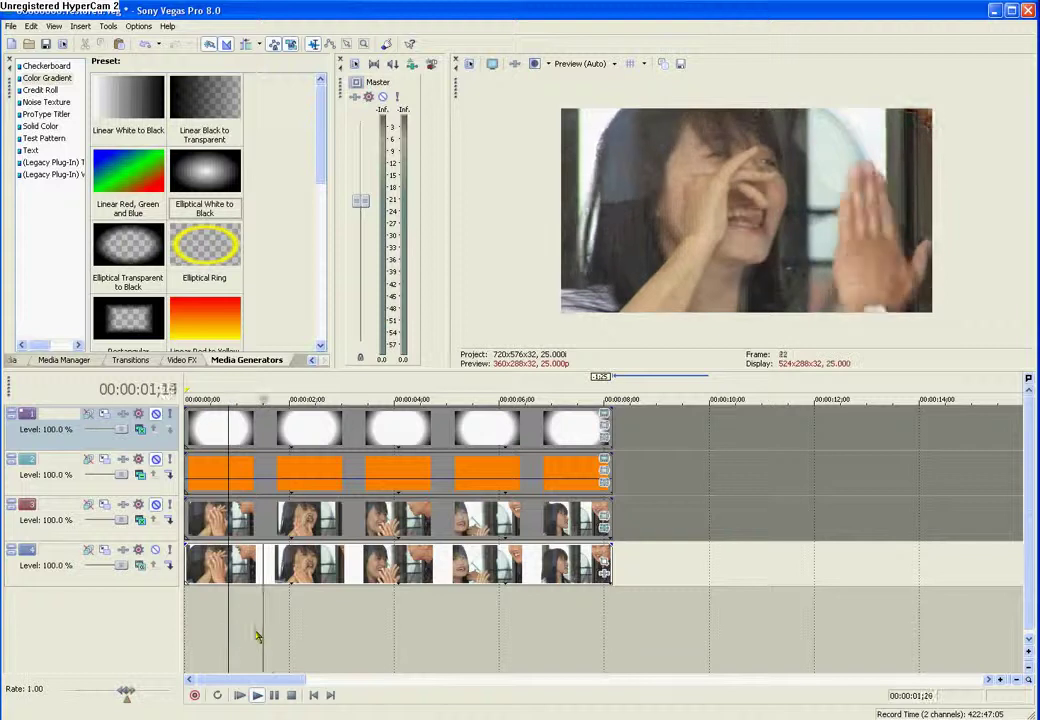
key(Return)
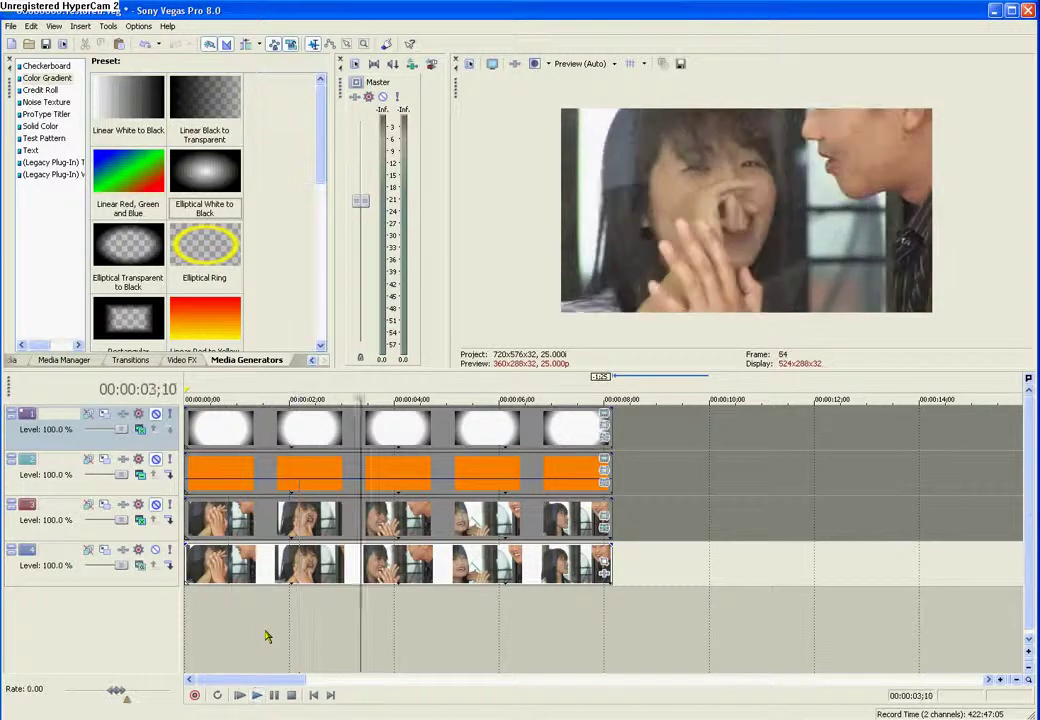
key(Return)
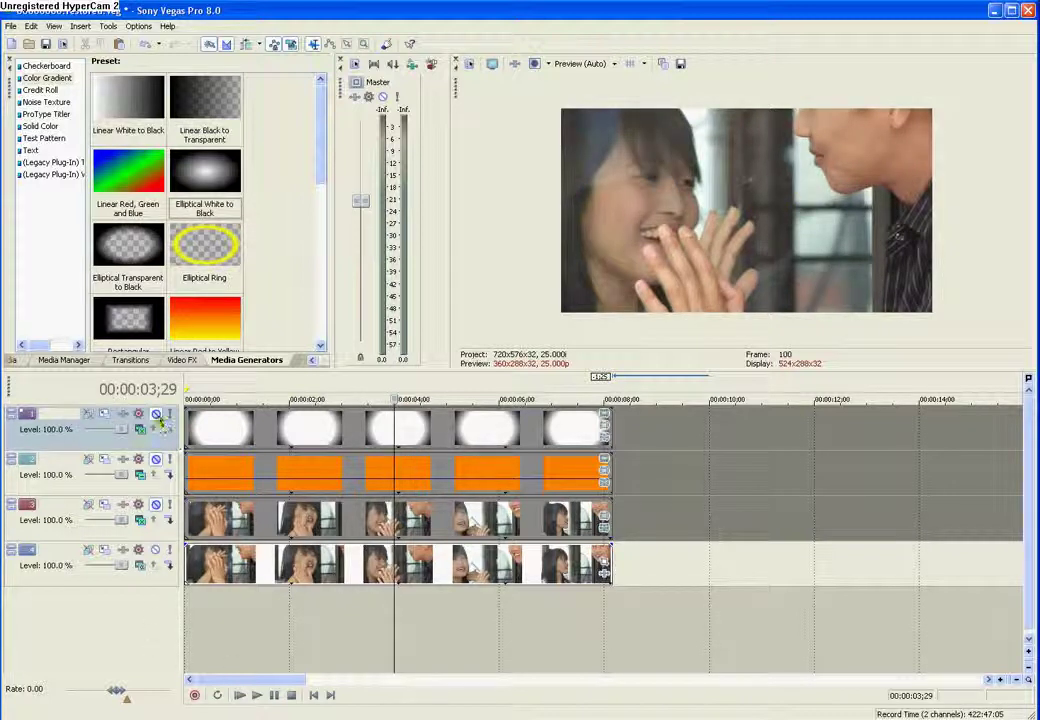
Unmute tracks 3, 2 and 1 one after another and play the full composite from near the start.
click(156, 505)
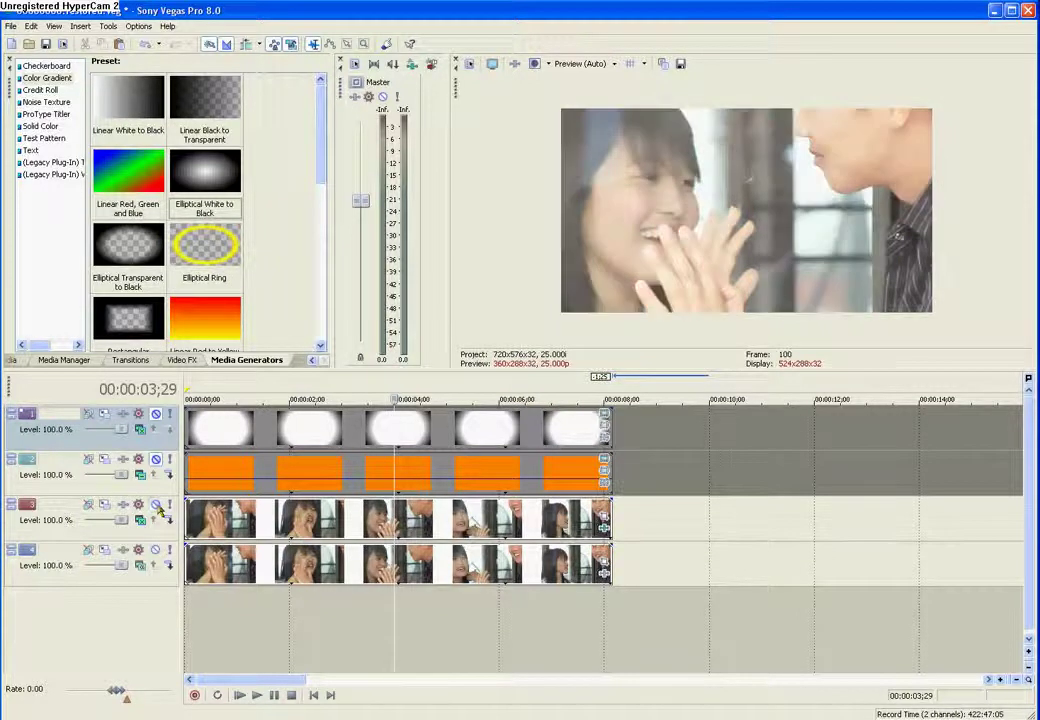
click(156, 460)
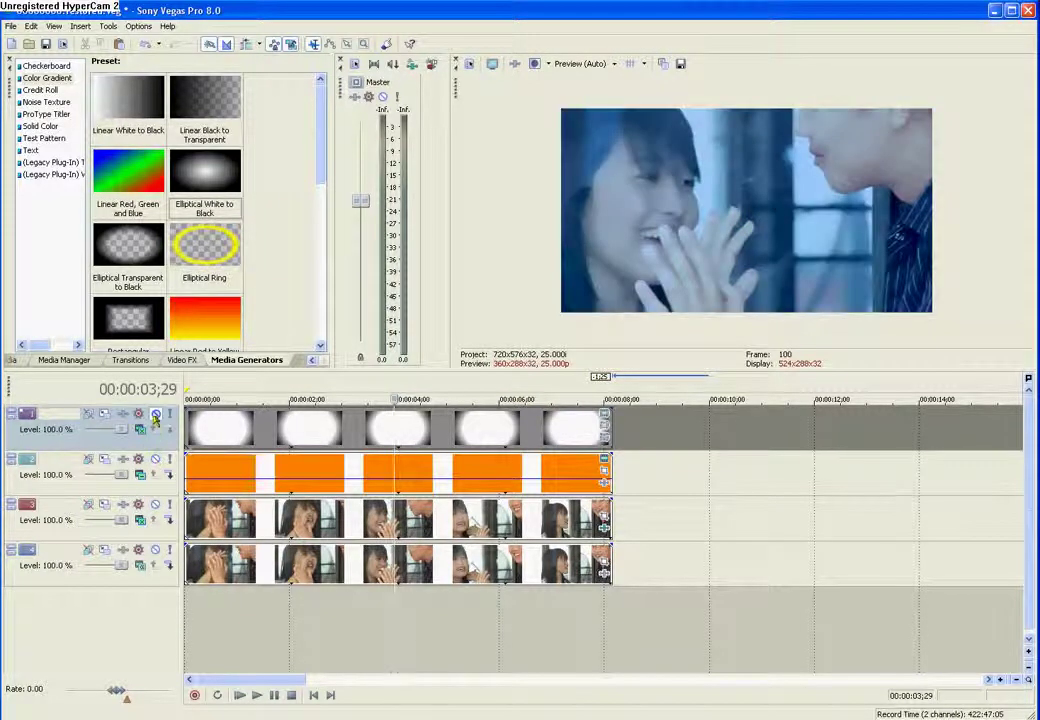
click(156, 413)
click(213, 626)
key(space)
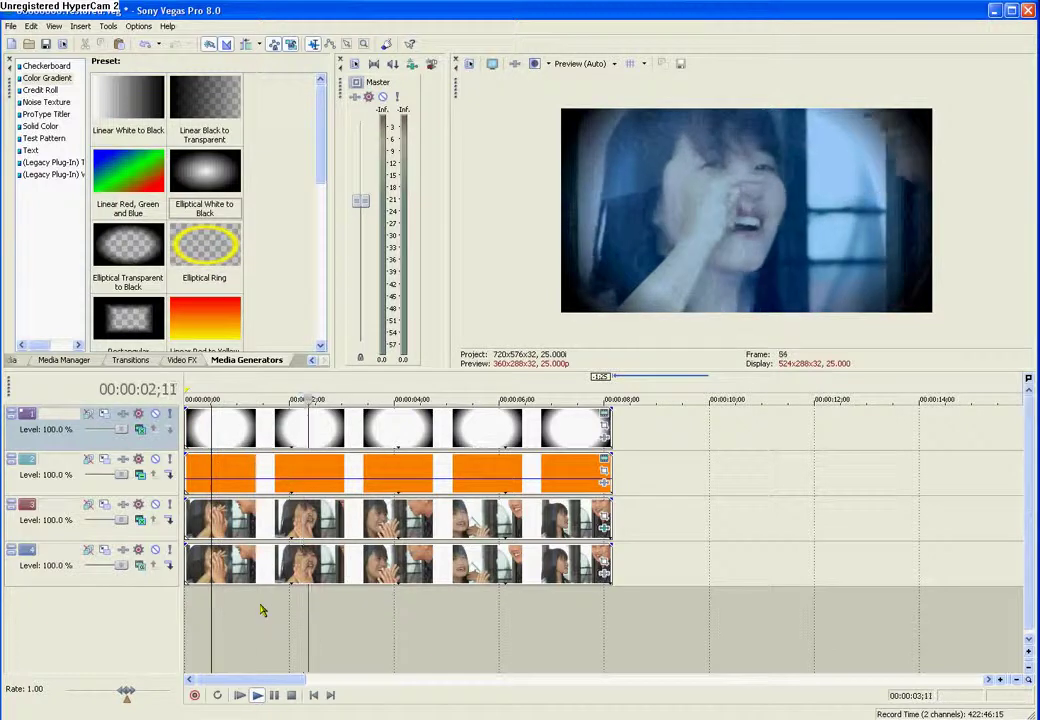
key(Return)
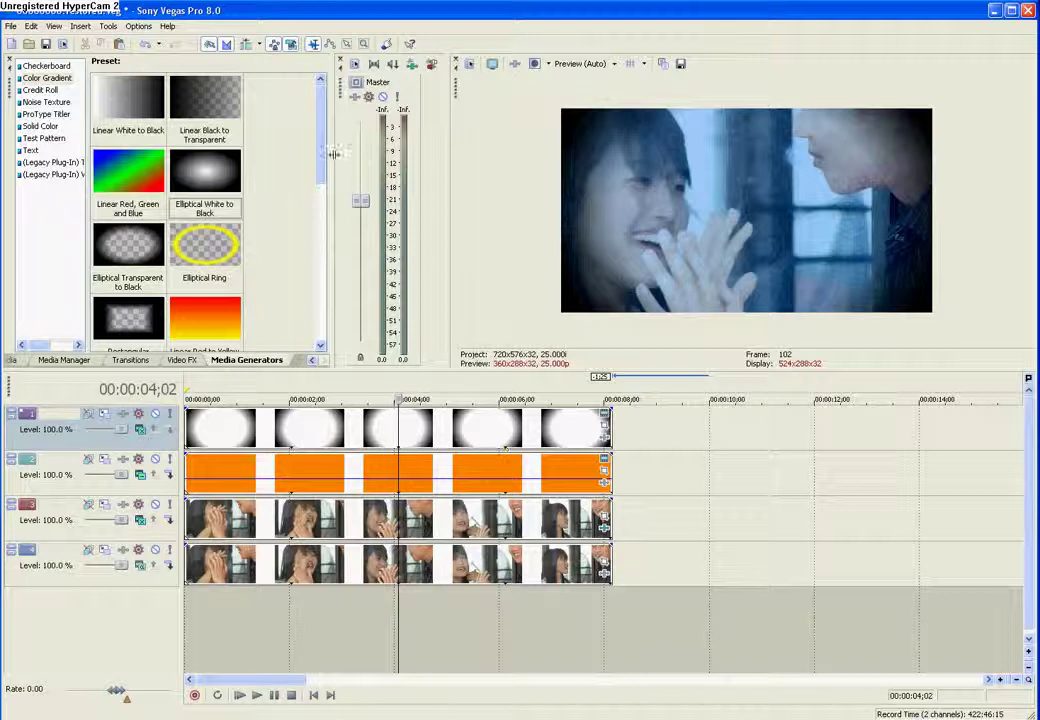
Apply the Levels video effect with the Computer RGB to Studio RGB preset to the Test 1 clip on track 3.
drag(318, 163, 322, 300)
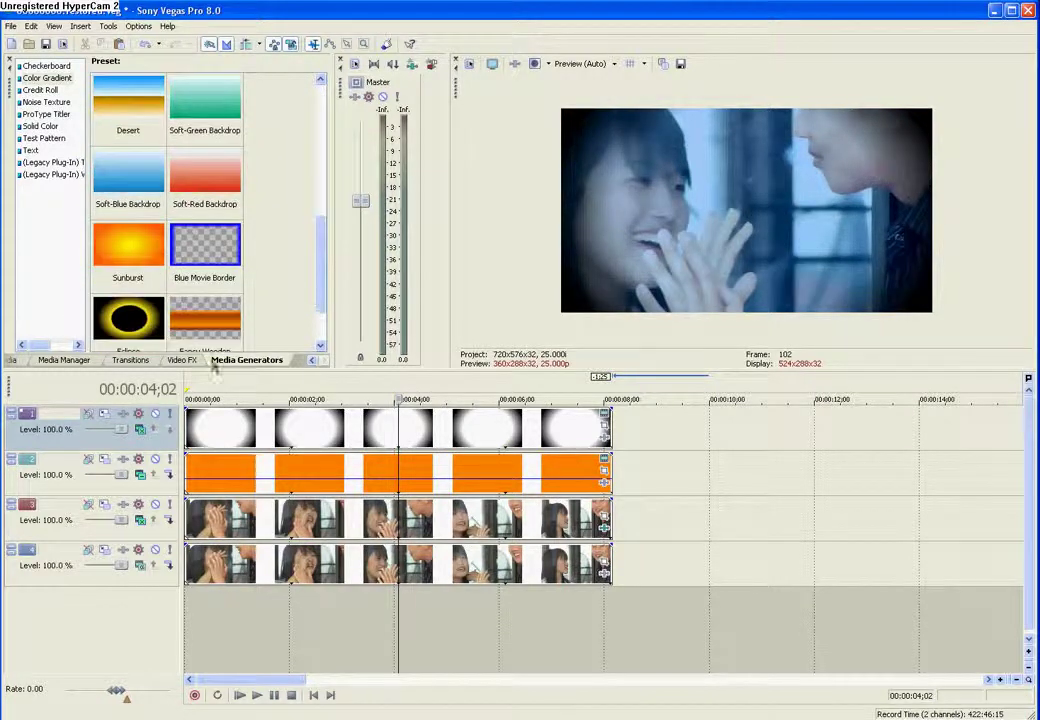
click(182, 360)
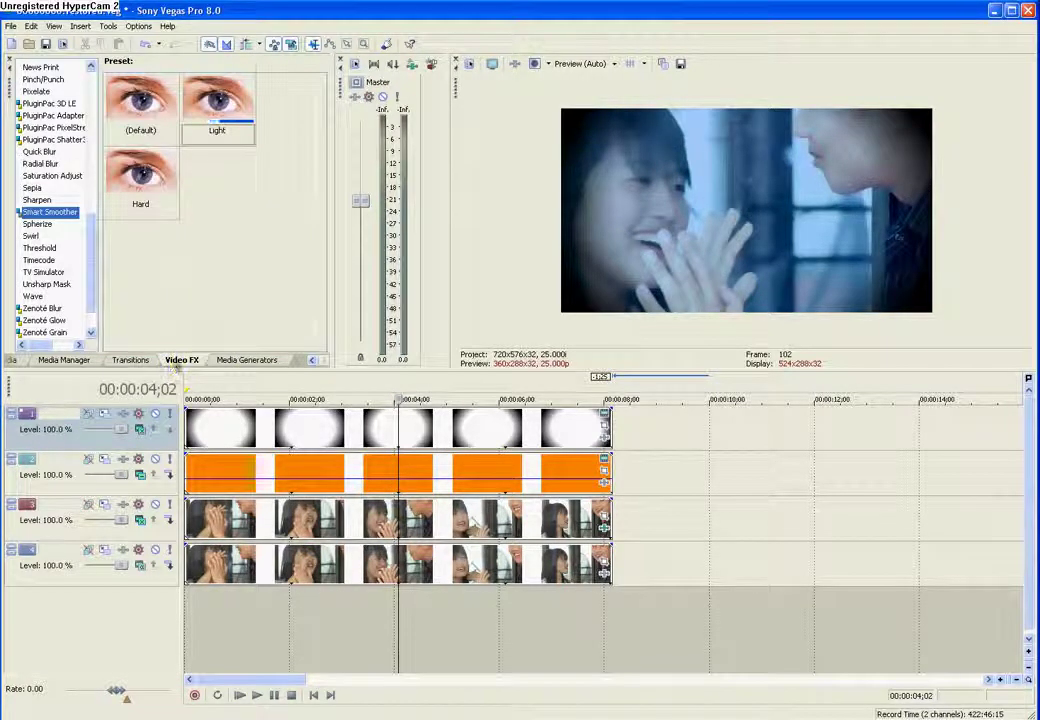
scroll(88, 237, up, 4)
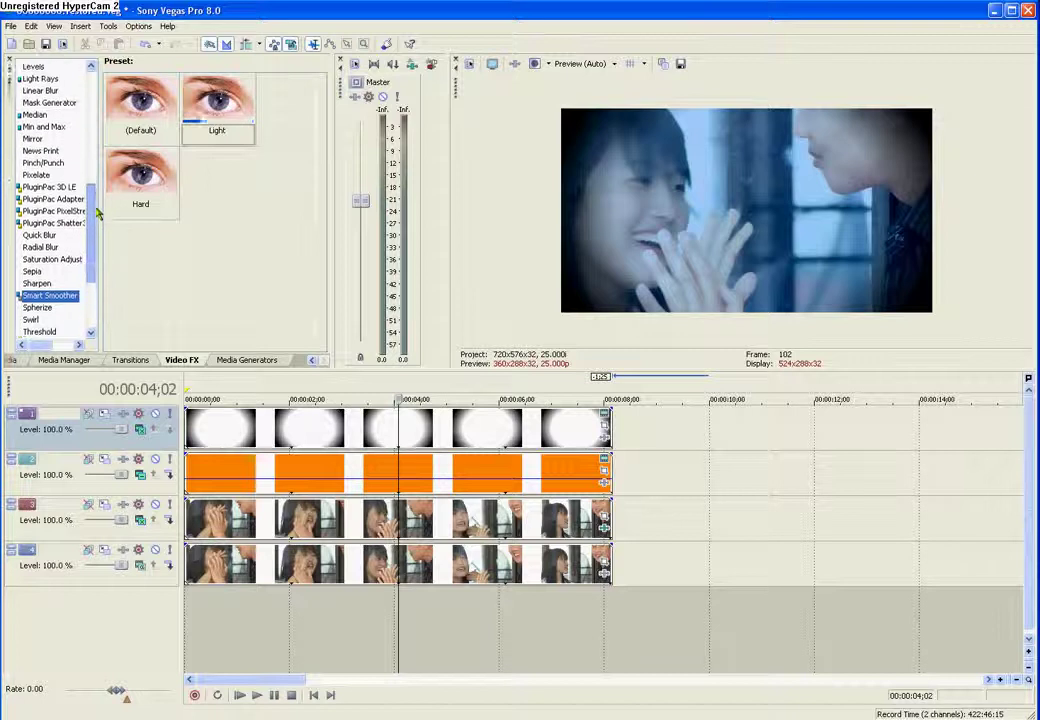
click(35, 106)
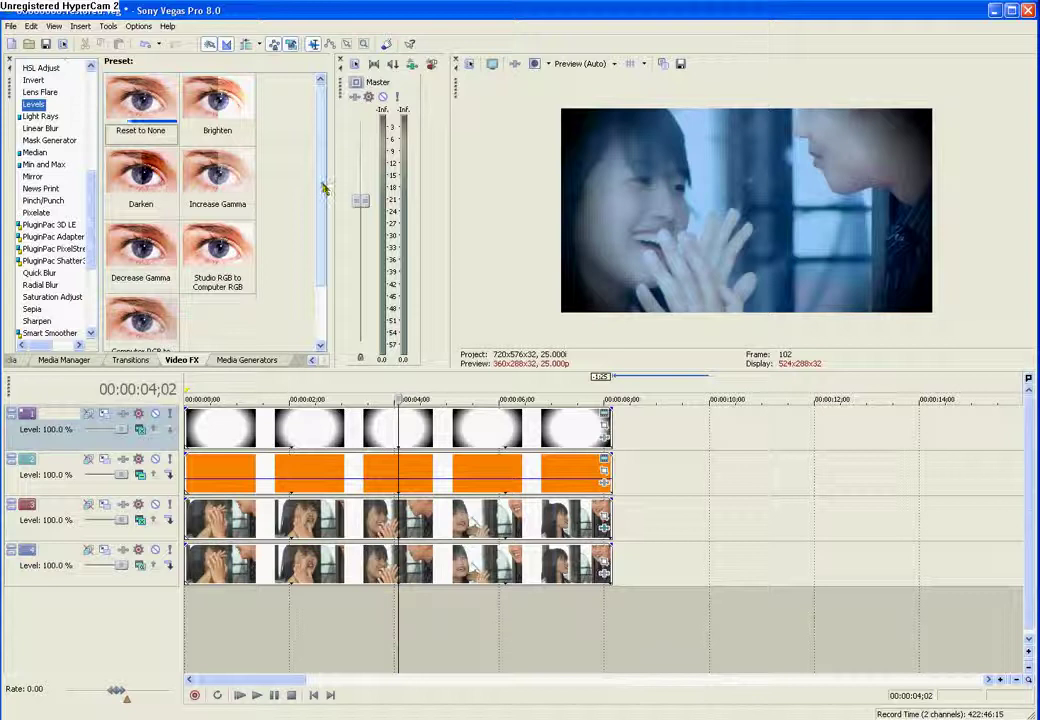
scroll(323, 230, down, 1)
scroll(323, 230, up, 1)
scroll(312, 232, down, 1)
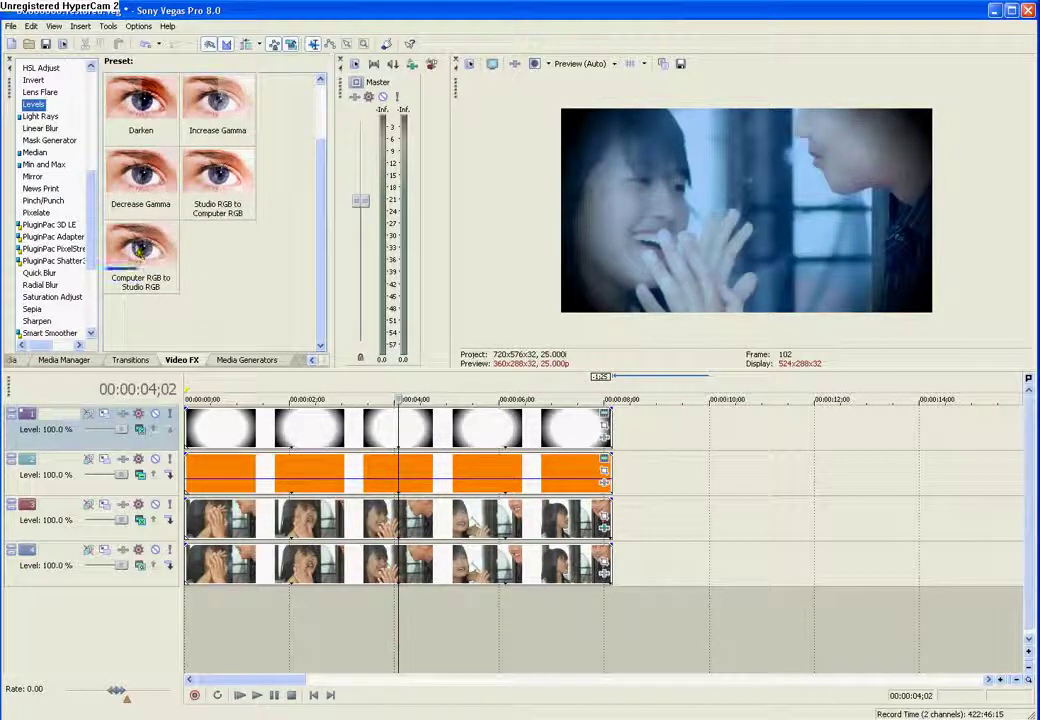
click(140, 248)
drag(255, 468, 303, 520)
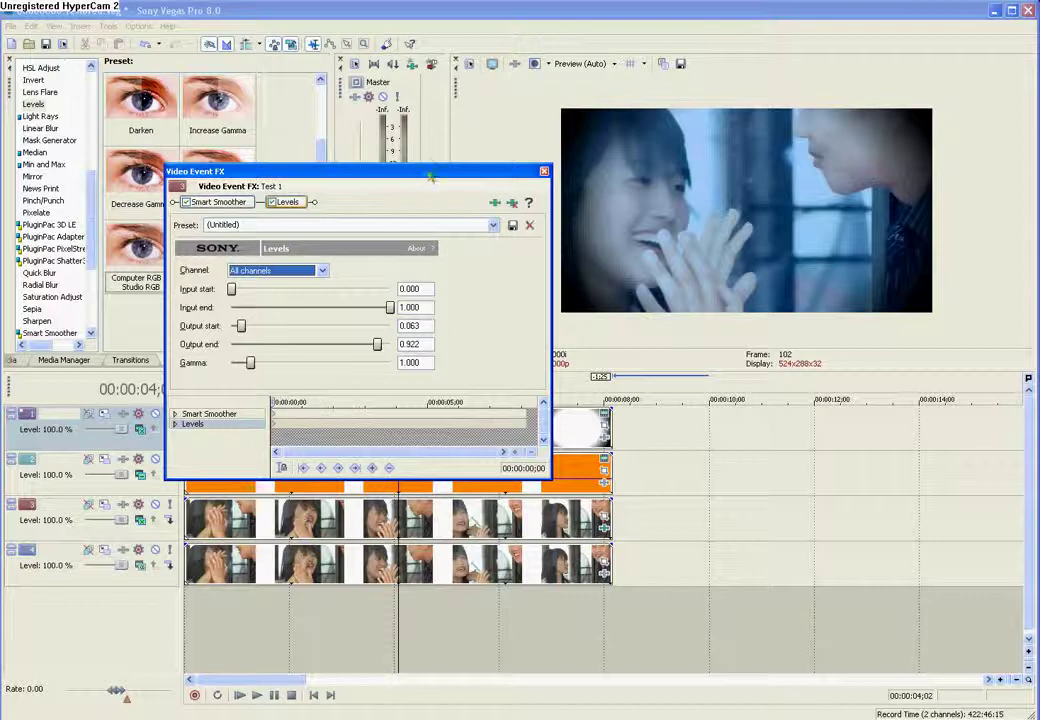
Adjust the Levels effect to input start about 0.218, input end 0.767, output start 0.049, output end 0.928 and gamma 1.055.
drag(430, 177, 384, 123)
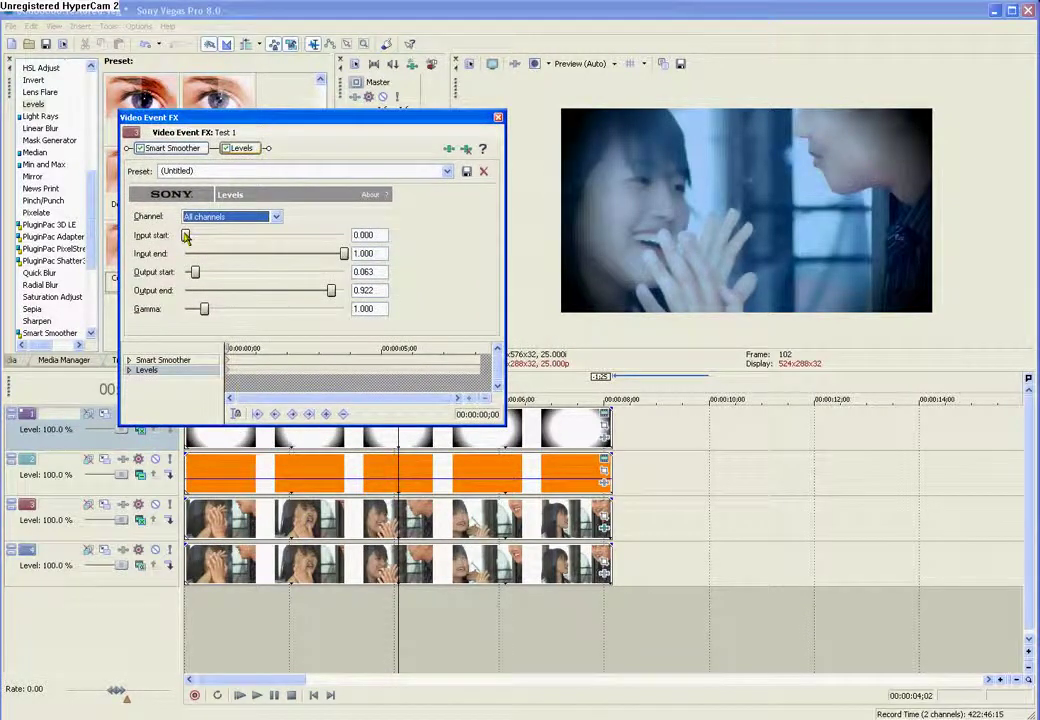
drag(185, 236, 211, 236)
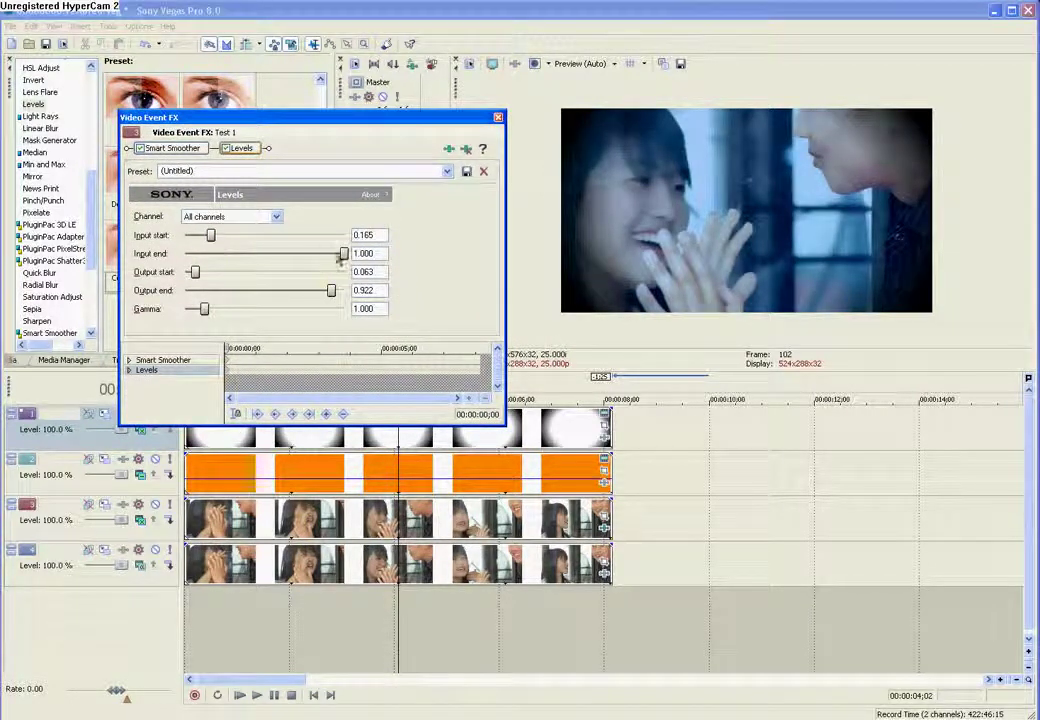
drag(307, 254, 325, 290)
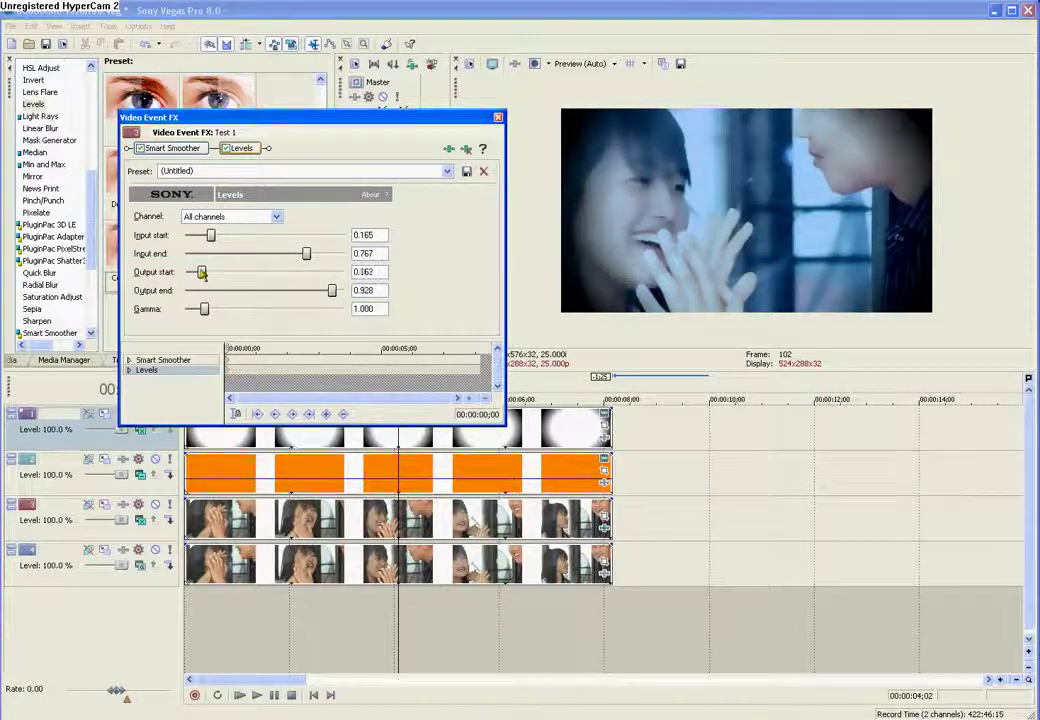
mouse_move(203, 274)
mouse_down()
mouse_move(267, 274)
mouse_move(196, 279)
mouse_up()
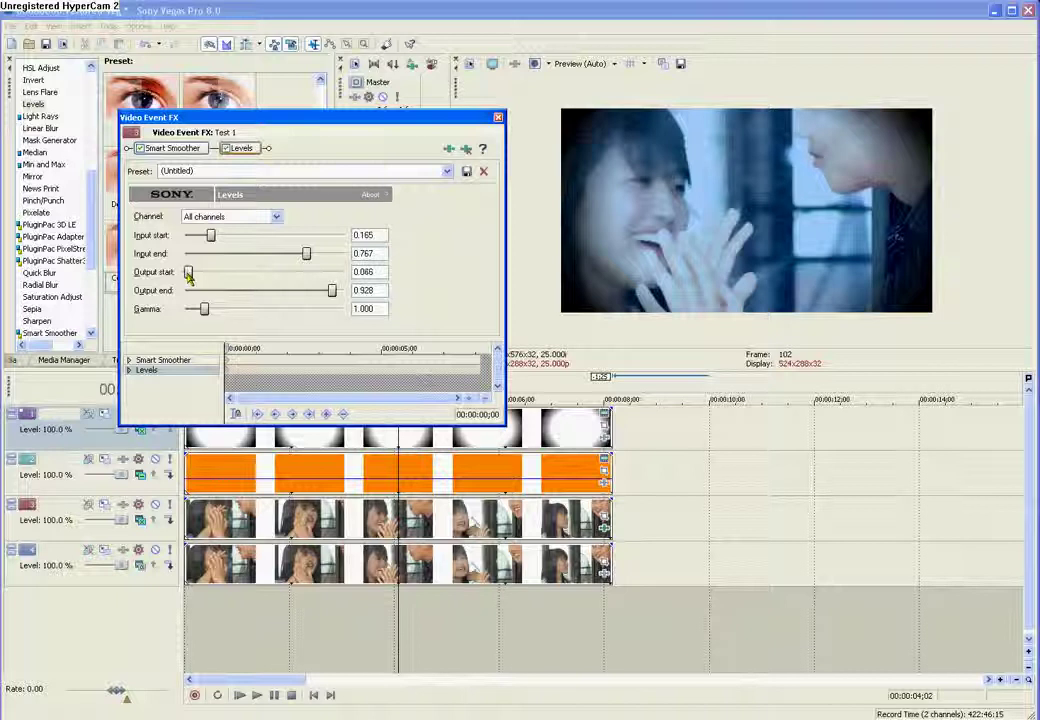
mouse_move(204, 309)
mouse_down()
mouse_move(225, 309)
mouse_move(210, 311)
mouse_up()
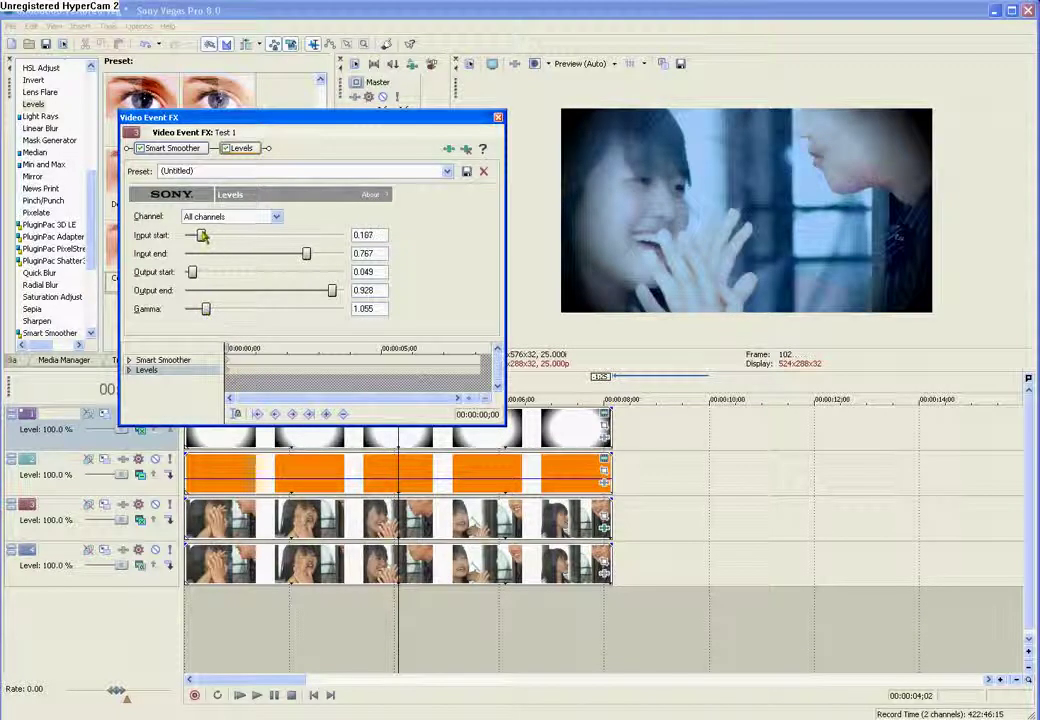
drag(202, 235, 219, 236)
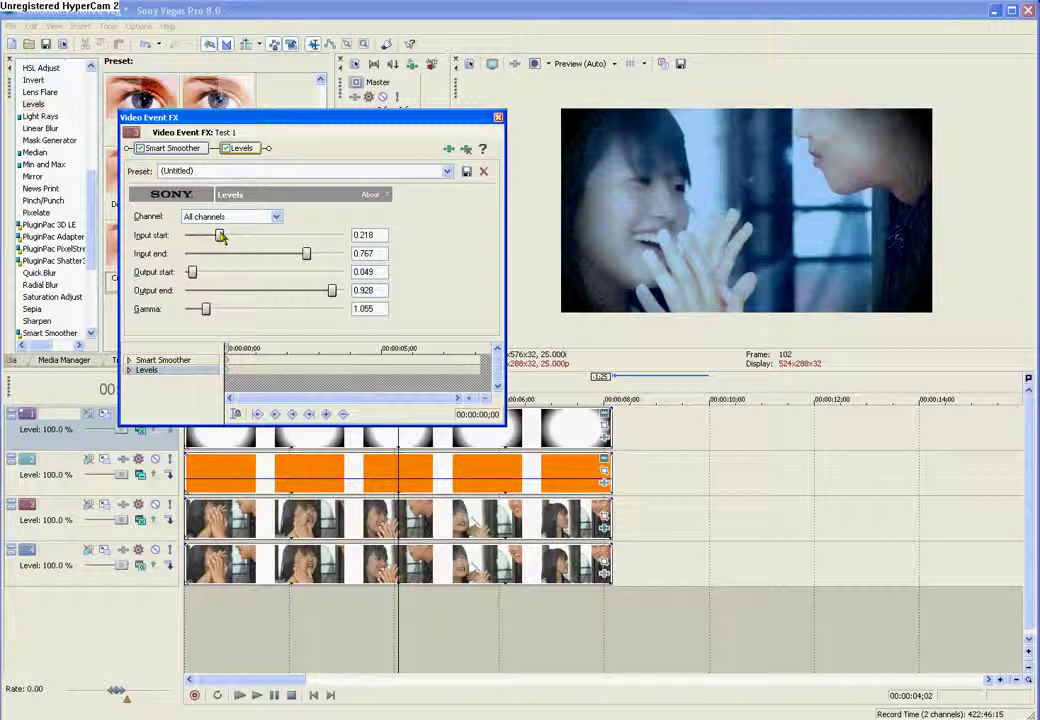
Close the Test 1 clip's effect settings and play the composite with the adjusted Levels from near the start.
click(498, 118)
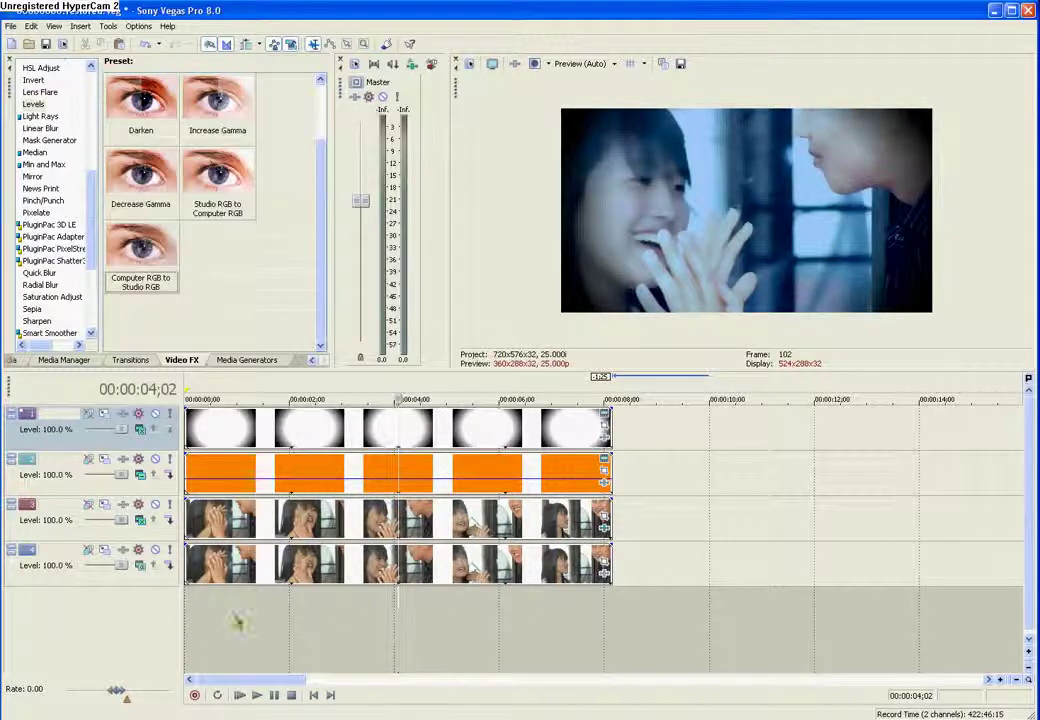
click(209, 646)
key(space)
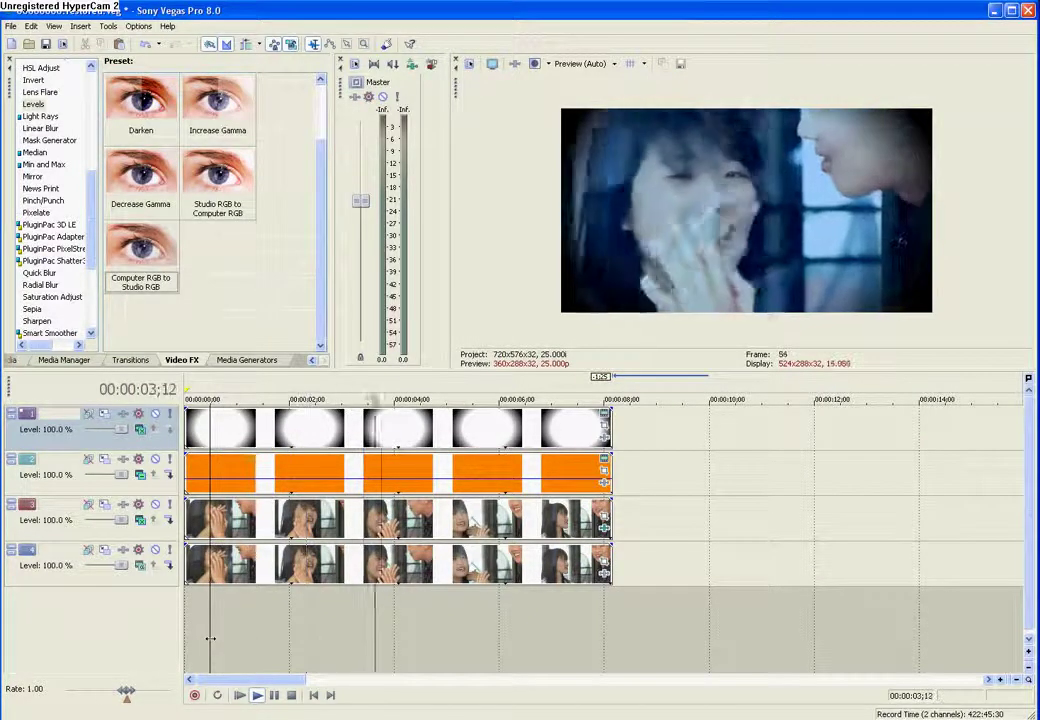
key(Return)
key(Return)
key(Return)
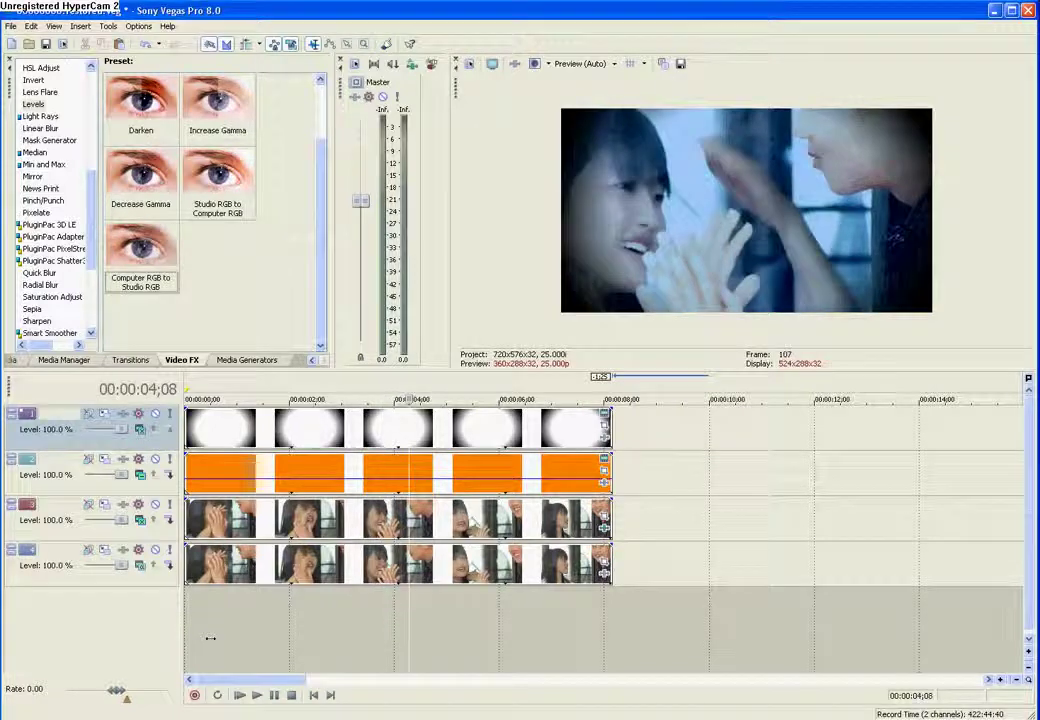
click(273, 645)
key(Return)
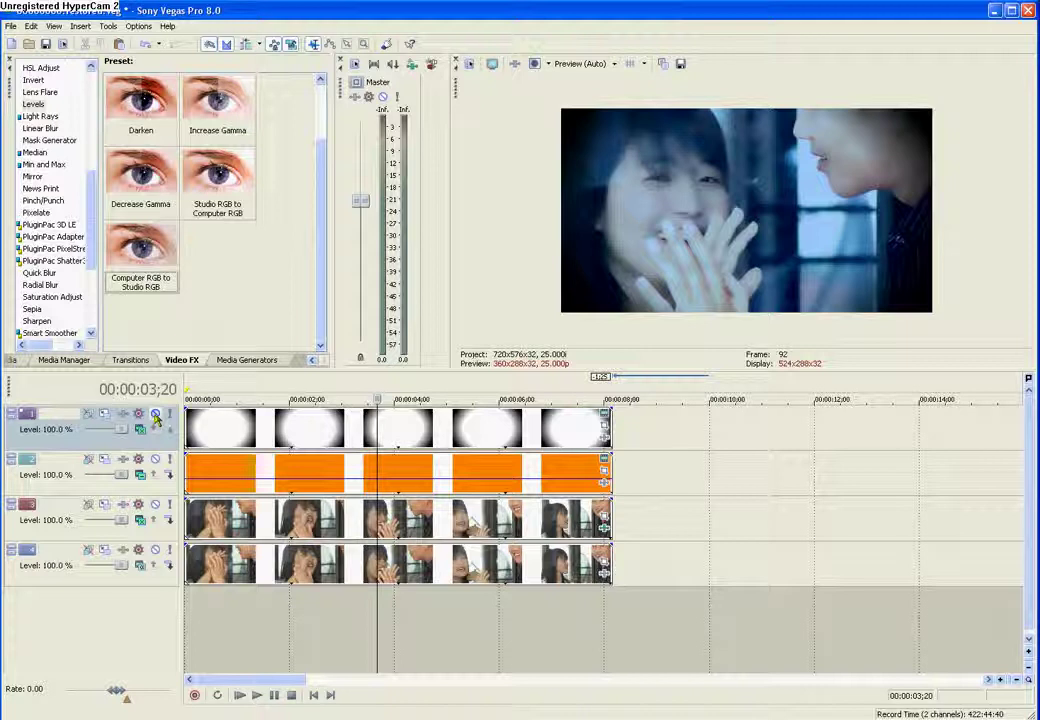
Mute tracks 1, 2 and 3 to compare the treated frame with the original clip, and unmute all three.
click(156, 418)
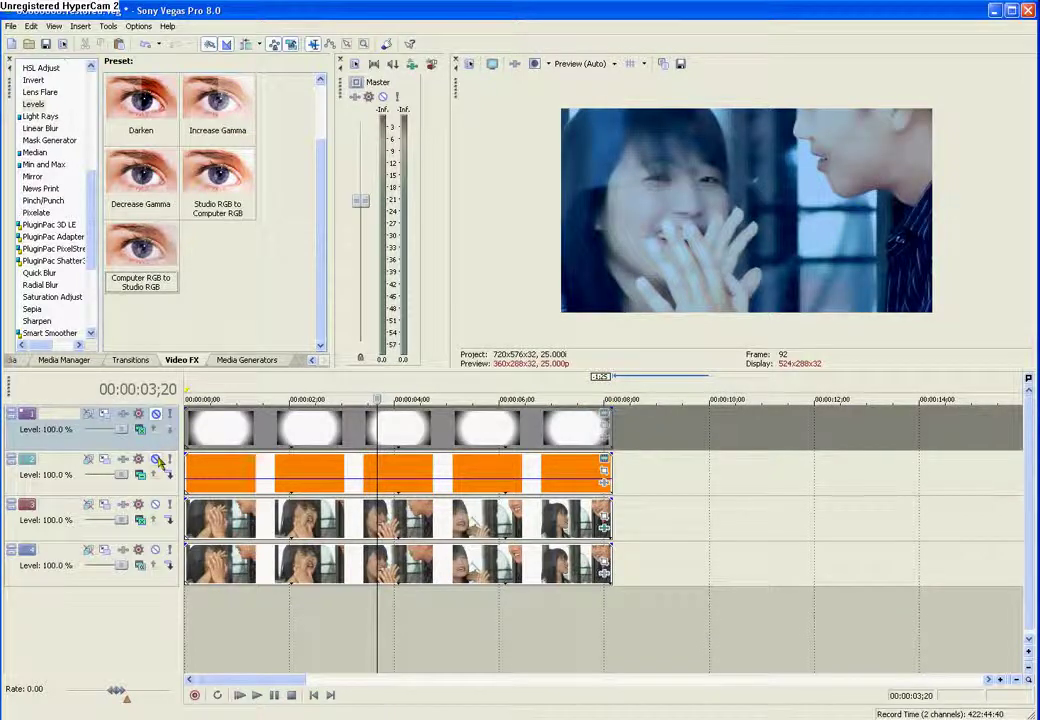
click(155, 459)
click(155, 504)
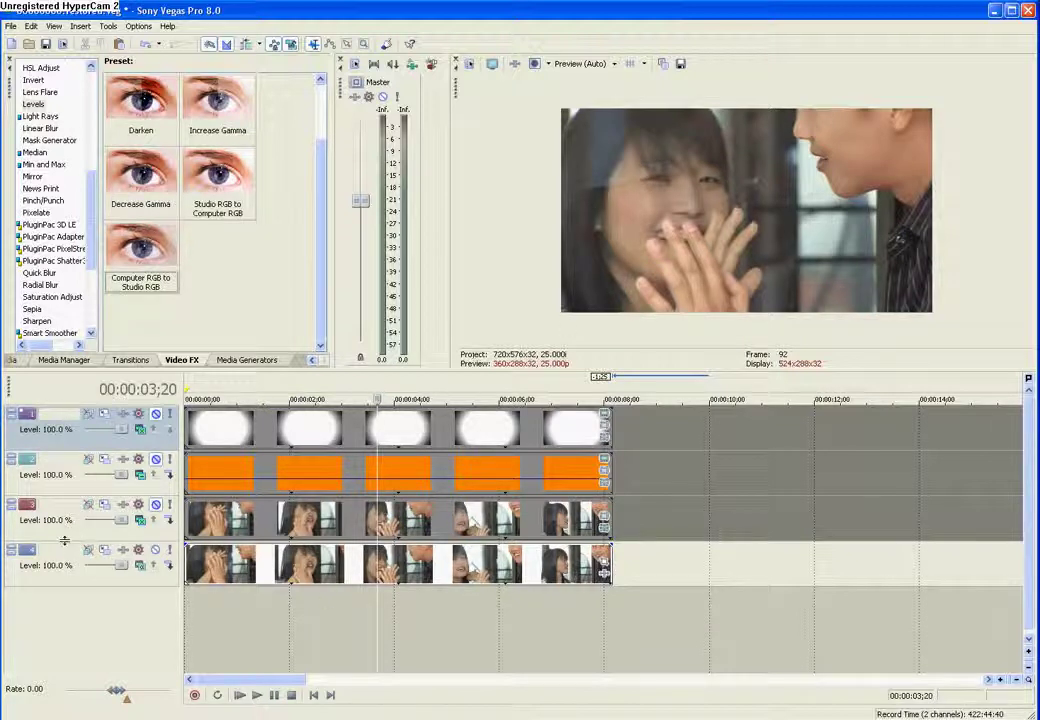
click(156, 506)
click(156, 461)
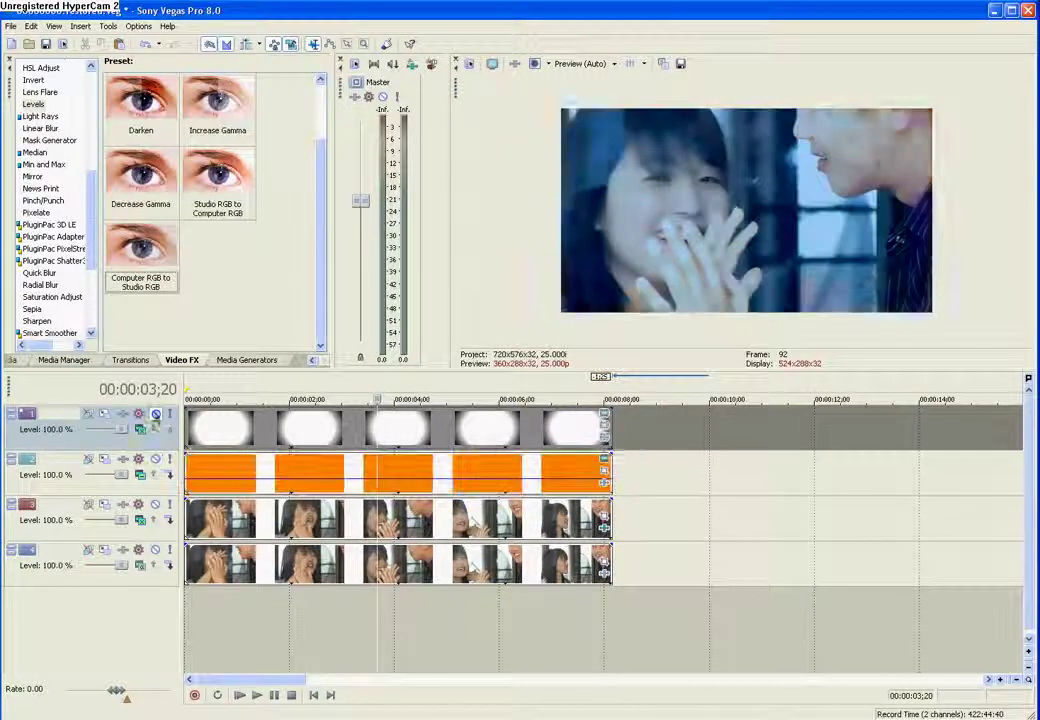
click(156, 413)
Replay the full four-track composite from near the start of the timeline and pause it.
click(230, 632)
click(218, 636)
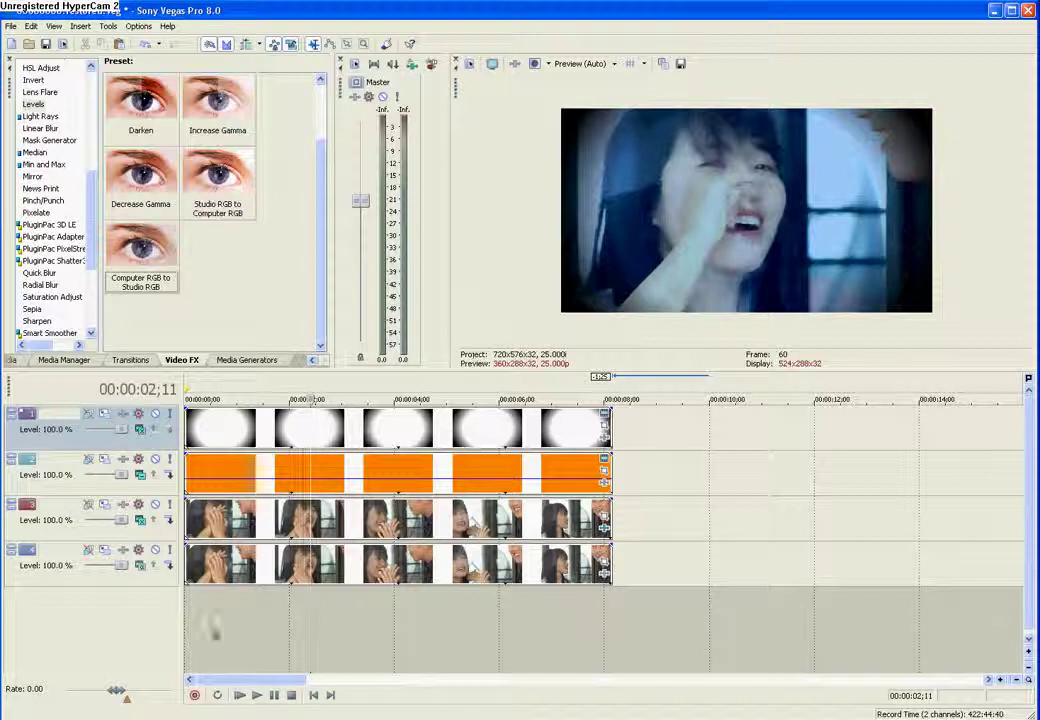
click(211, 629)
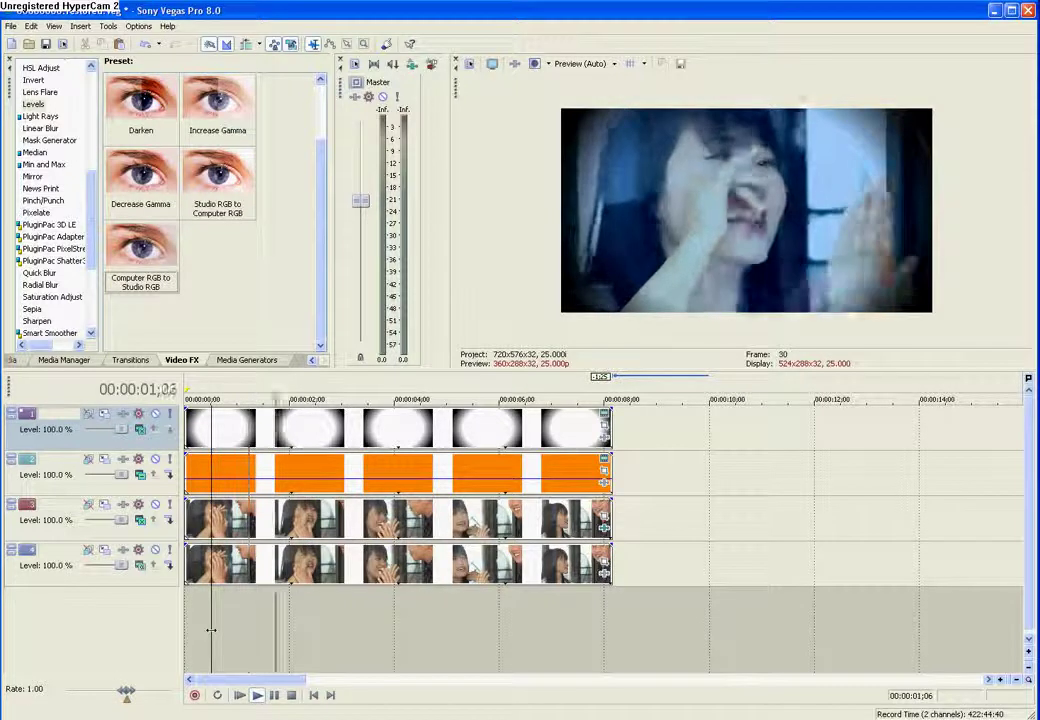
key(Return)
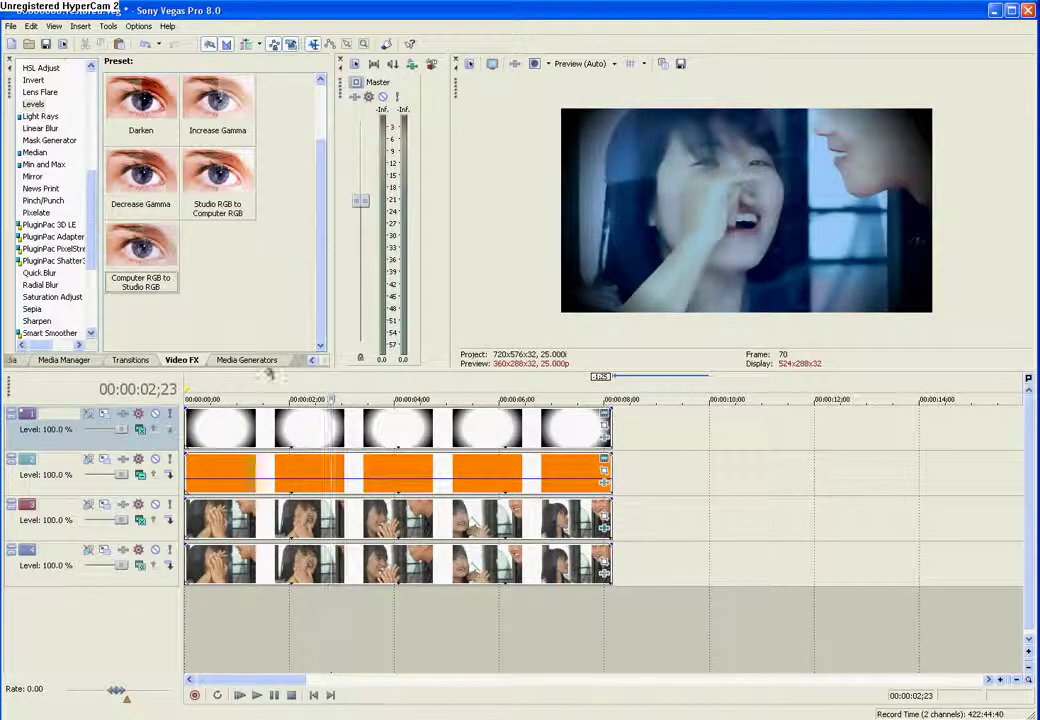
Display the Solid Color presets among the media generators.
click(256, 364)
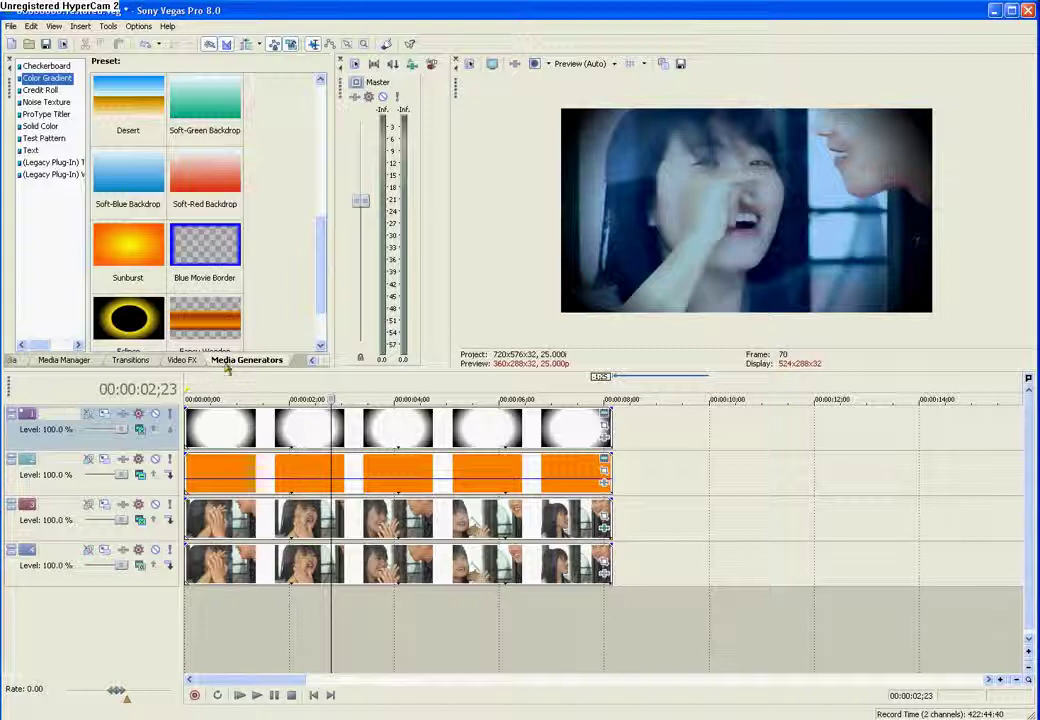
click(32, 126)
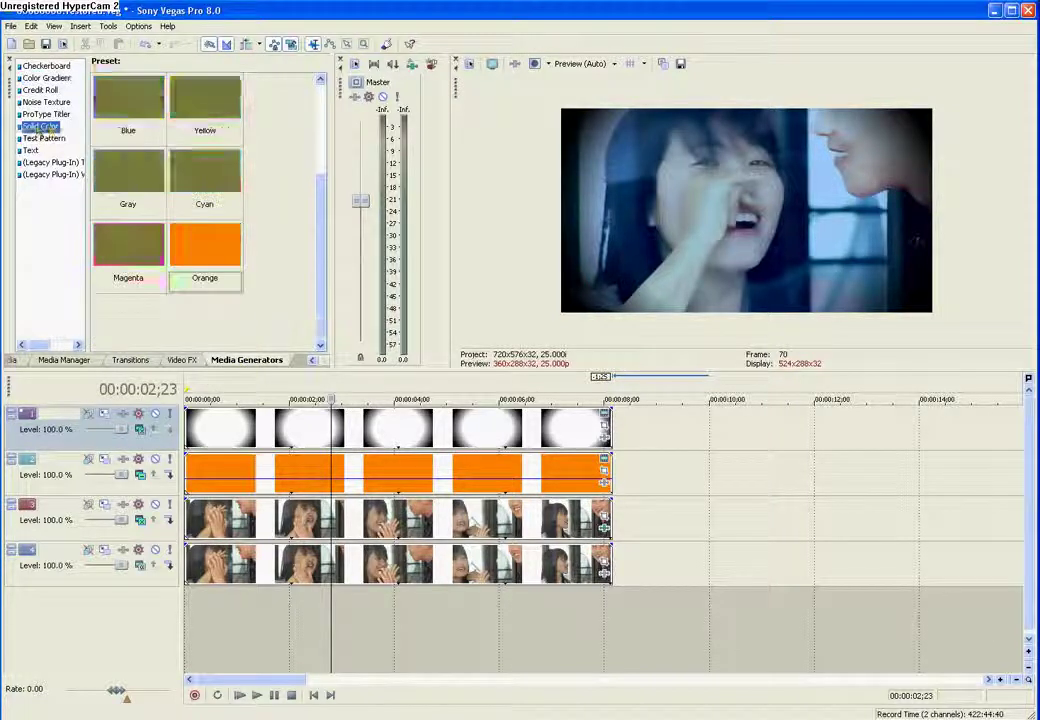